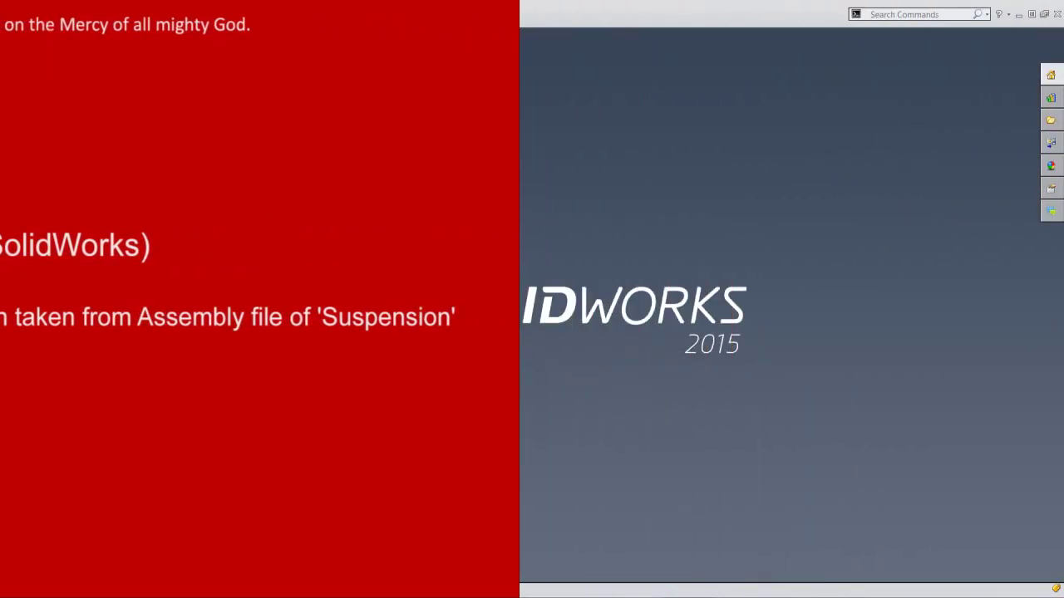
Create a new part from the IPS template and keep inch-pound-second units.
{"action": "left_click", "coordinate": [720, 452]}
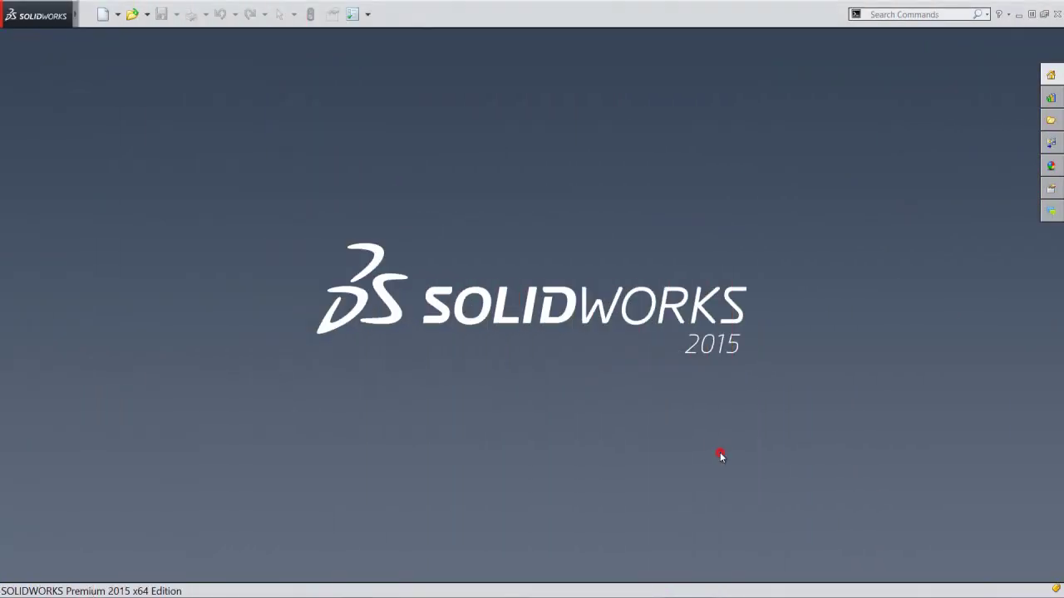
{"action": "left_click", "coordinate": [103, 15]}
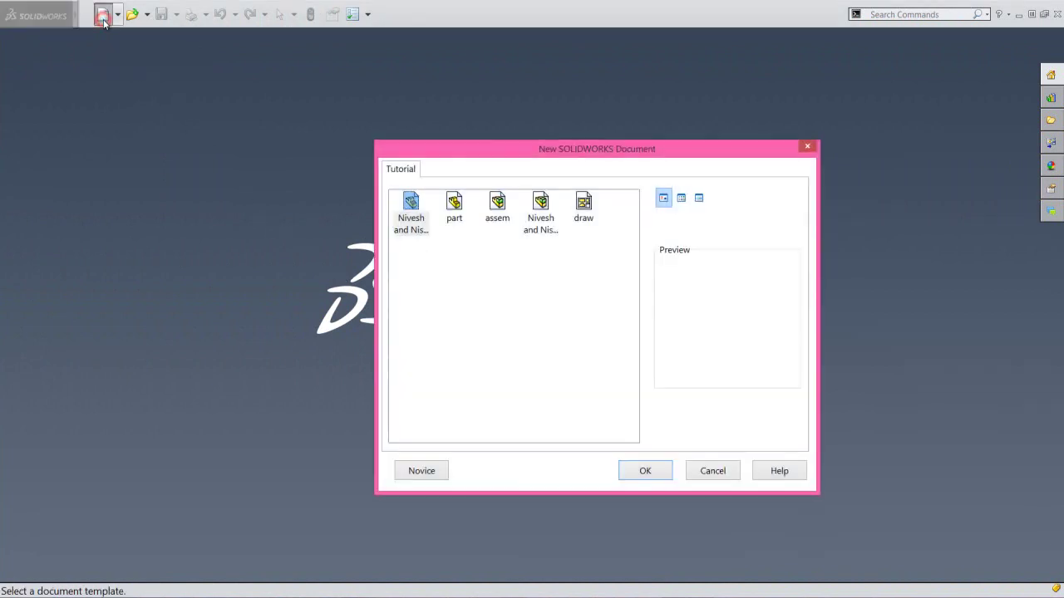
{"action": "left_click", "coordinate": [414, 212]}
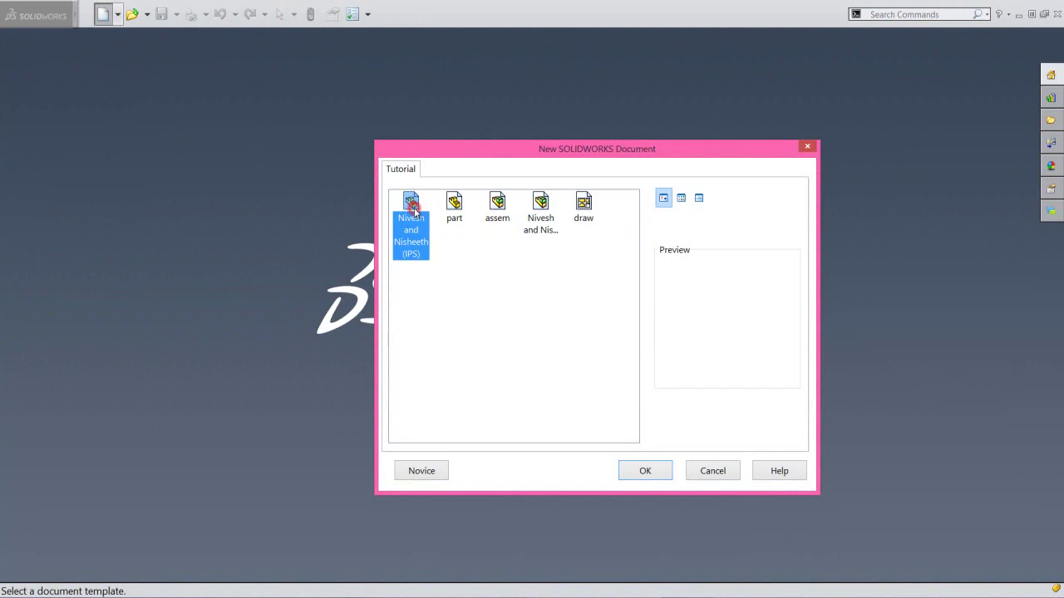
{"action": "left_click", "coordinate": [647, 471]}
{"action": "left_click", "coordinate": [647, 471]}
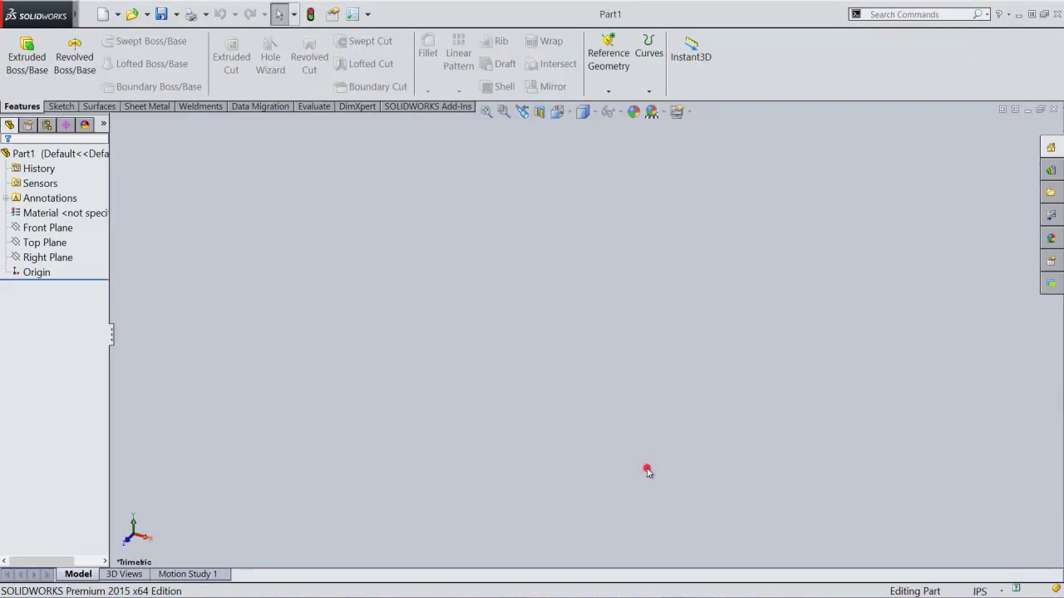
{"action": "left_click", "coordinate": [982, 592]}
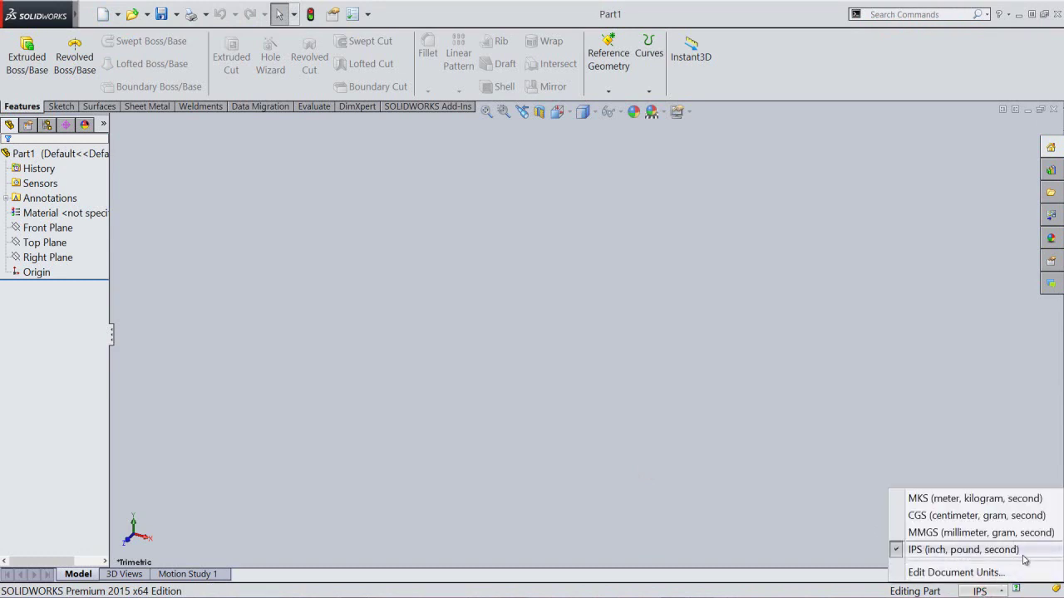
{"action": "left_click", "coordinate": [530, 415]}
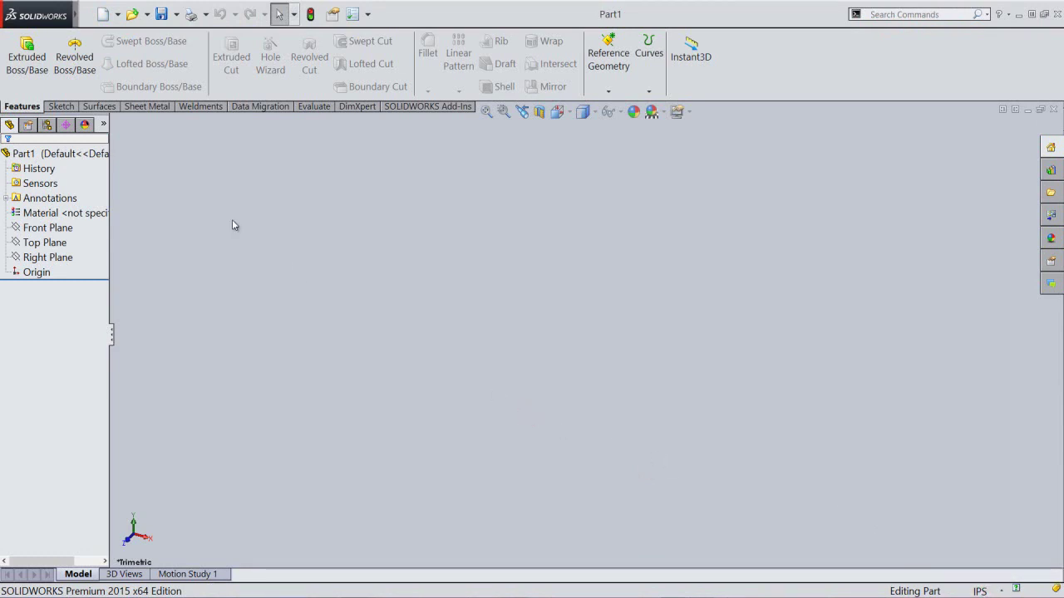
{"action": "left_click", "coordinate": [197, 190]}
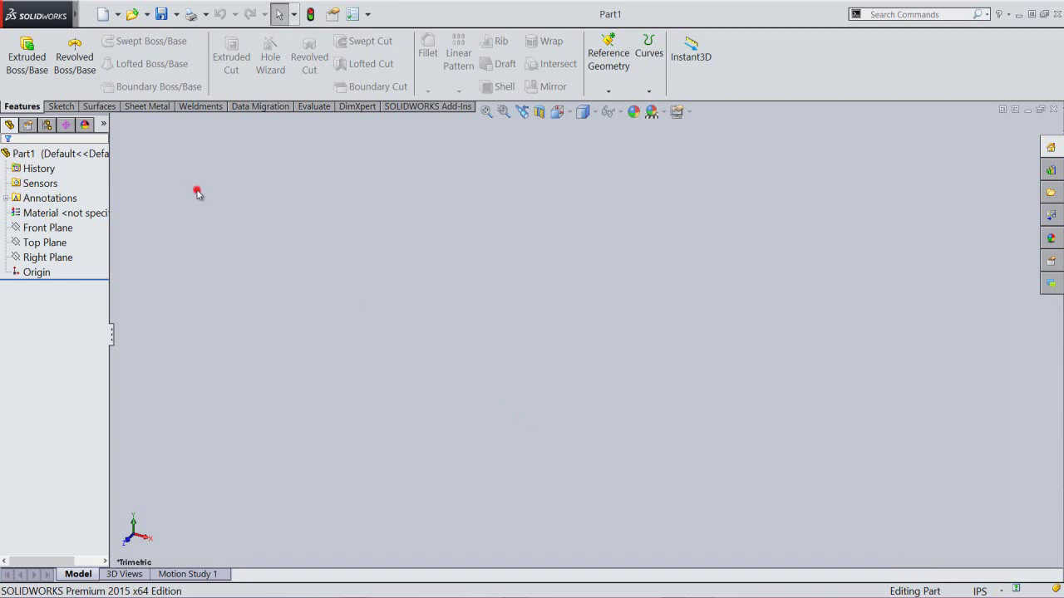
Start a Revolved Boss/Base sketch on the Front Plane.
{"action": "left_click", "coordinate": [81, 84]}
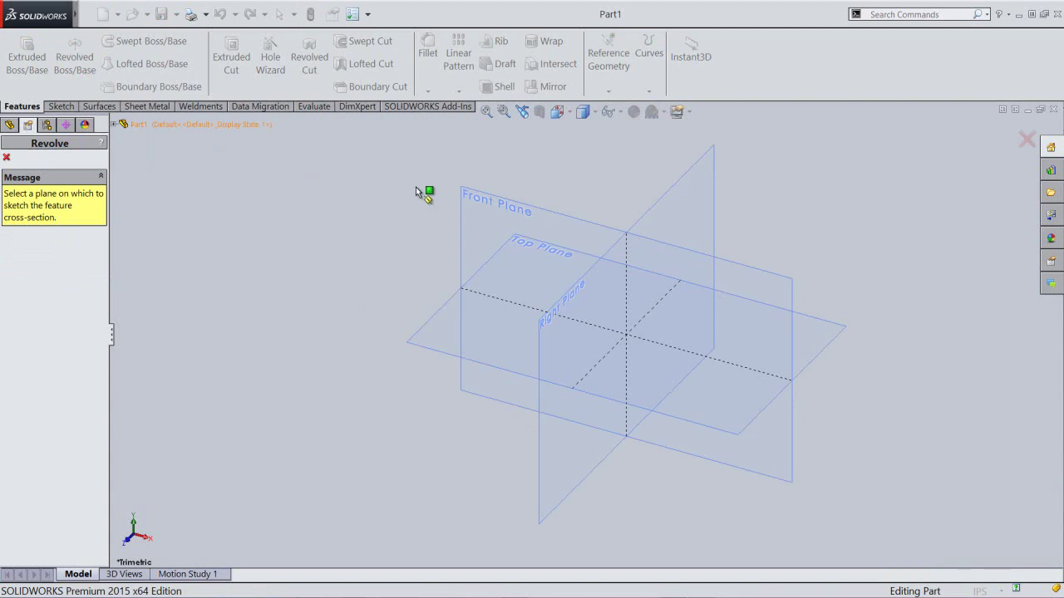
{"action": "left_click", "coordinate": [472, 191]}
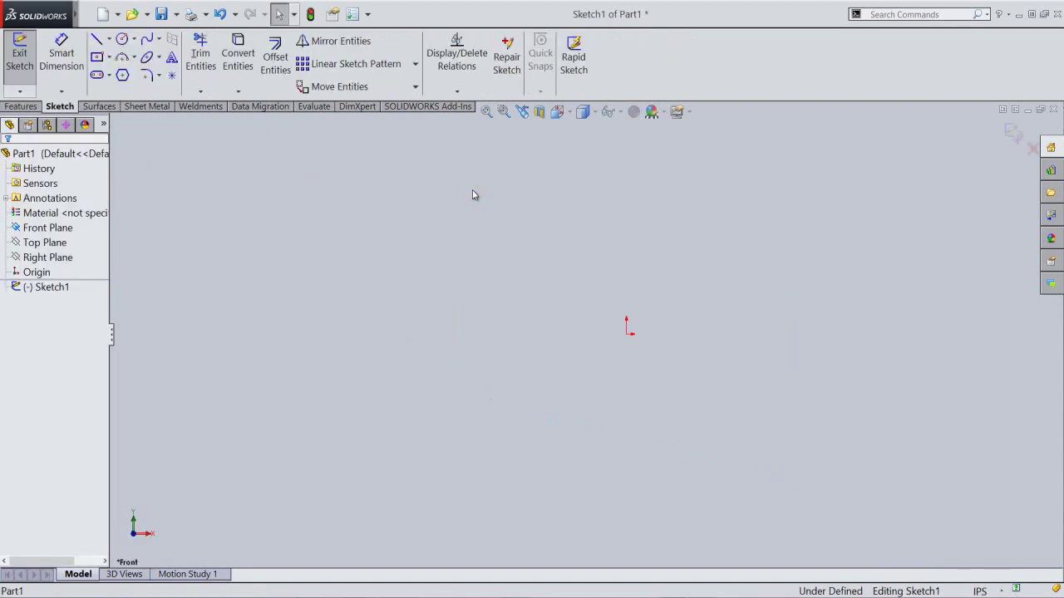
{"action": "left_click", "coordinate": [472, 191]}
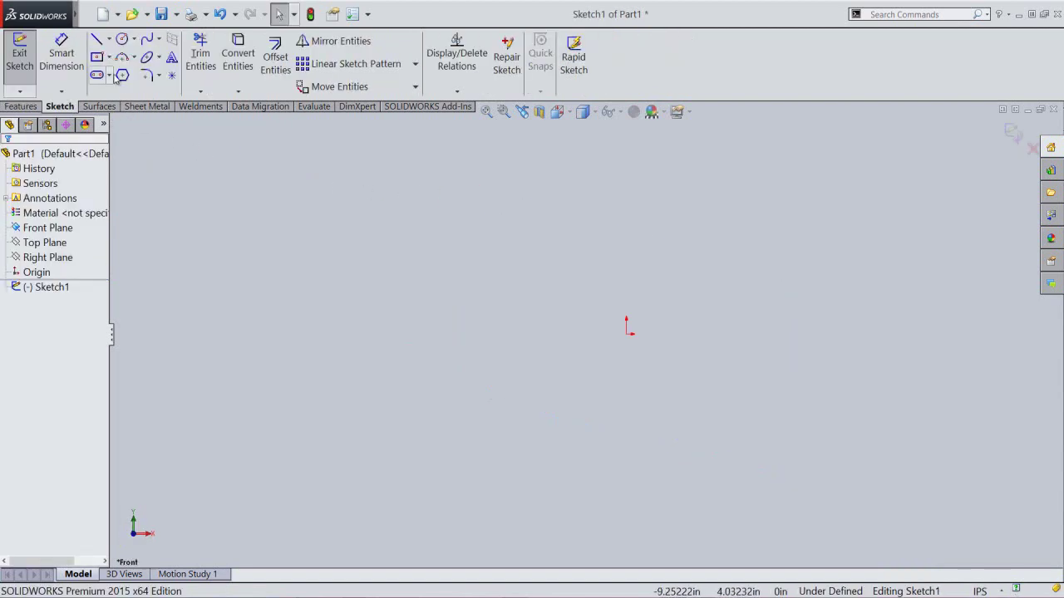
Draw a vertical, infinite-length centreline through the origin.
{"action": "left_click", "coordinate": [109, 39]}
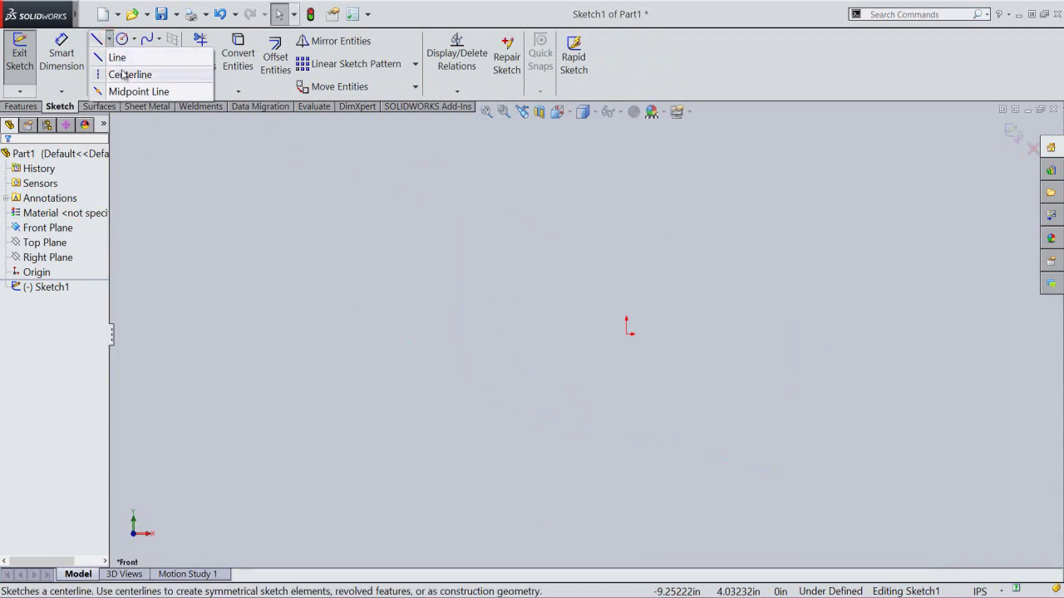
{"action": "left_click", "coordinate": [125, 77]}
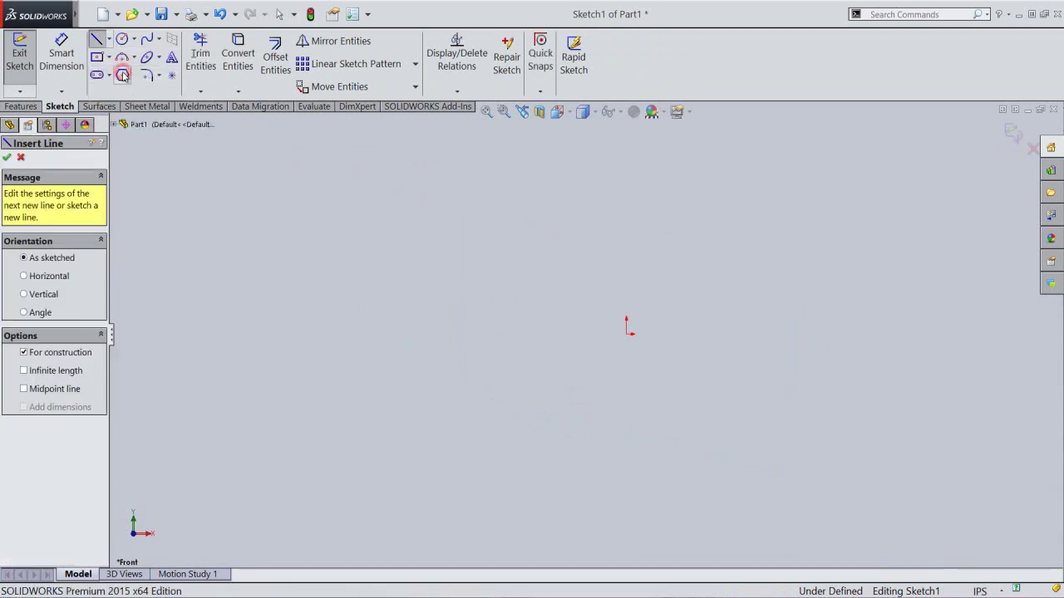
{"action": "left_click", "coordinate": [24, 295]}
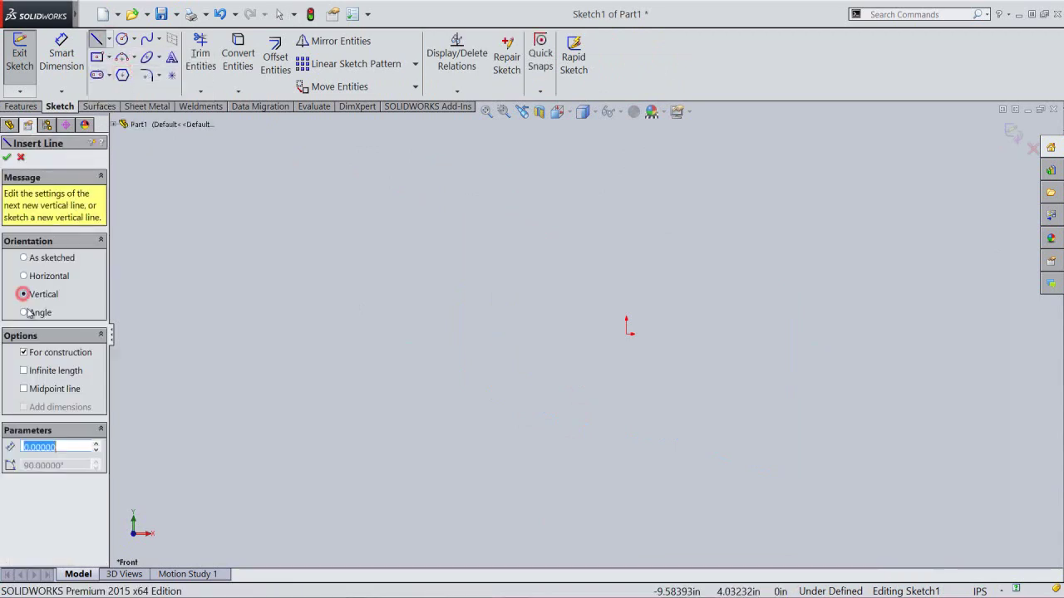
{"action": "left_click", "coordinate": [25, 371]}
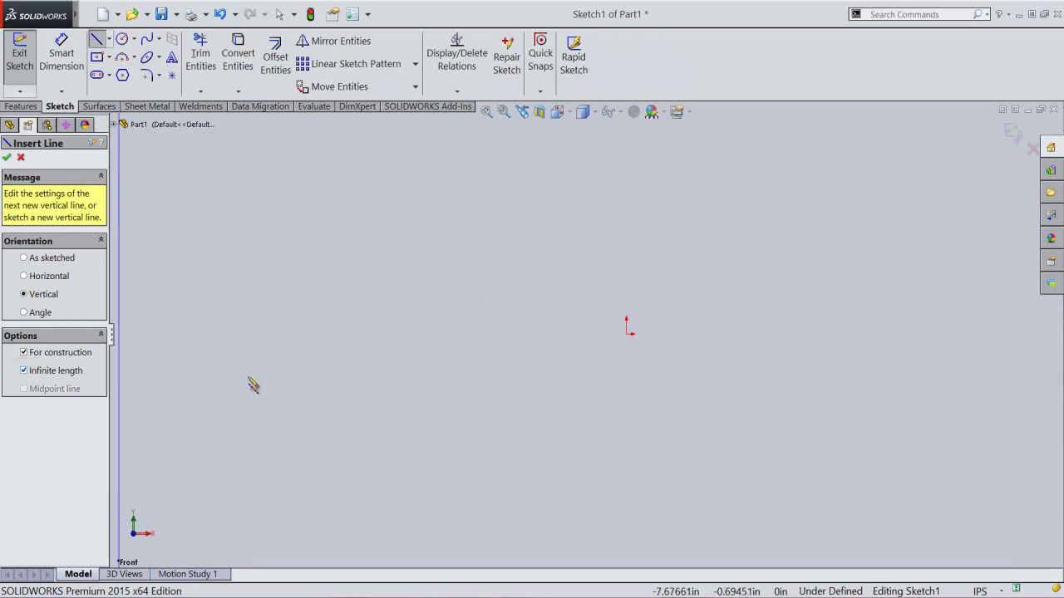
{"action": "left_click", "coordinate": [628, 341]}
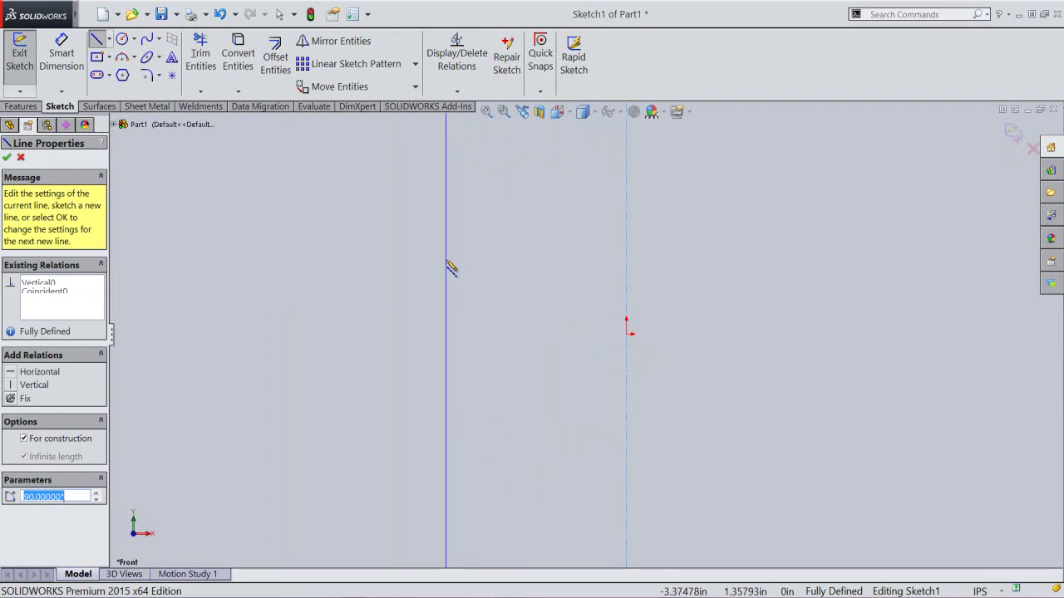
{"action": "right_click", "coordinate": [447, 265]}
{"action": "left_click", "coordinate": [470, 273]}
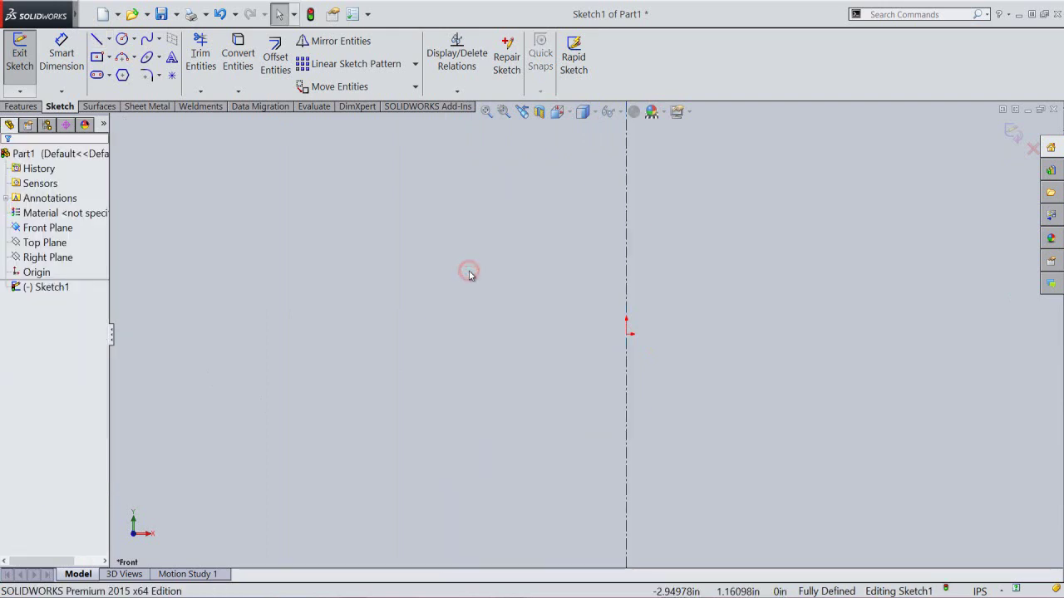
Draw a 180° centre-point arc on the origin, ends on the centreline above and below.
{"action": "left_click", "coordinate": [470, 273]}
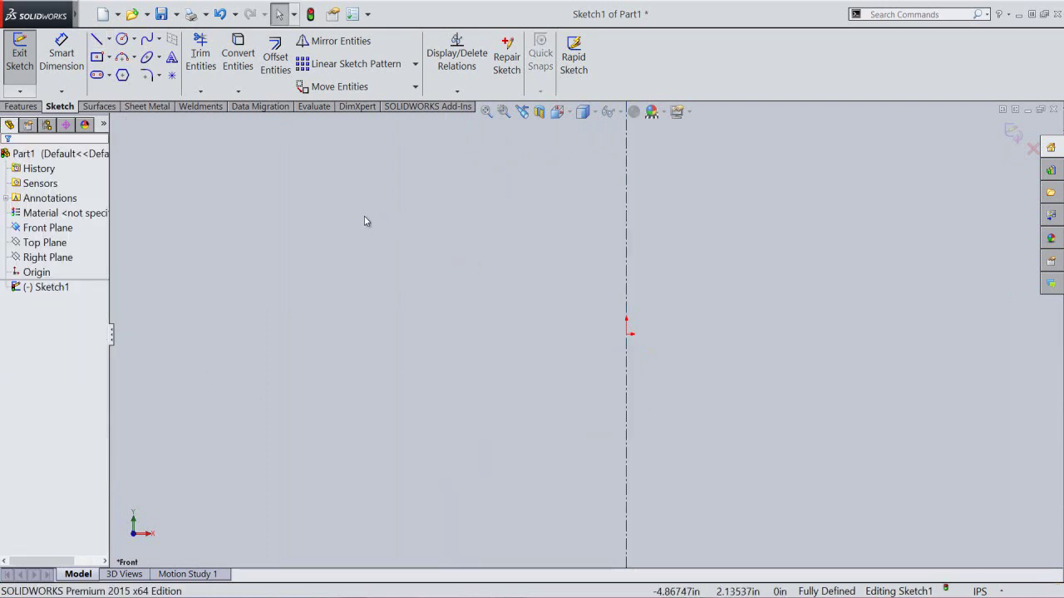
{"action": "left_click", "coordinate": [134, 57]}
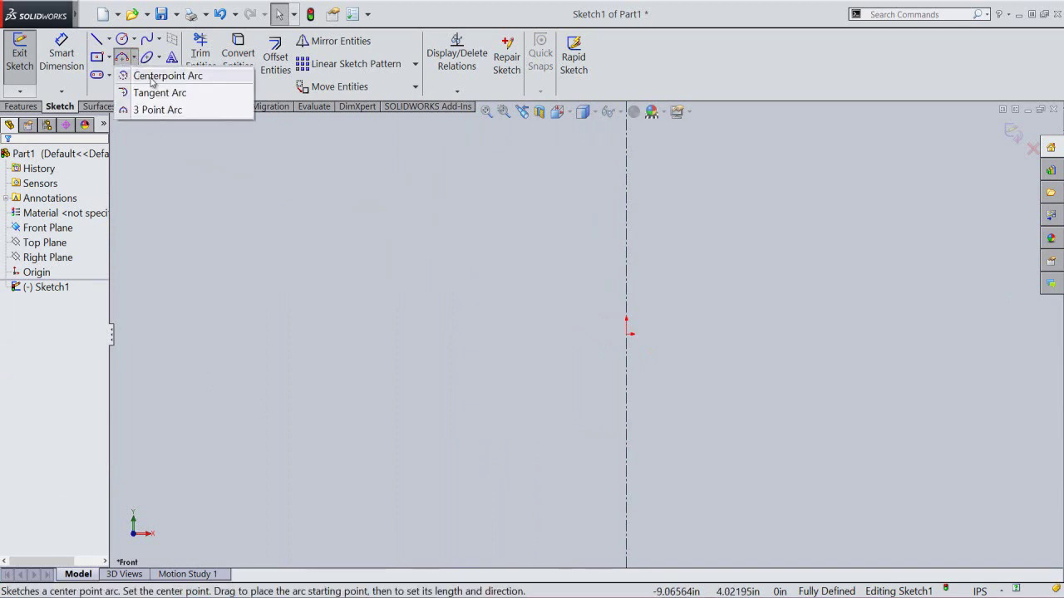
{"action": "left_click", "coordinate": [151, 79]}
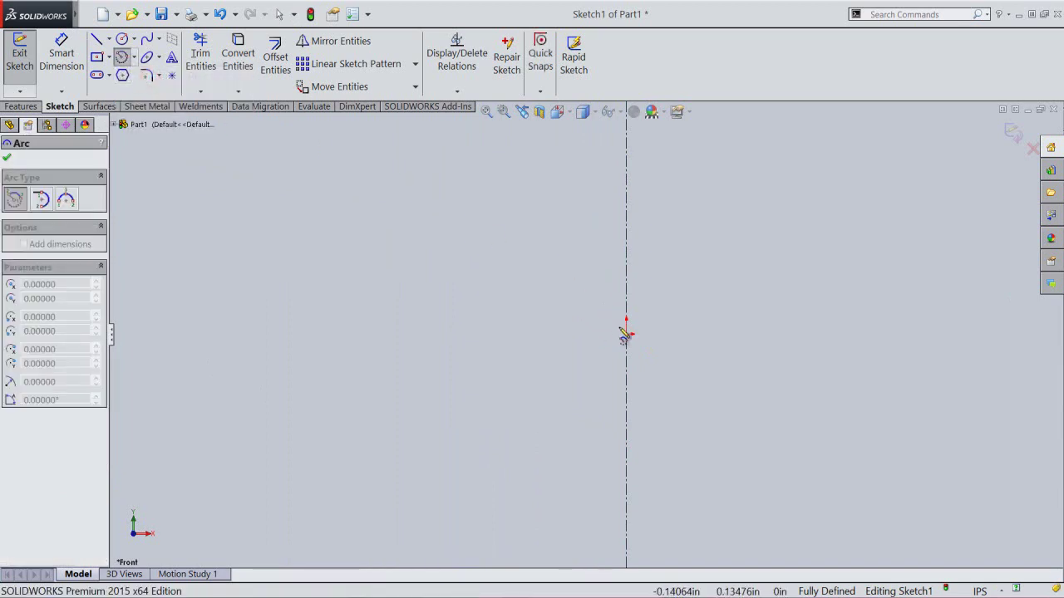
{"action": "left_click", "coordinate": [628, 333]}
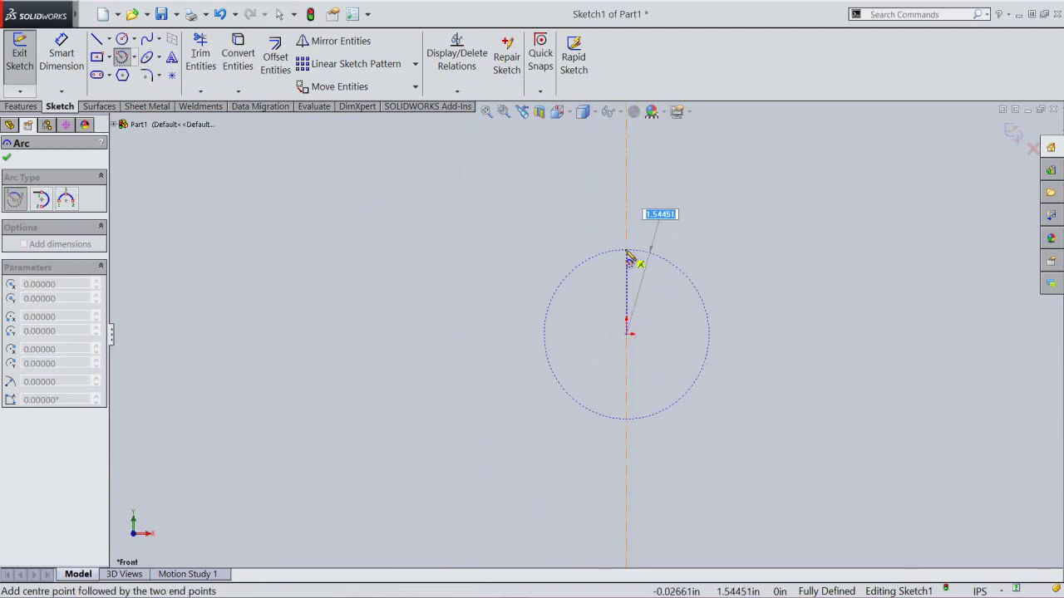
{"action": "left_click", "coordinate": [627, 251]}
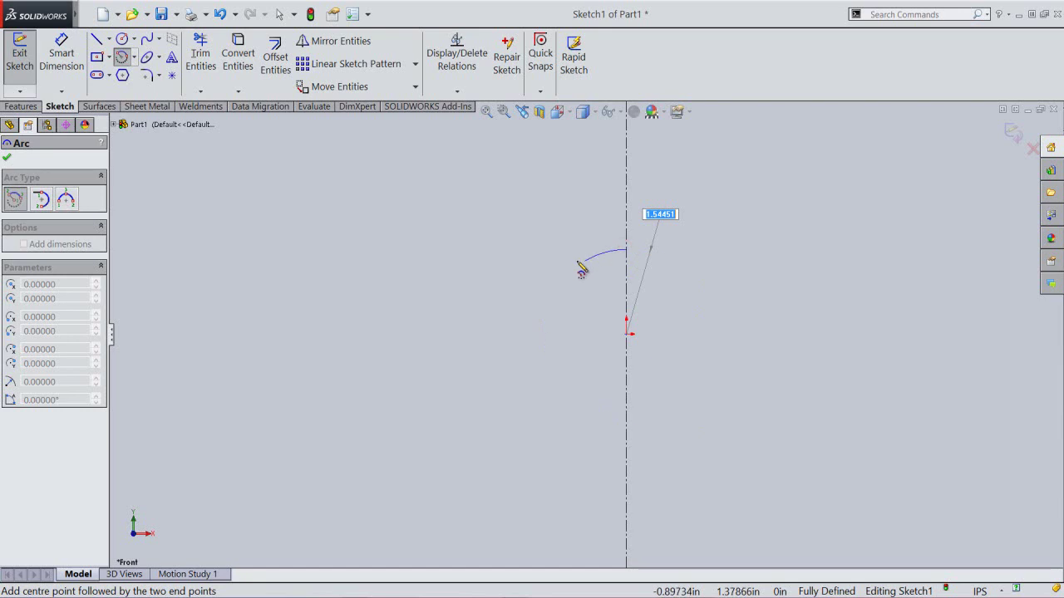
{"action": "left_click", "coordinate": [626, 419]}
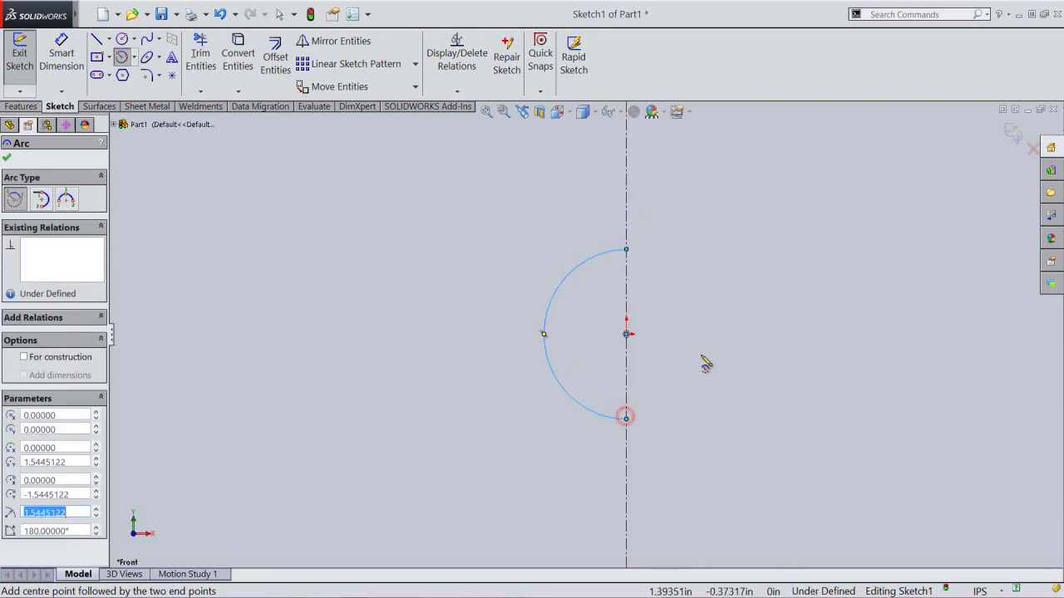
{"action": "right_click", "coordinate": [678, 282]}
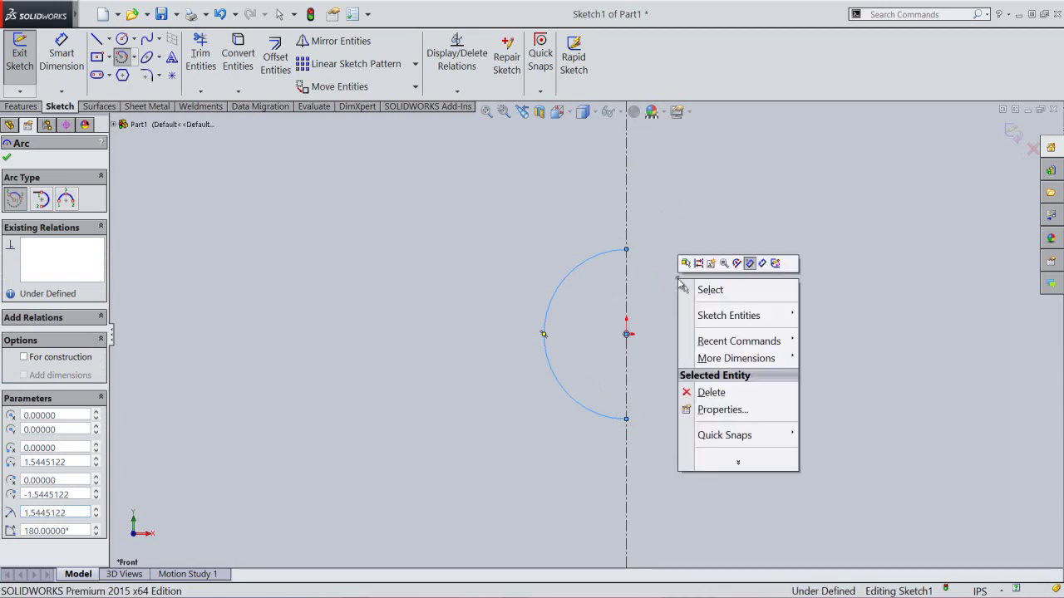
{"action": "left_click", "coordinate": [703, 290]}
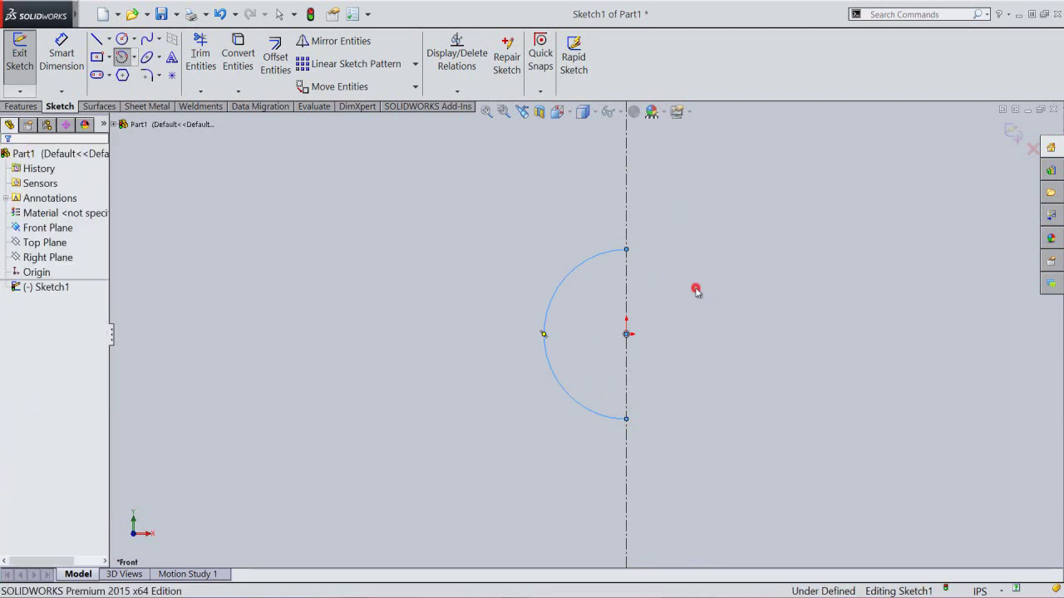
Dimension the arc's radius to 0.1625 in, entered as .325/2.
{"action": "left_click", "coordinate": [66, 66]}
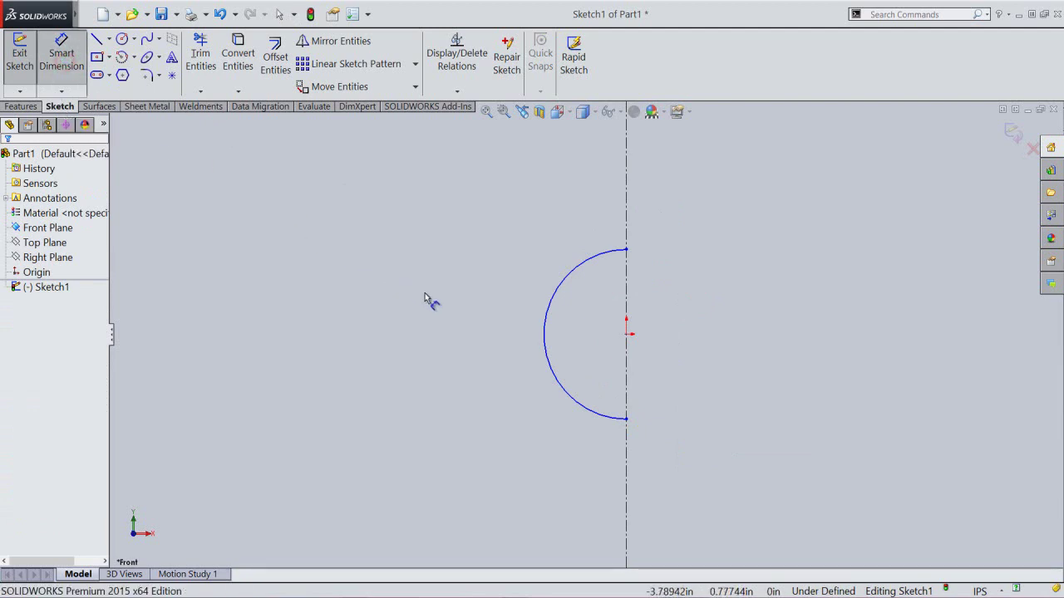
{"action": "left_click", "coordinate": [546, 336]}
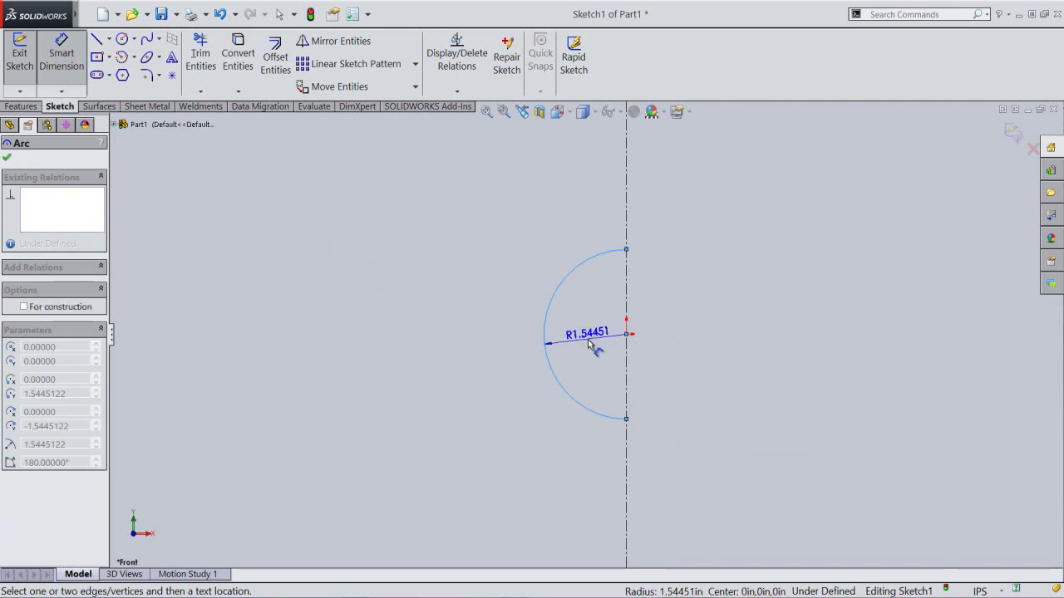
{"action": "left_click", "coordinate": [590, 345]}
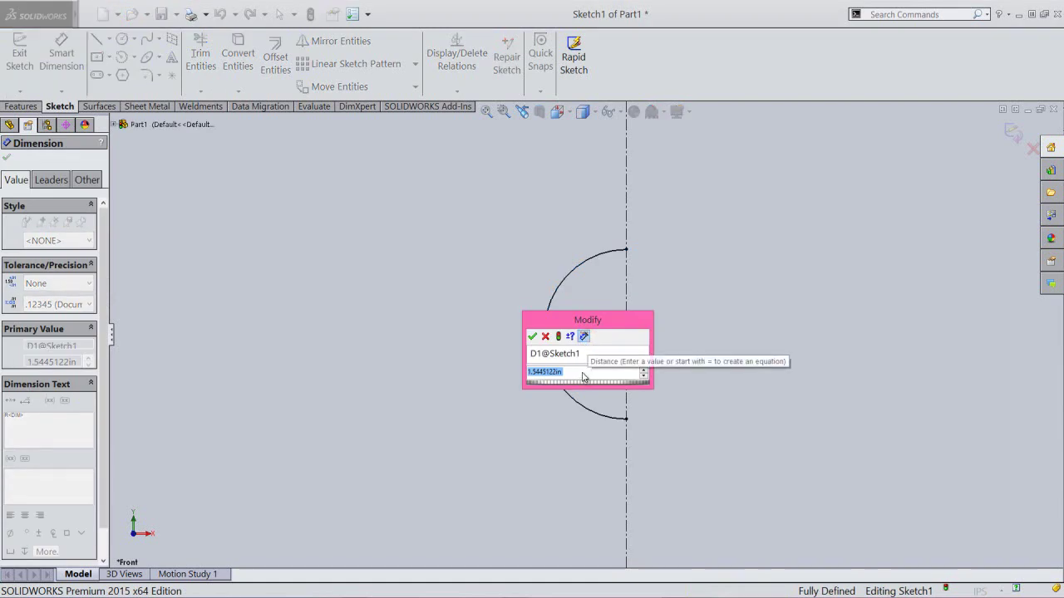
{"action": "key", "text": "BackSpace"}
{"action": "type", "text": ".325"}
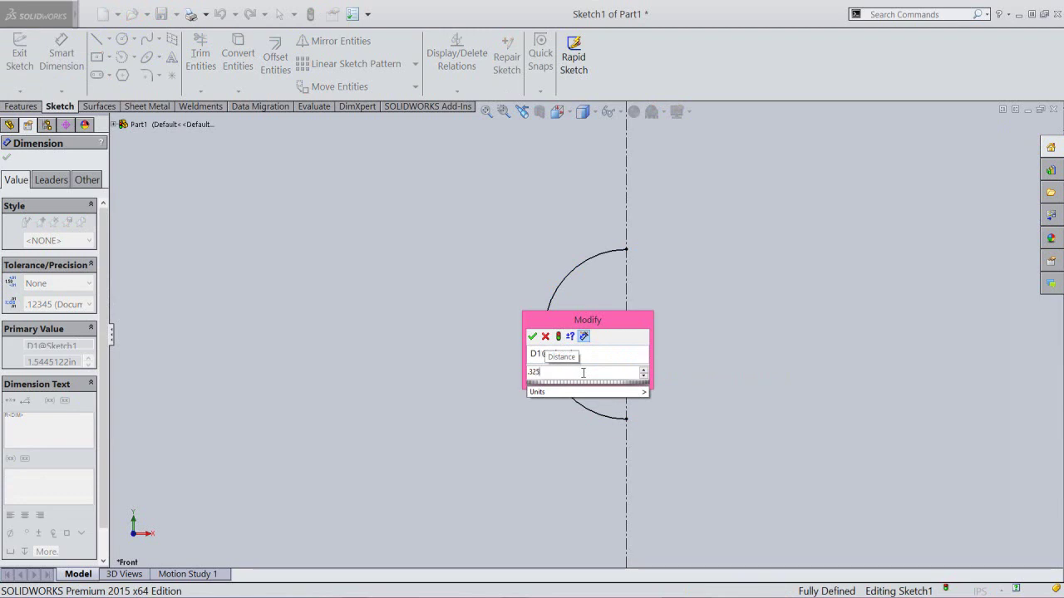
{"action": "type", "text": "/"}
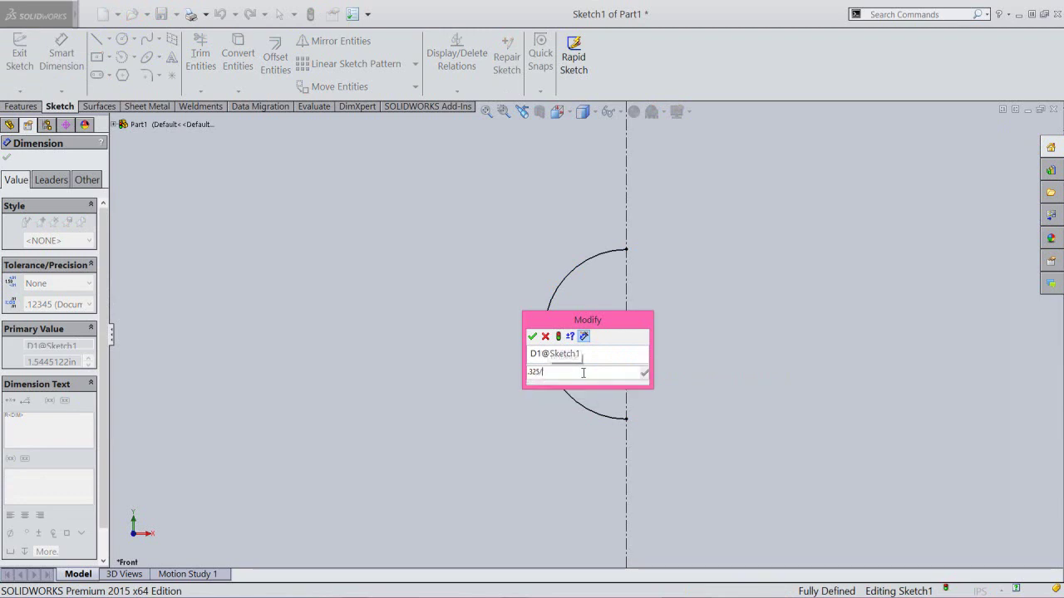
{"action": "type", "text": "2"}
{"action": "key", "text": "Return"}
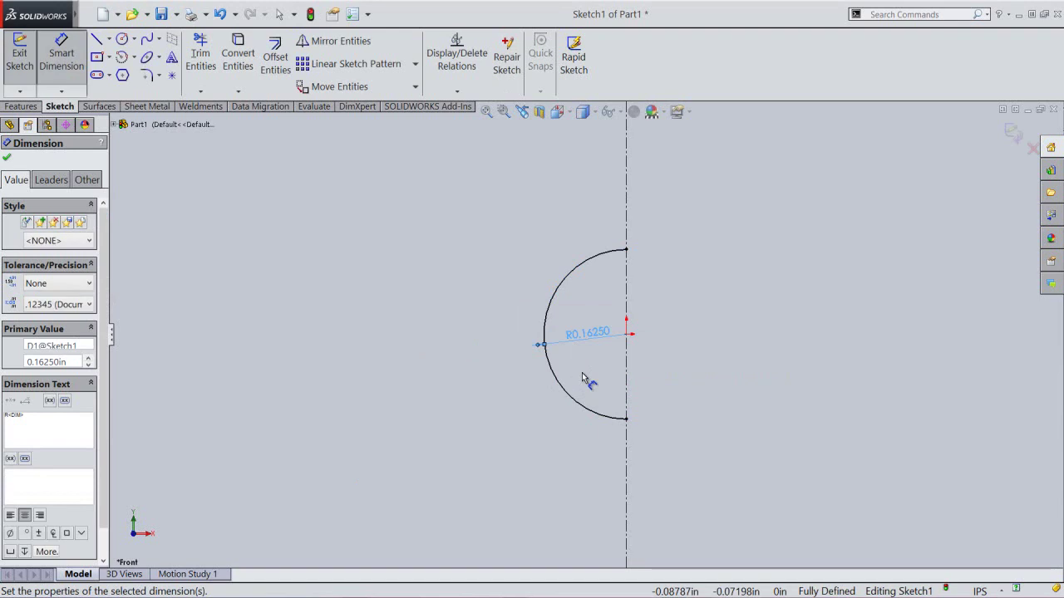
{"action": "left_click", "coordinate": [682, 287]}
{"action": "right_click", "coordinate": [682, 289]}
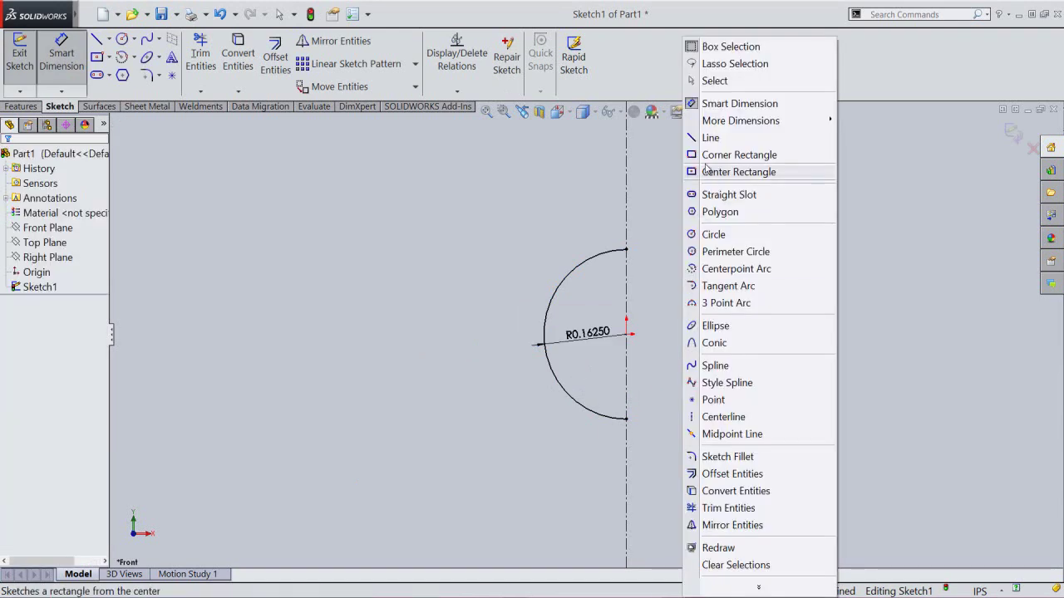
Draw a vertical line down from the lower arc and a horizontal line back to the centreline.
{"action": "left_click", "coordinate": [707, 139]}
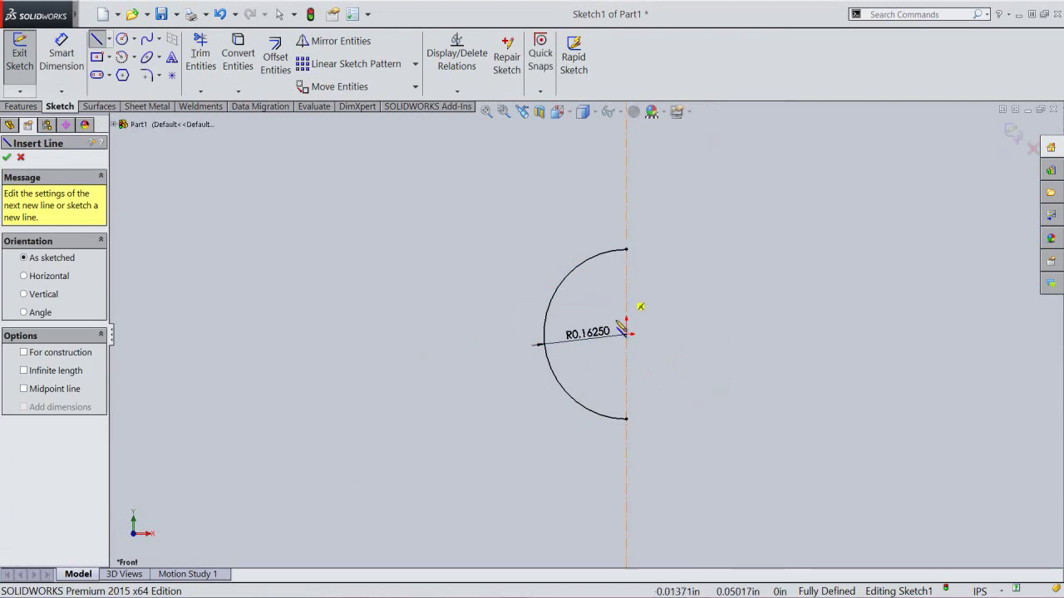
{"action": "left_click", "coordinate": [577, 403]}
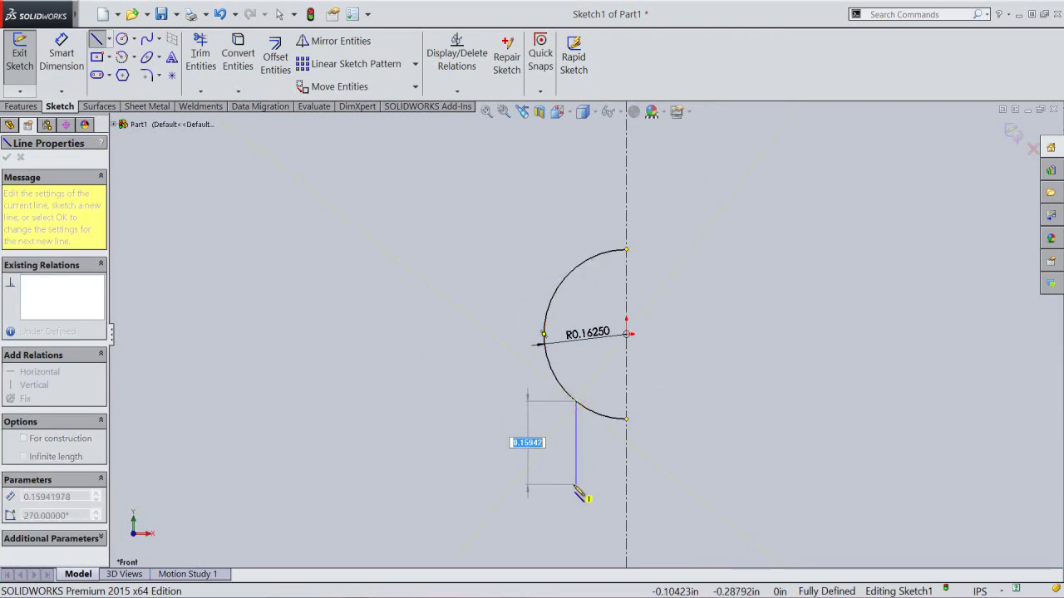
{"action": "left_click", "coordinate": [576, 532]}
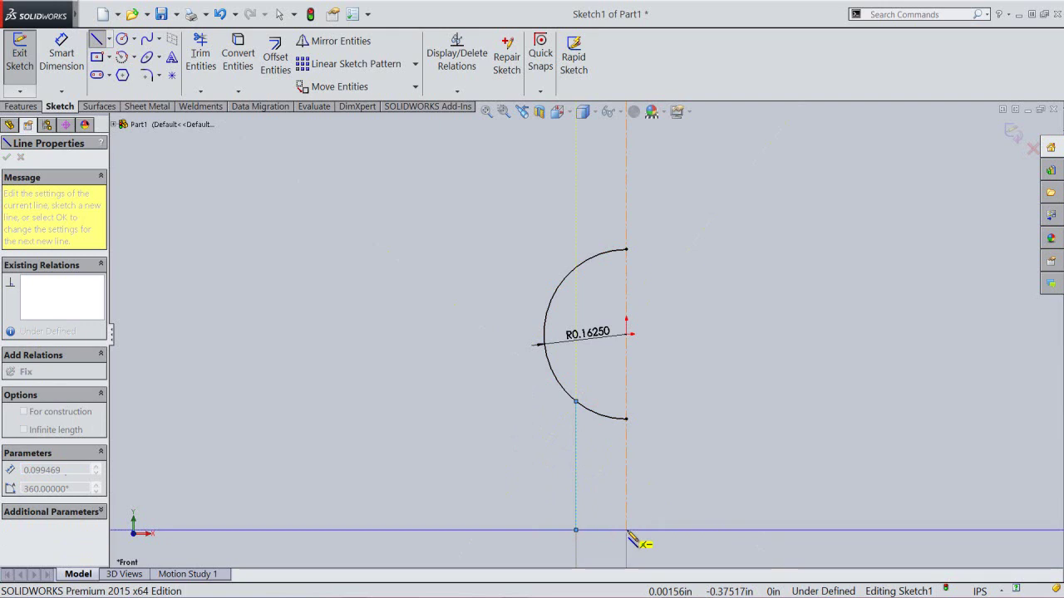
{"action": "left_click", "coordinate": [626, 530]}
{"action": "right_click", "coordinate": [661, 434]}
{"action": "left_click", "coordinate": [693, 418]}
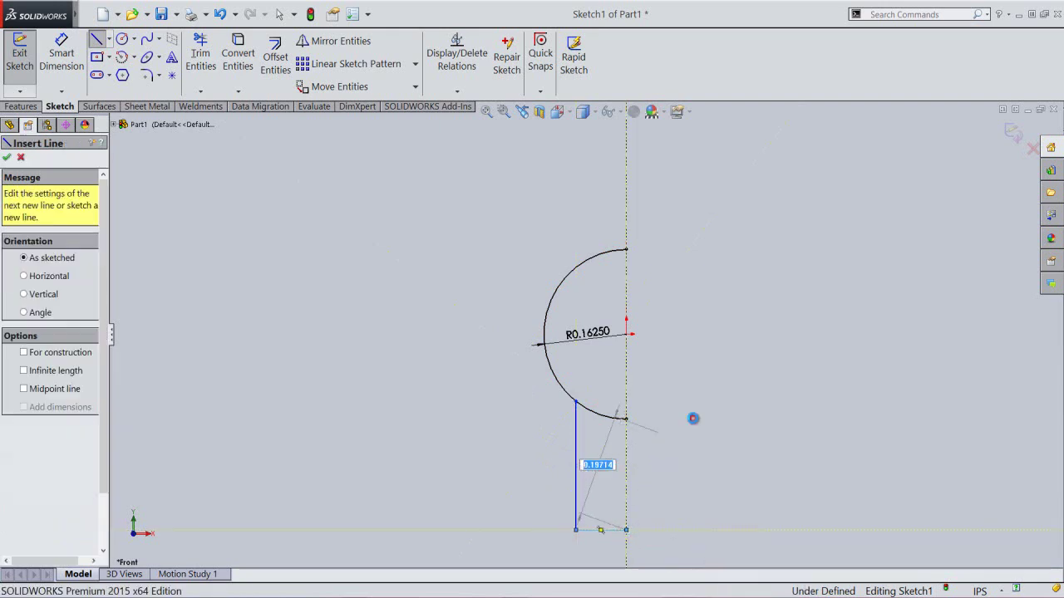
{"action": "left_click", "coordinate": [487, 112]}
{"action": "left_click", "coordinate": [470, 266]}
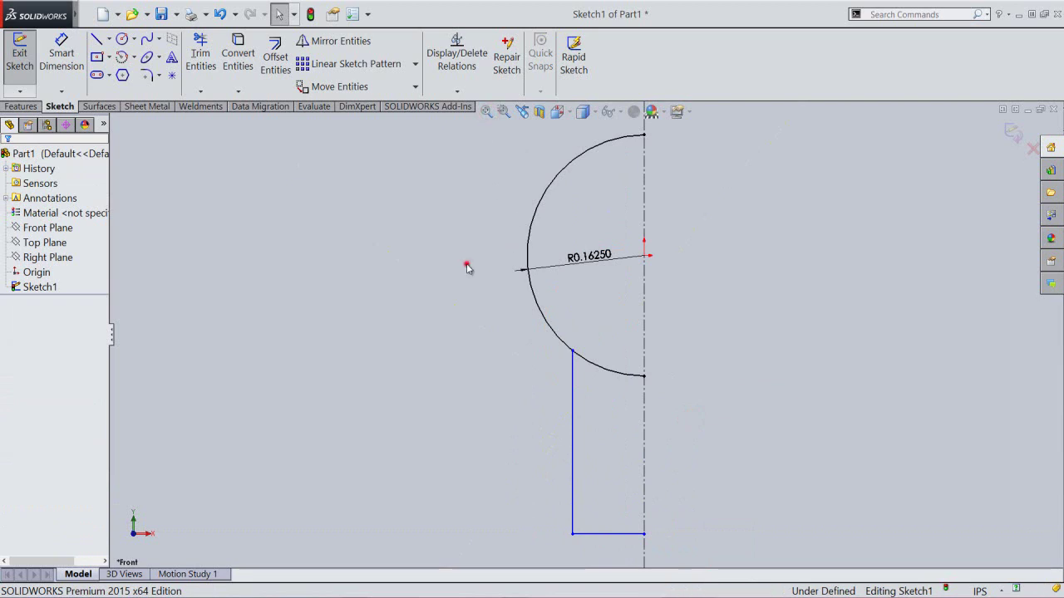
Dimension the arc centre to the bottom line at 0.625 in.
{"action": "left_click", "coordinate": [63, 55]}
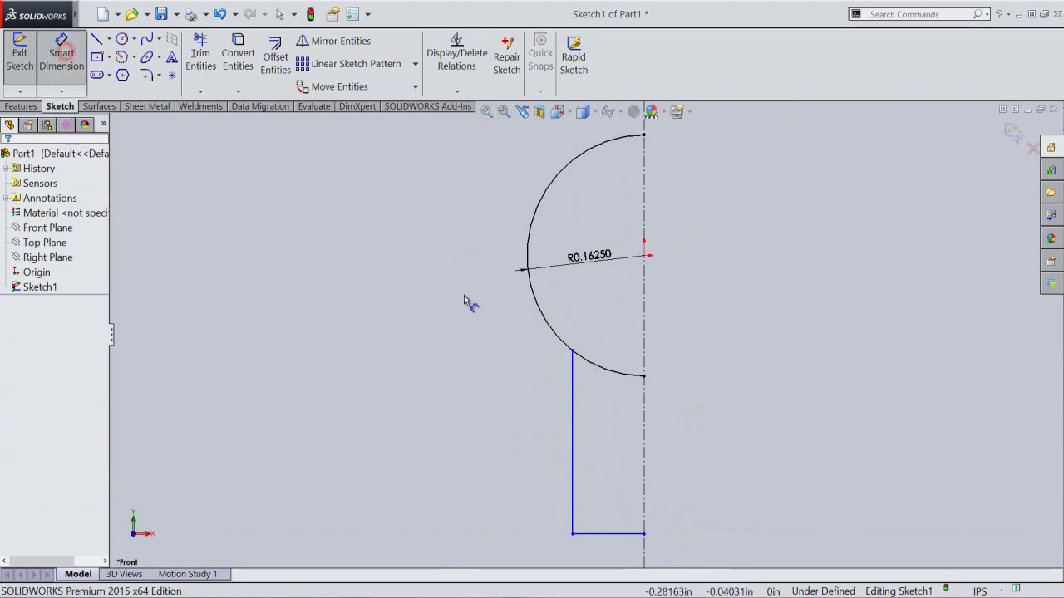
{"action": "left_click", "coordinate": [644, 255]}
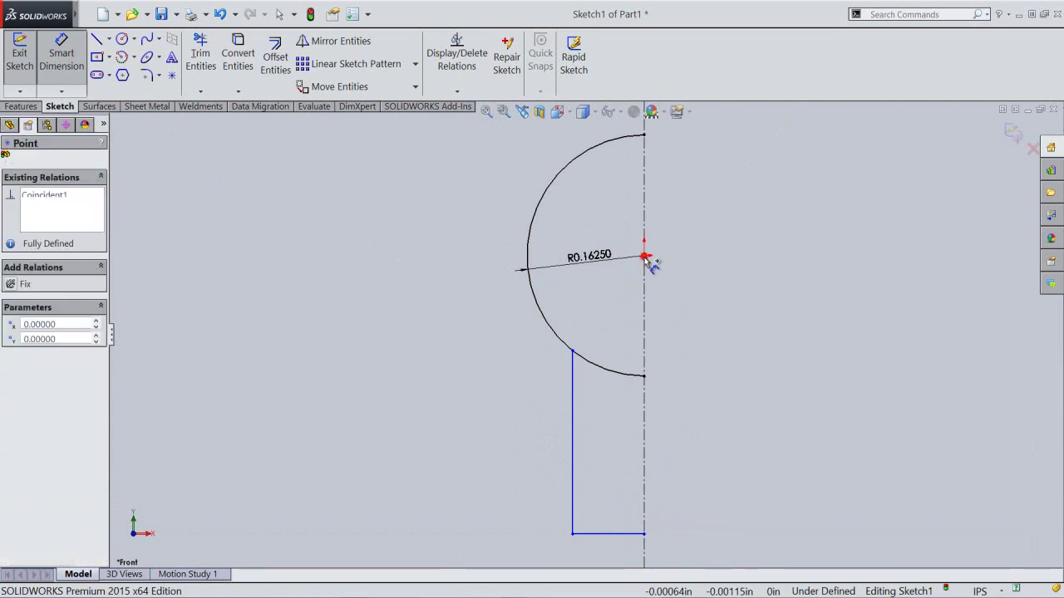
{"action": "left_click", "coordinate": [615, 536]}
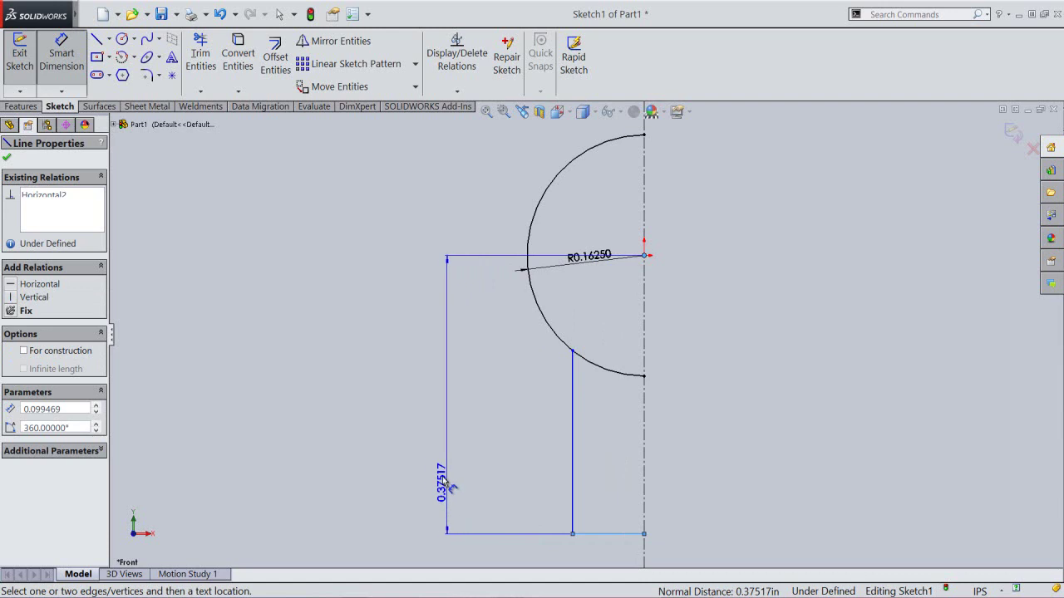
{"action": "left_click", "coordinate": [444, 481]}
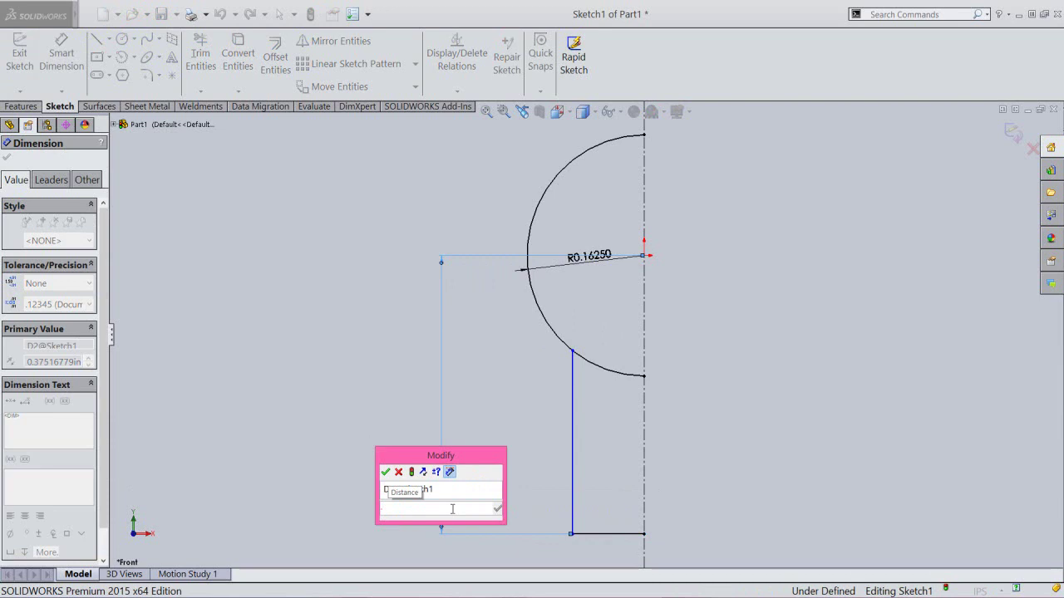
{"action": "type", "text": ".62"}
{"action": "key", "text": "Return"}
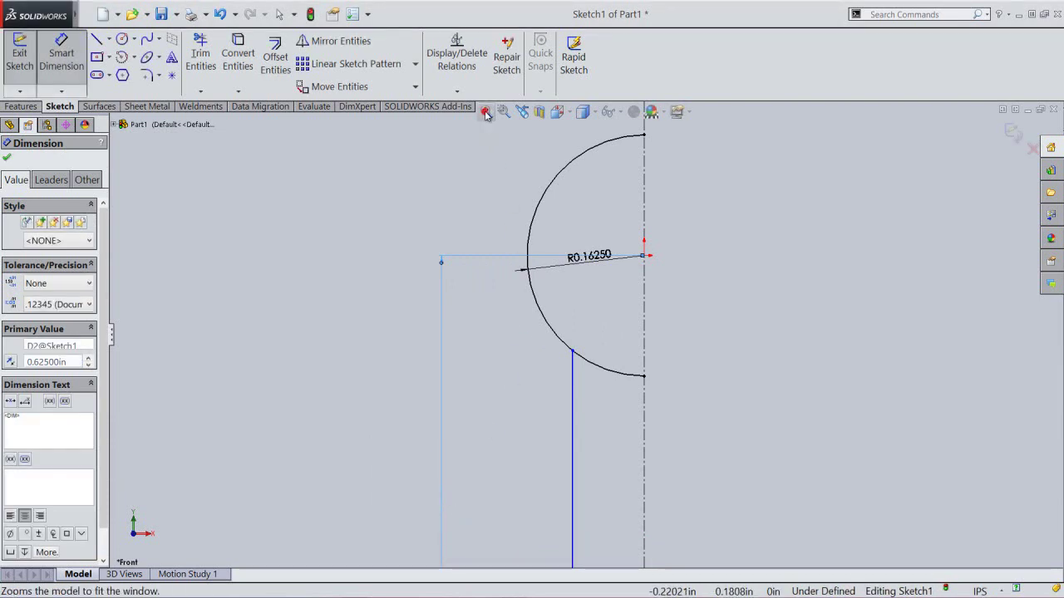
Dimension the shaft's vertical line 0.15 in from the centreline.
{"action": "left_click", "coordinate": [486, 111]}
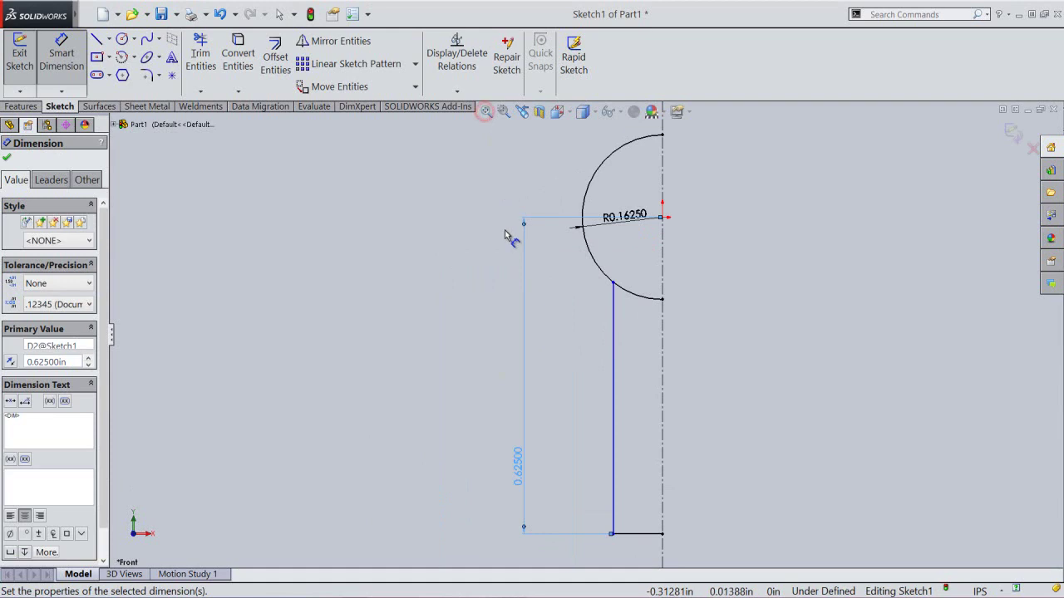
{"action": "left_click", "coordinate": [614, 400]}
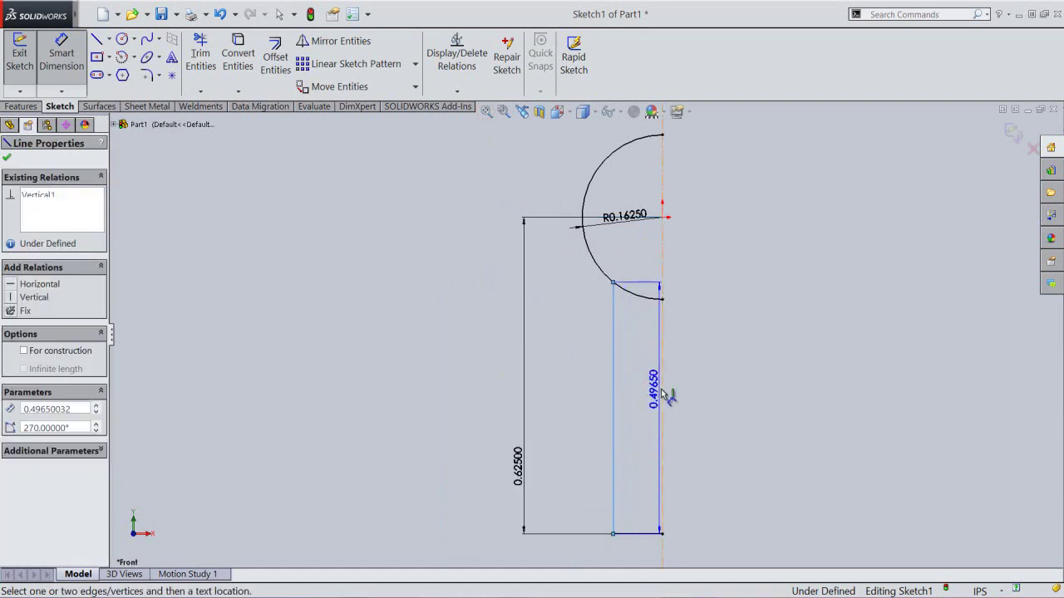
{"action": "left_click", "coordinate": [663, 394]}
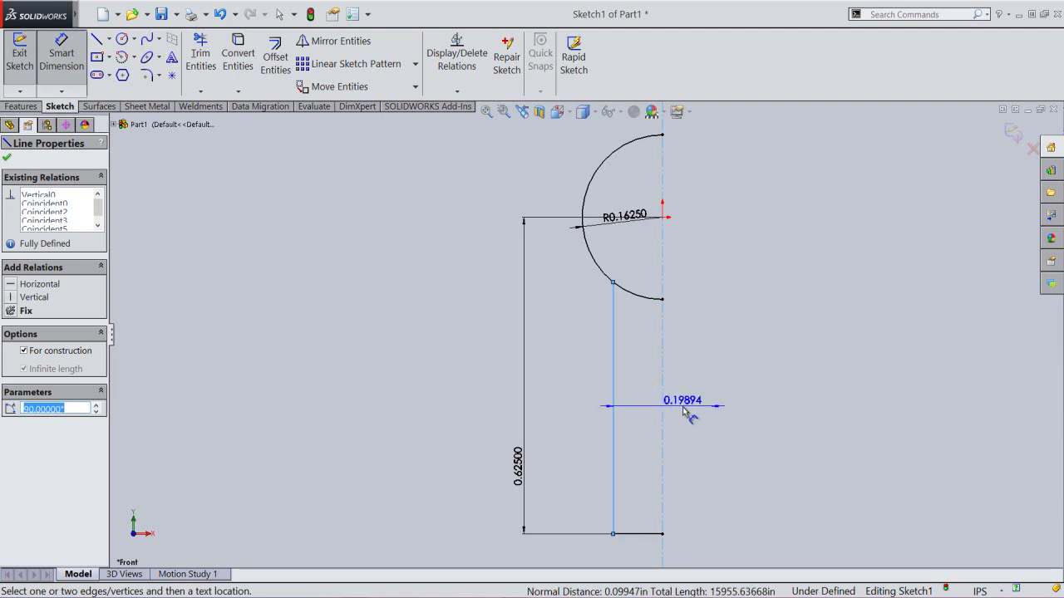
{"action": "left_click", "coordinate": [686, 414]}
{"action": "type", "text": ".15"}
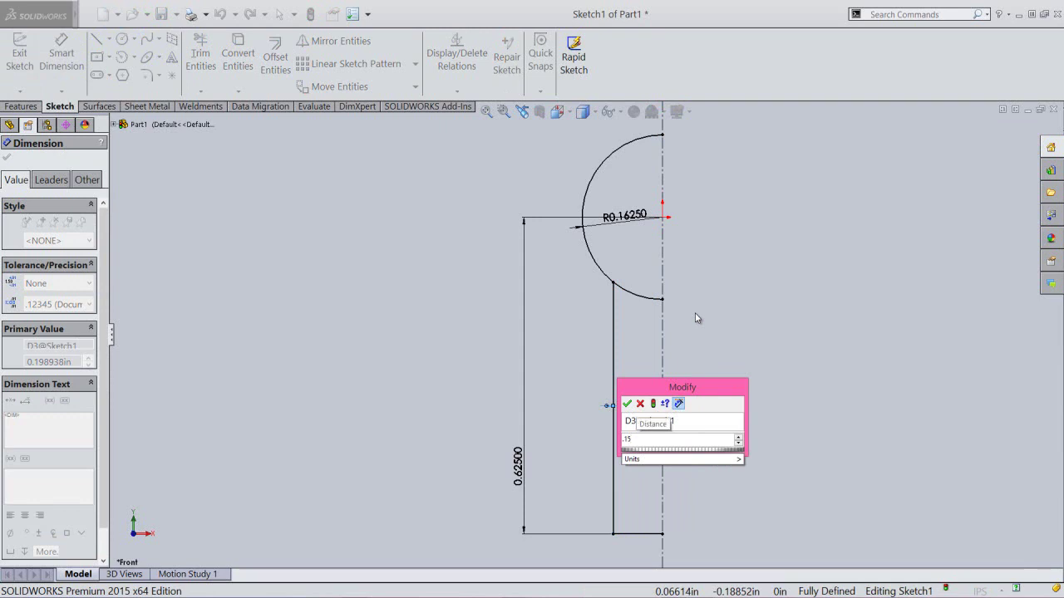
{"action": "key", "text": "Return"}
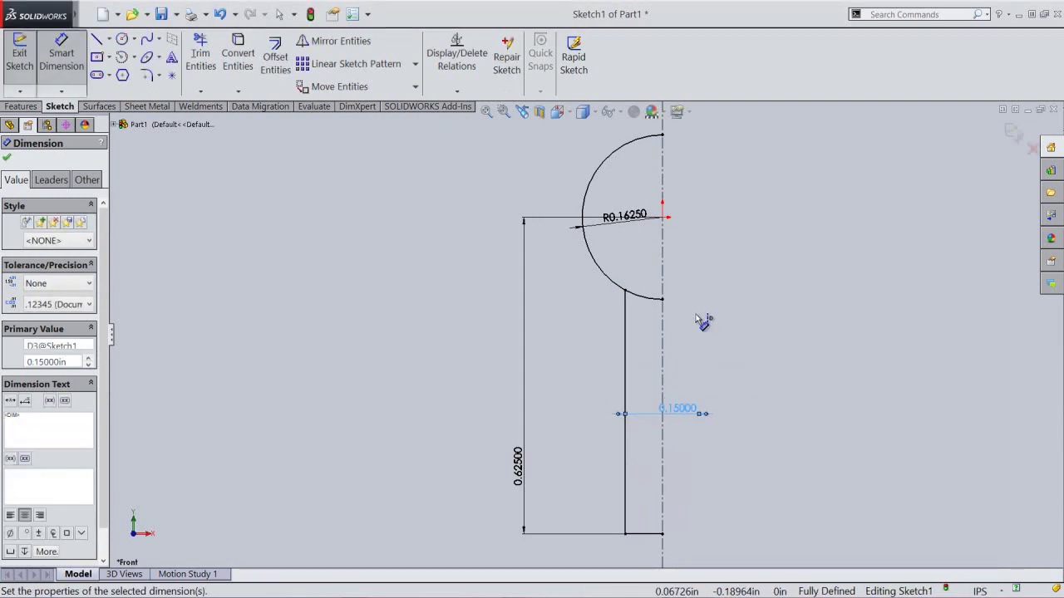
{"action": "right_click", "coordinate": [697, 319]}
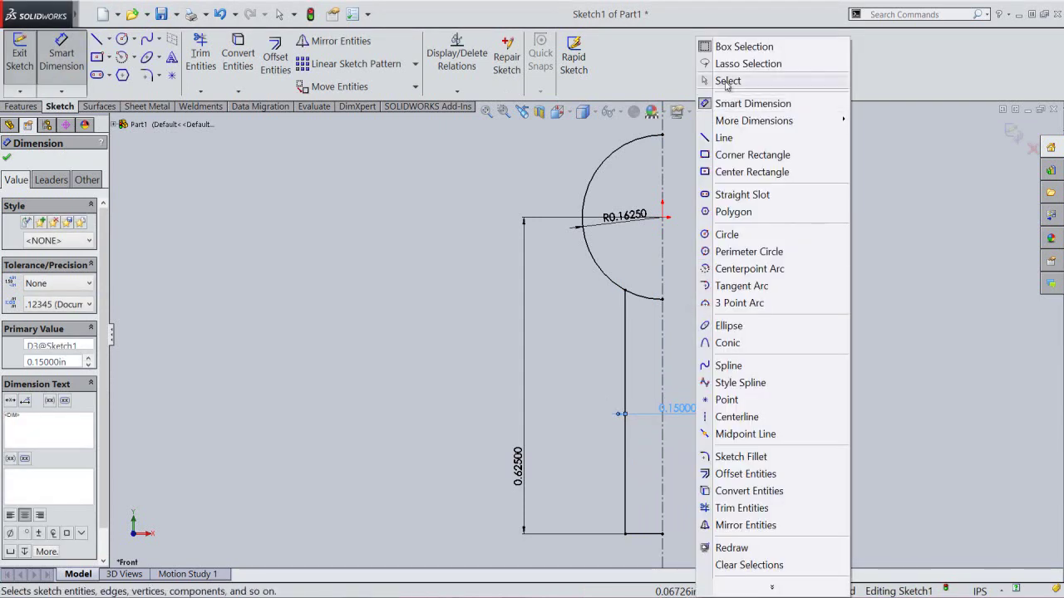
{"action": "left_click", "coordinate": [724, 80]}
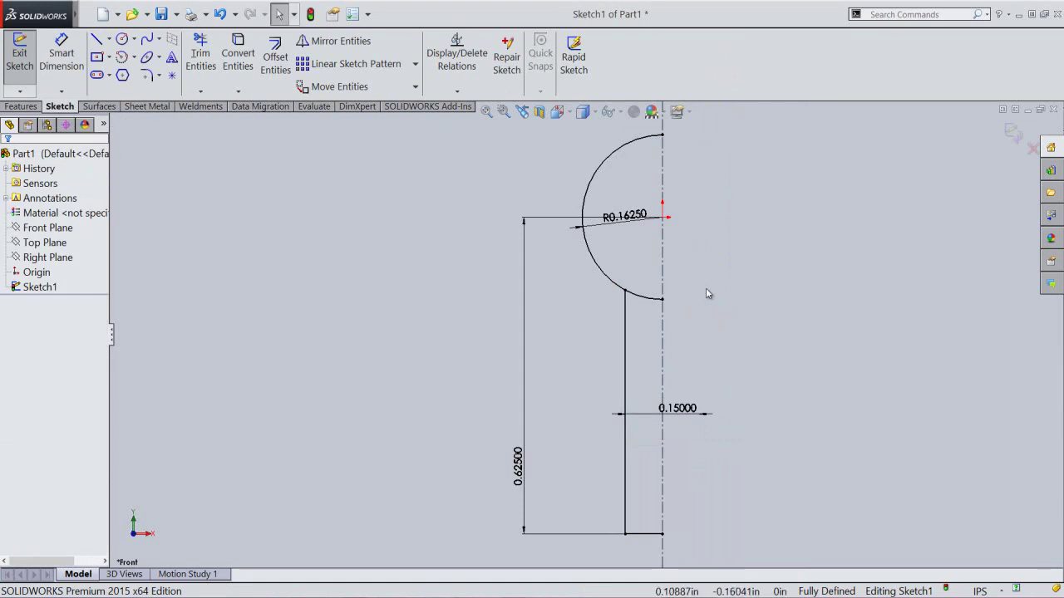
Trim the arc below the shaft and close the profile with a line down the centreline.
{"action": "left_click", "coordinate": [204, 60]}
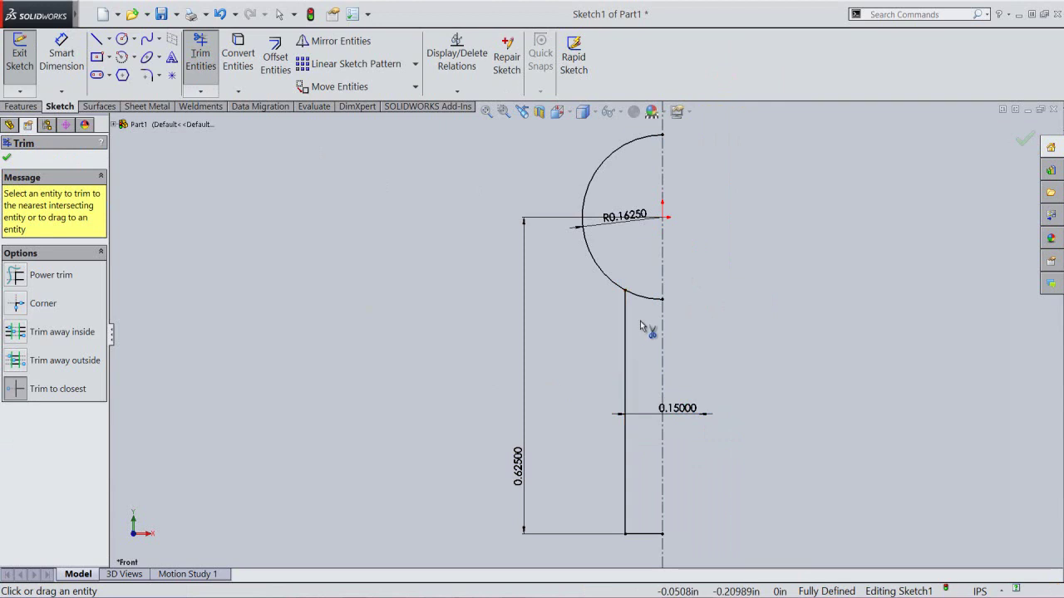
{"action": "left_click", "coordinate": [650, 296]}
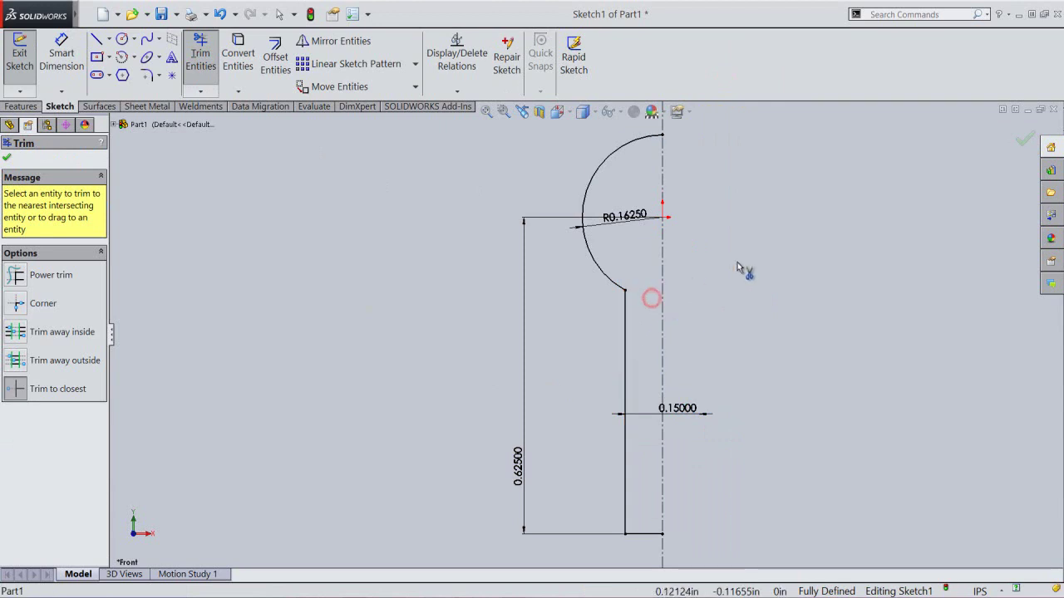
{"action": "right_click", "coordinate": [762, 188]}
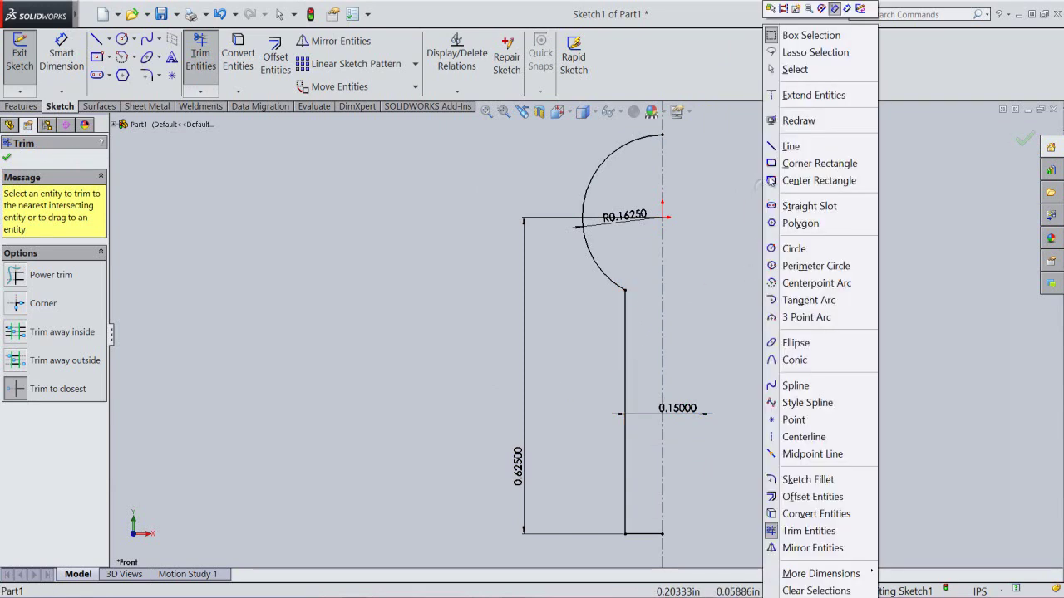
{"action": "left_click", "coordinate": [791, 147]}
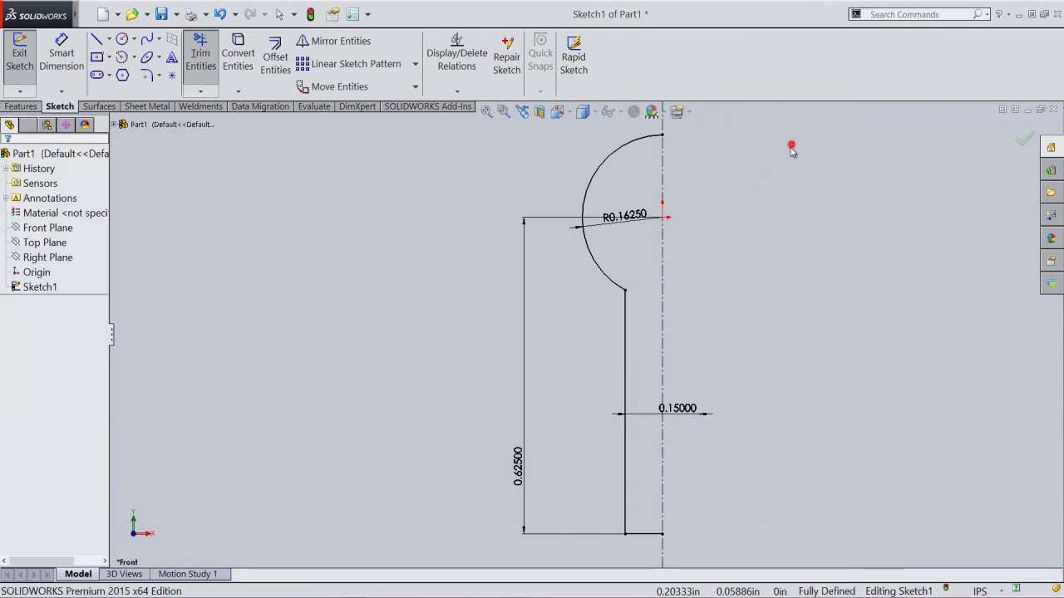
{"action": "left_click", "coordinate": [661, 135]}
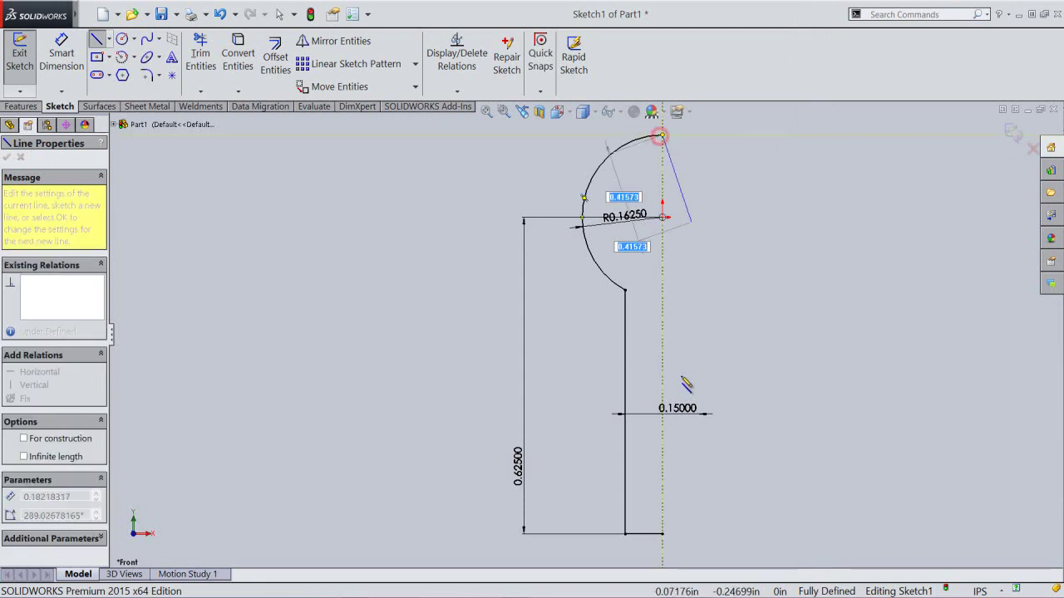
{"action": "left_click", "coordinate": [662, 535]}
{"action": "right_click", "coordinate": [833, 199]}
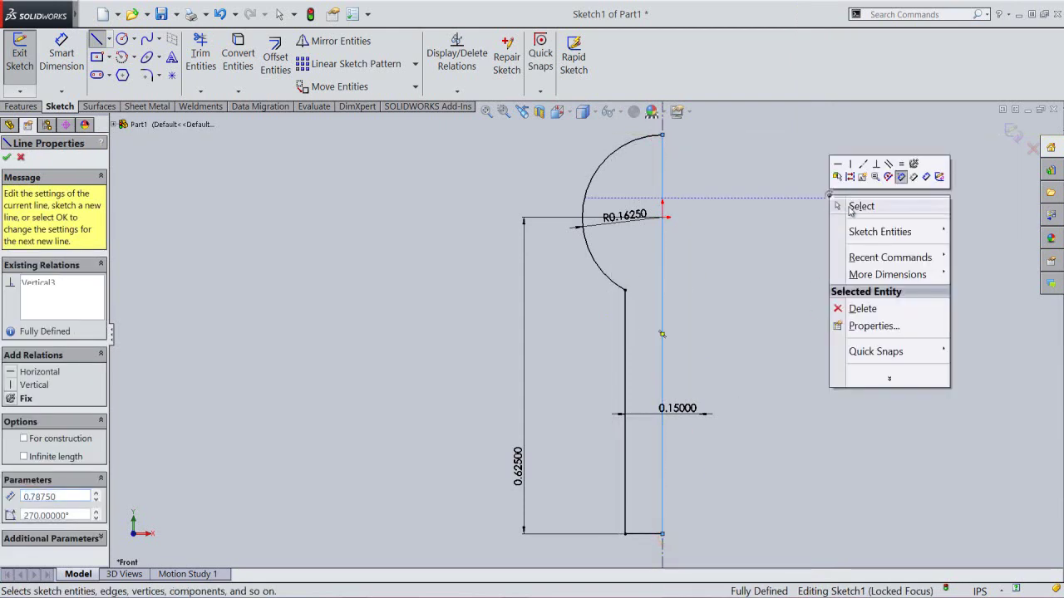
{"action": "left_click", "coordinate": [856, 205]}
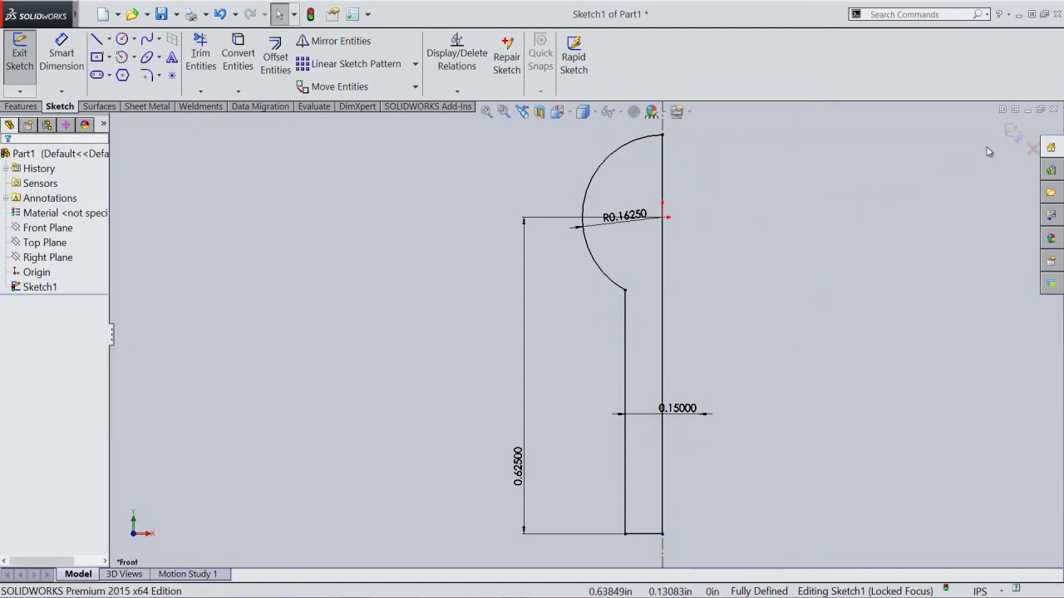
{"action": "key", "text": "r"}
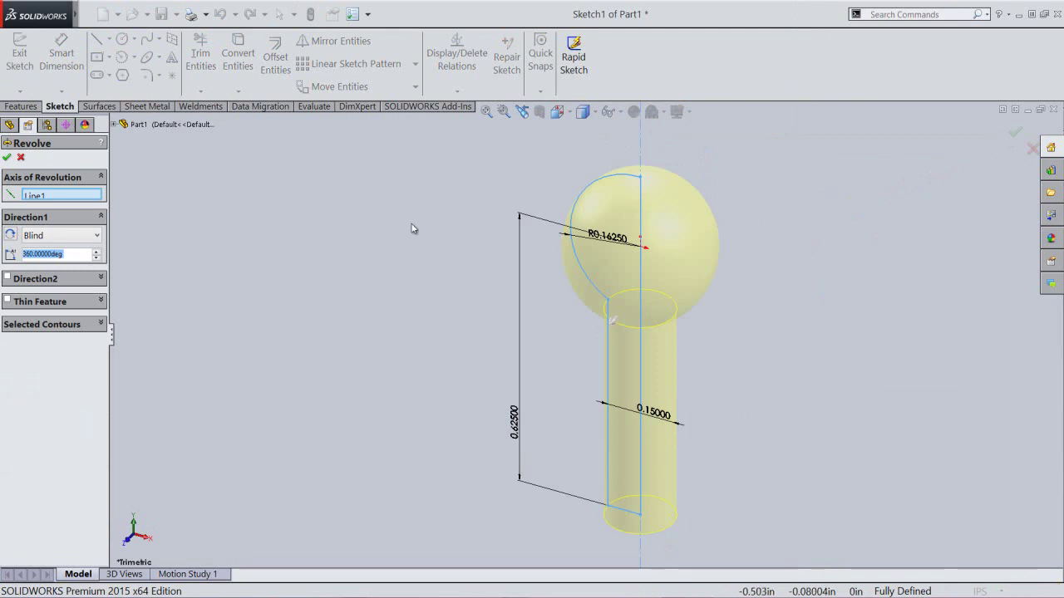
Accept the 360° revolve about the centreline to create the Revolve1 ball-on-shaft solid.
{"action": "right_click", "coordinate": [310, 204]}
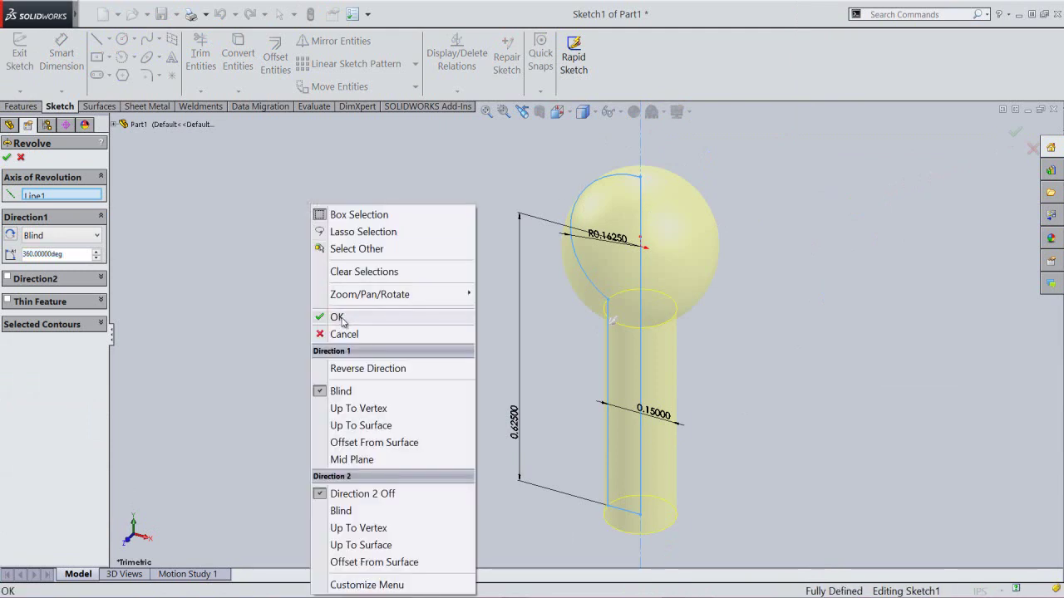
{"action": "left_click", "coordinate": [341, 319]}
{"action": "left_click", "coordinate": [342, 320]}
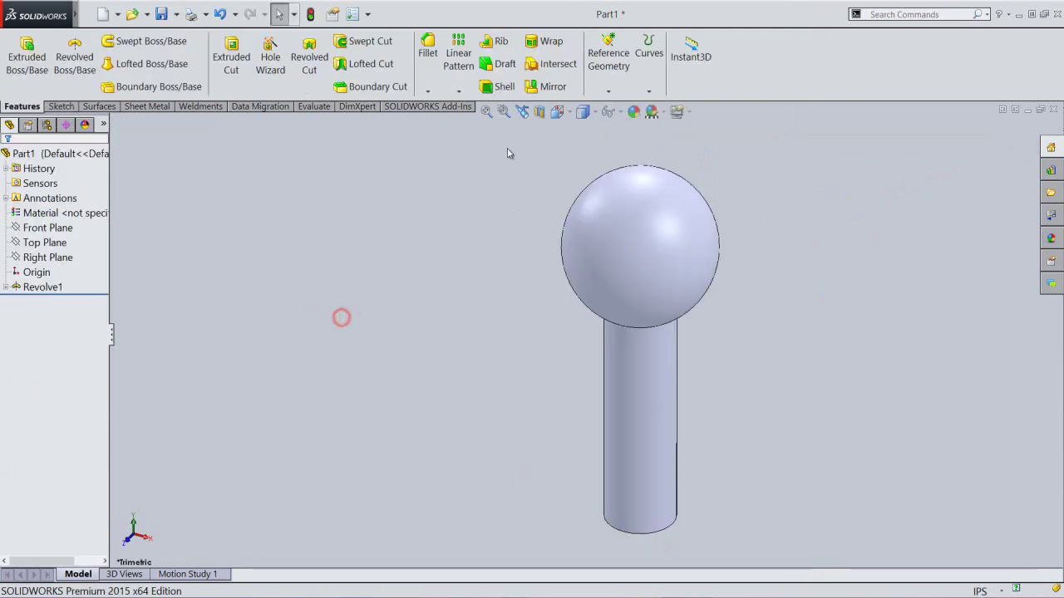
{"action": "left_click", "coordinate": [486, 111]}
{"action": "left_click", "coordinate": [370, 221]}
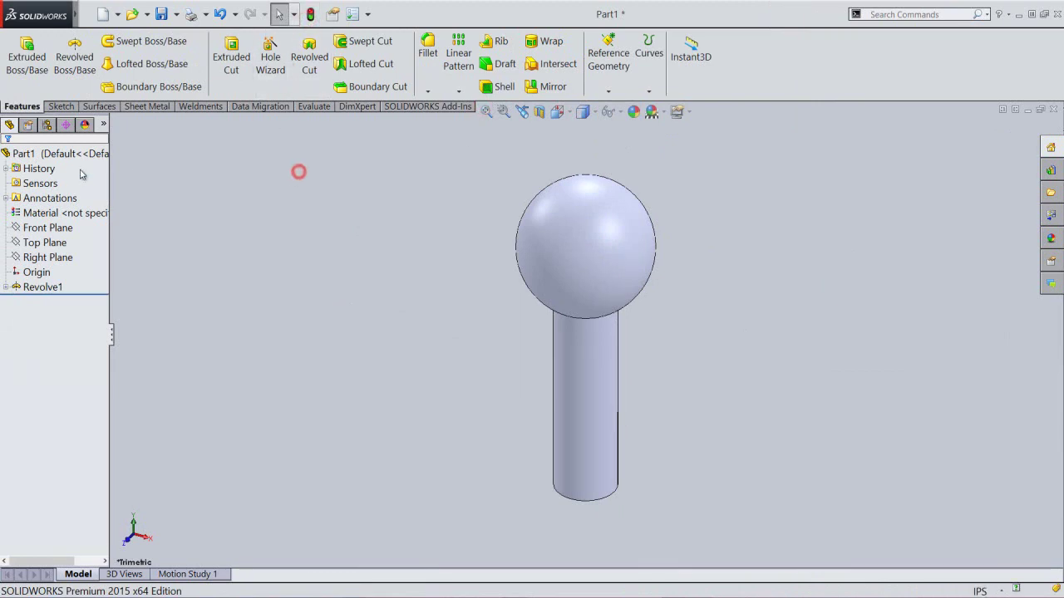
{"action": "left_click", "coordinate": [34, 153]}
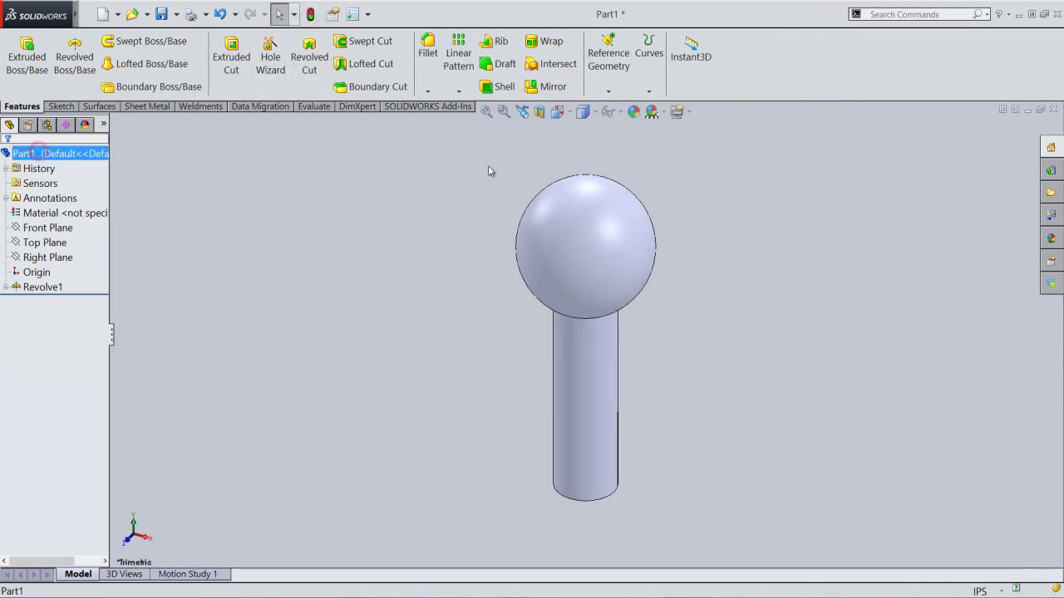
Apply the cream color_prefference appearance from SOLIDWORKSComposer > User to the whole part.
{"action": "left_click", "coordinate": [633, 113]}
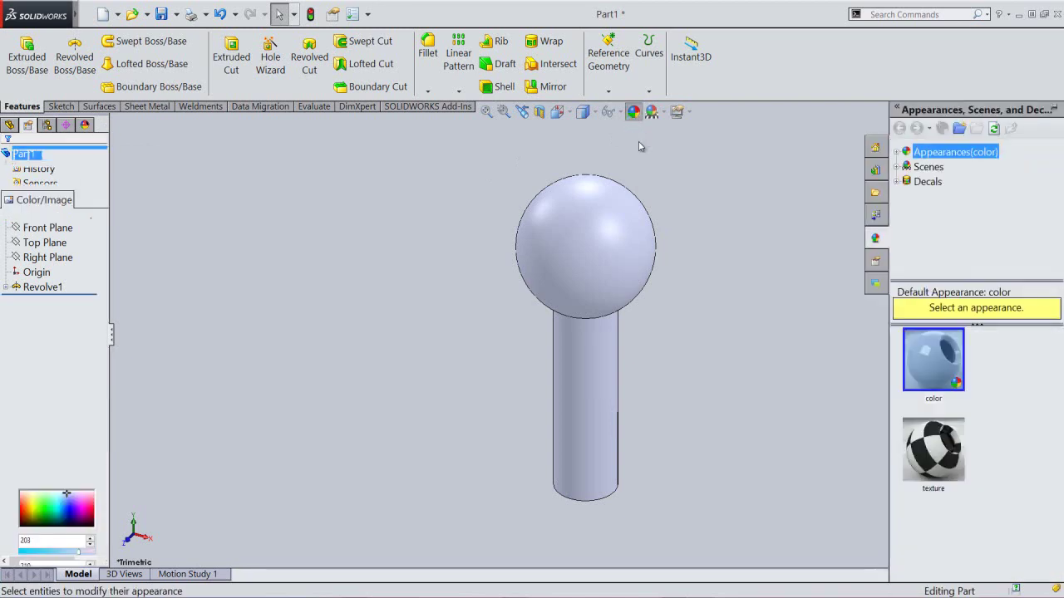
{"action": "left_click", "coordinate": [896, 153]}
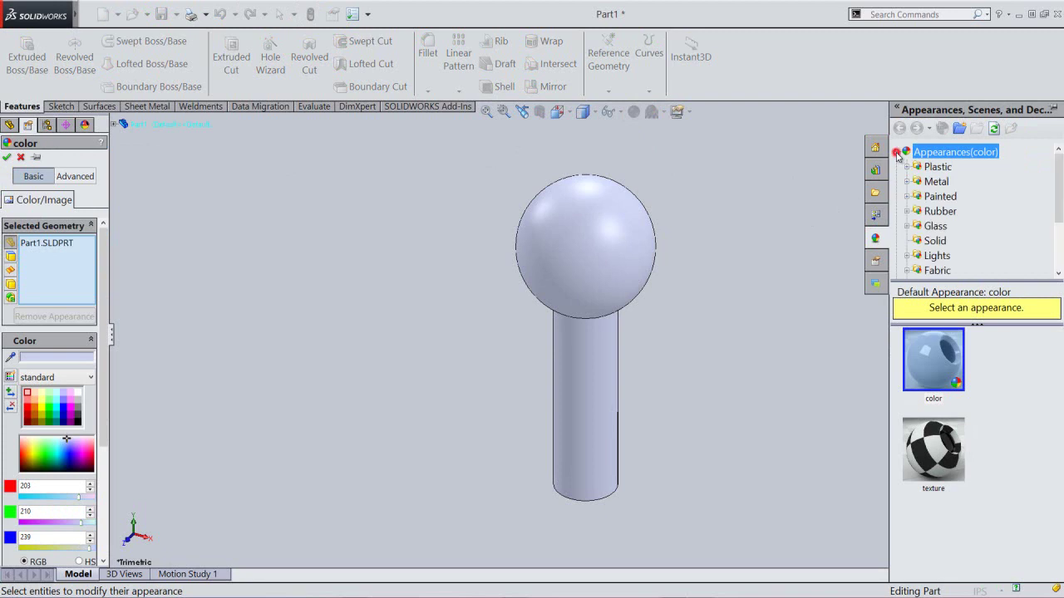
{"action": "left_click_drag", "start_coordinate": [1053, 193], "coordinate": [1054, 240]}
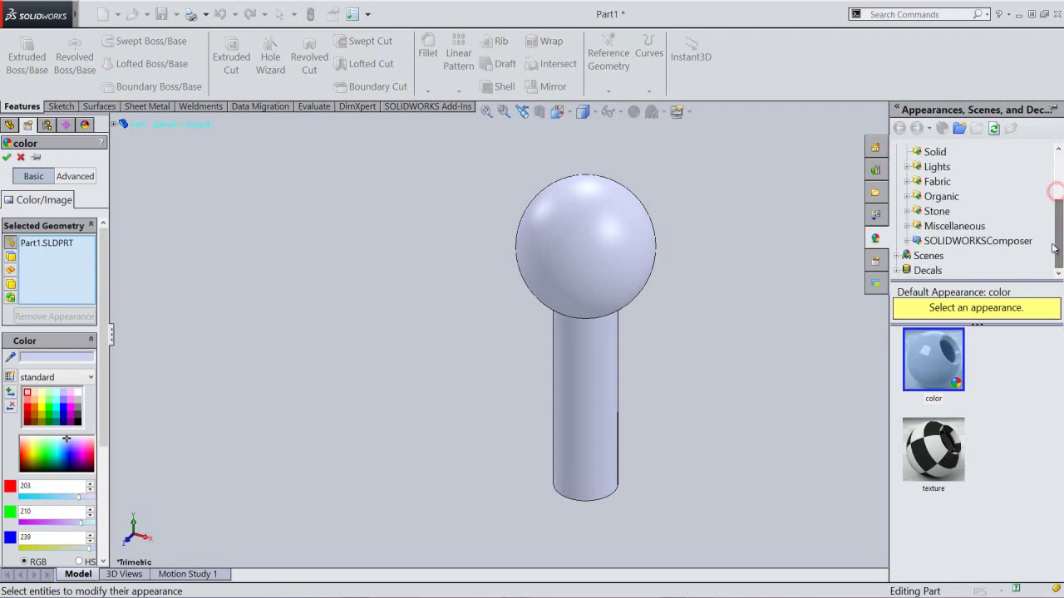
{"action": "left_click", "coordinate": [967, 240]}
{"action": "left_click", "coordinate": [906, 240]}
{"action": "left_click", "coordinate": [940, 256]}
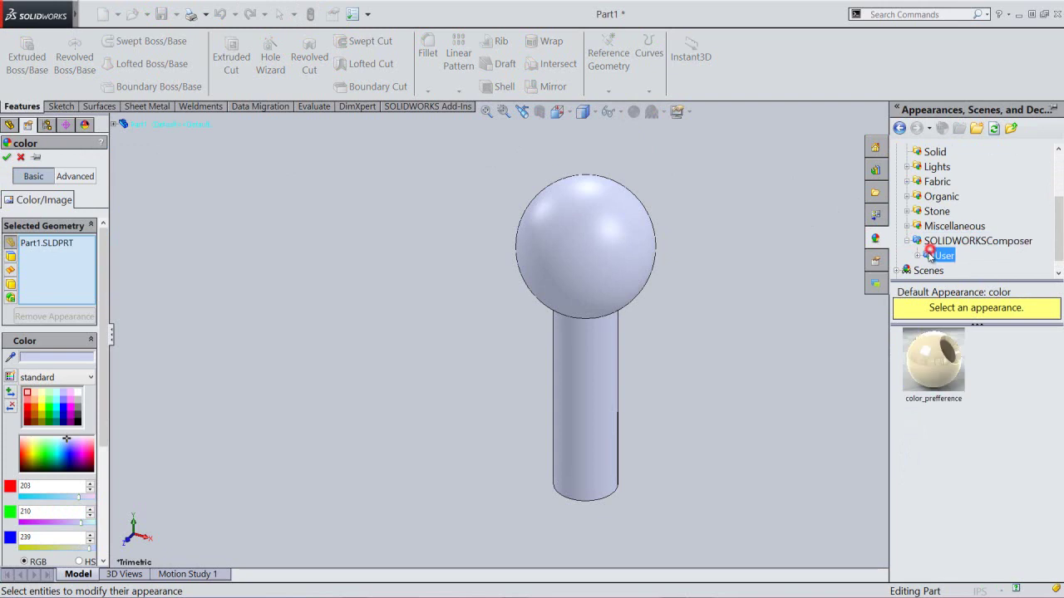
{"action": "left_click", "coordinate": [944, 335]}
{"action": "left_click", "coordinate": [761, 287]}
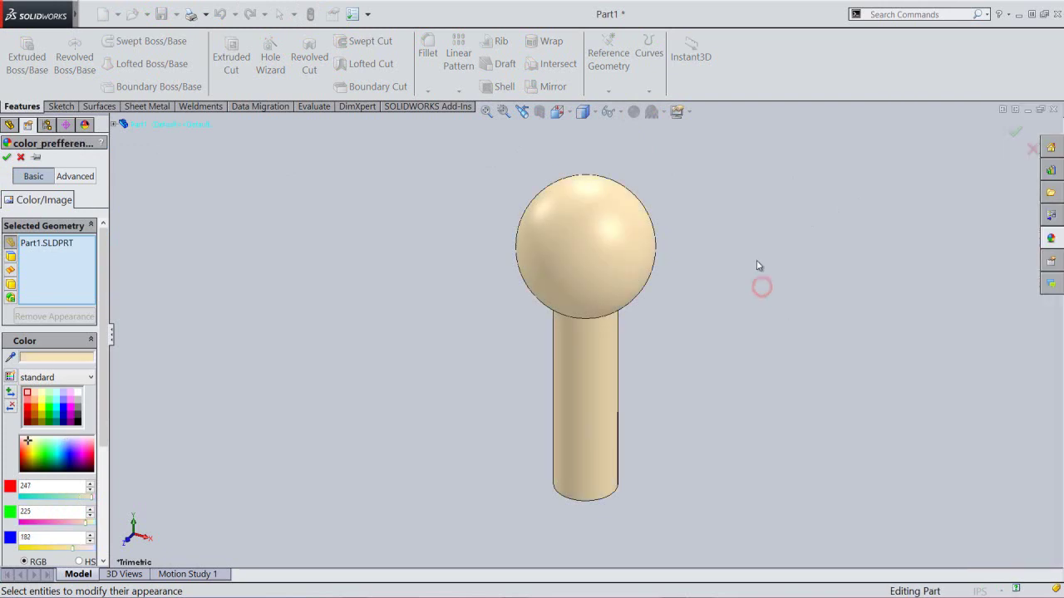
{"action": "left_click", "coordinate": [1014, 134]}
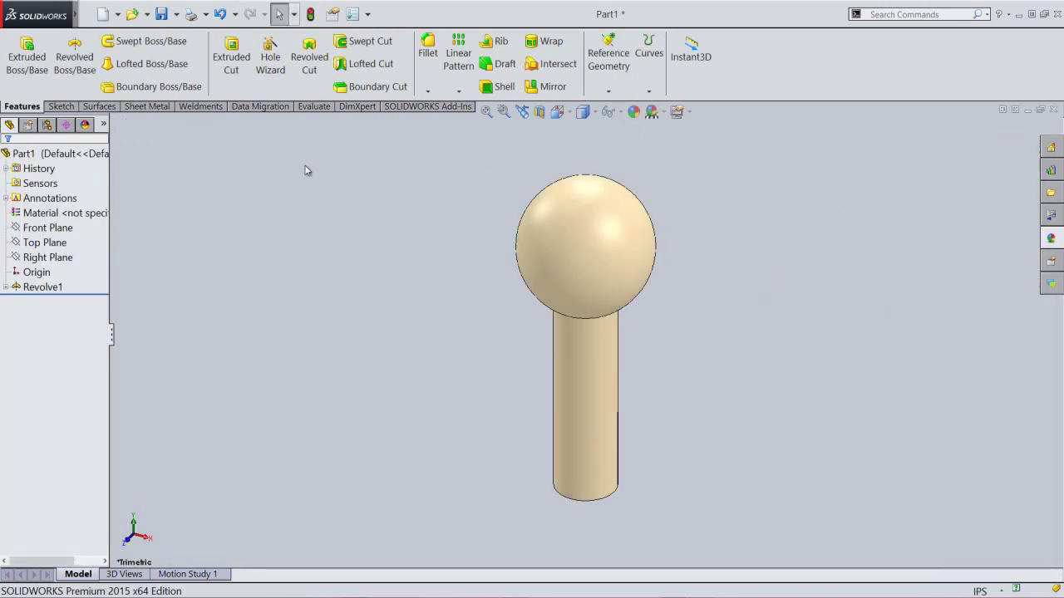
{"action": "left_click", "coordinate": [210, 173]}
Save the part as 'Pillow Ball' in a subfolder of the User folder.
{"action": "left_click", "coordinate": [161, 14]}
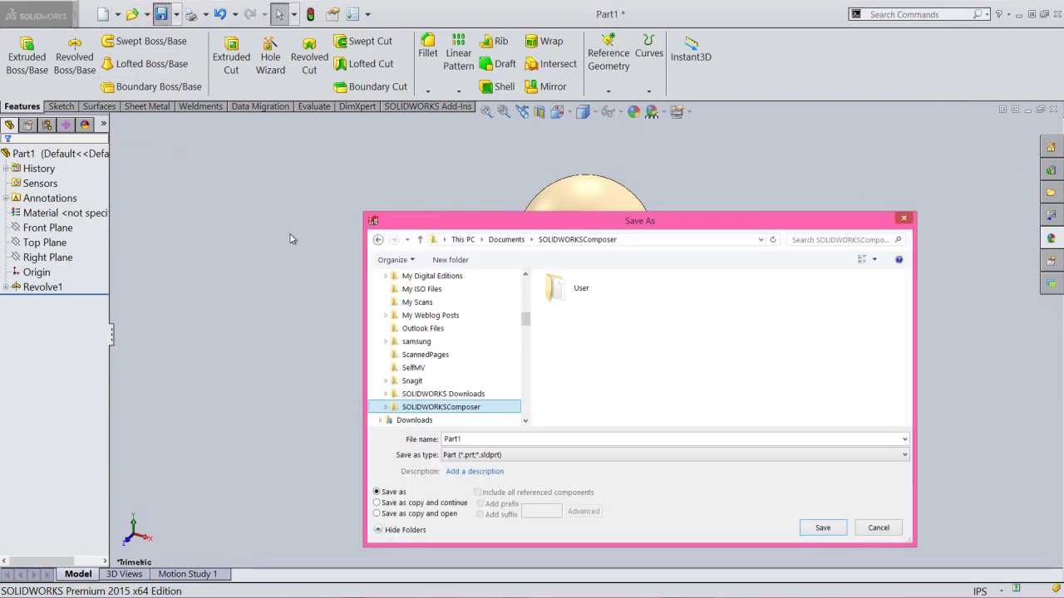
{"action": "double_click", "coordinate": [555, 287]}
{"action": "left_click", "coordinate": [570, 314]}
{"action": "double_click", "coordinate": [570, 314]}
{"action": "double_click", "coordinate": [545, 437]}
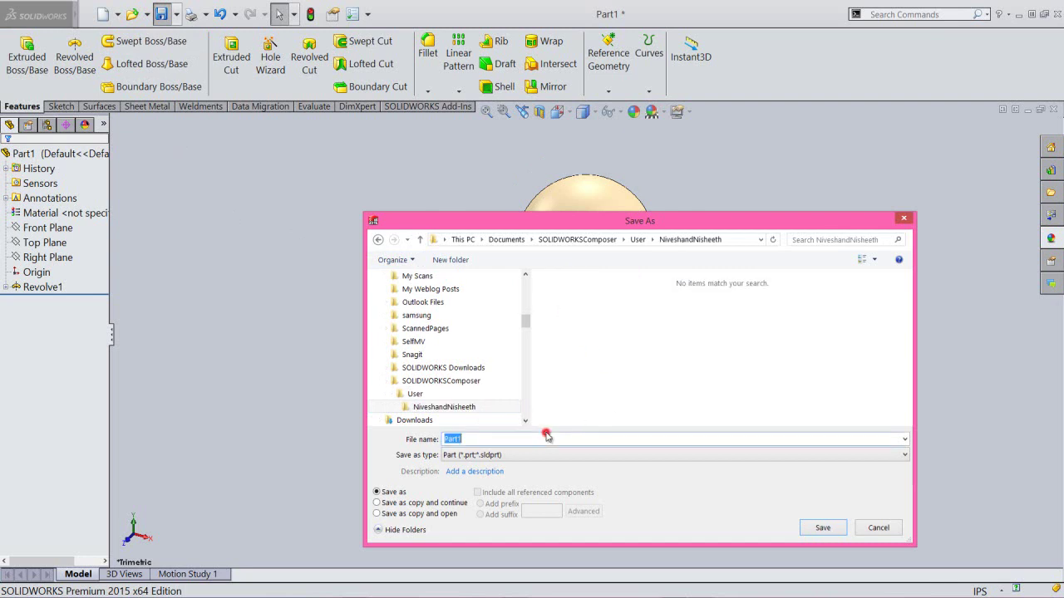
{"action": "right_click", "coordinate": [545, 436]}
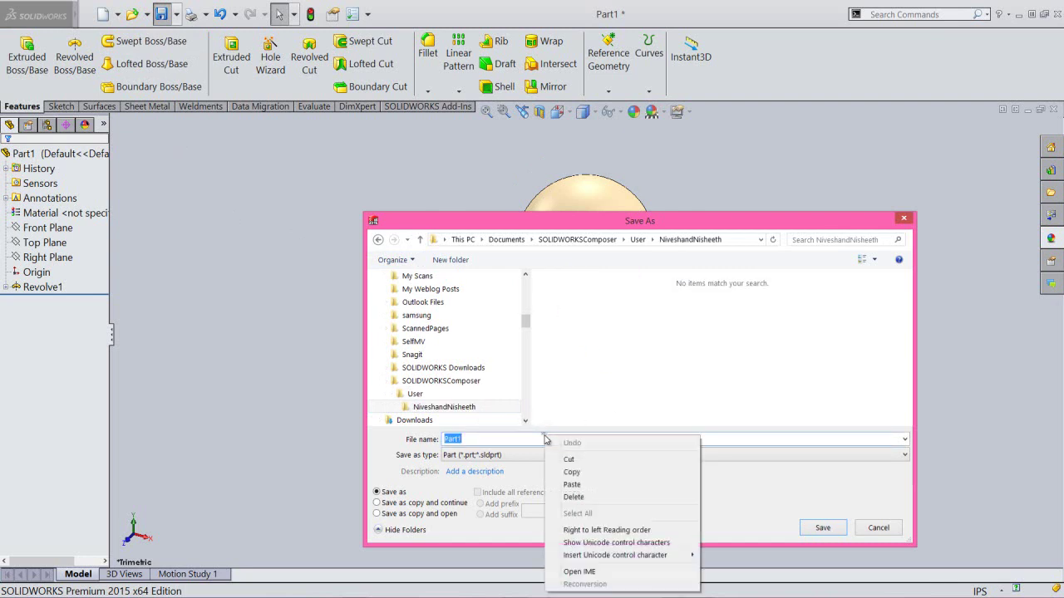
{"action": "left_click", "coordinate": [576, 486]}
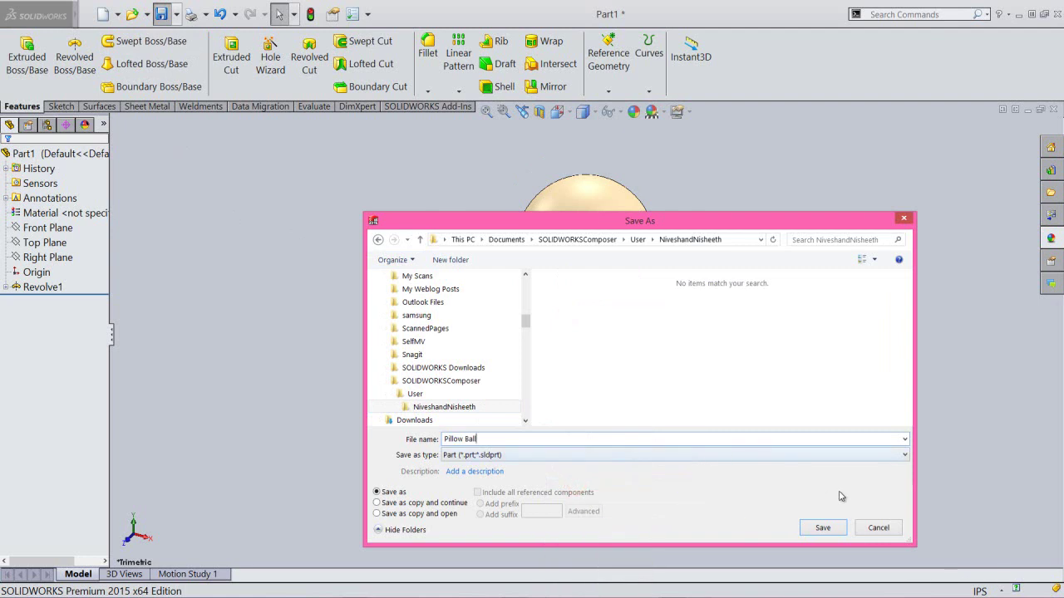
{"action": "left_click", "coordinate": [830, 529]}
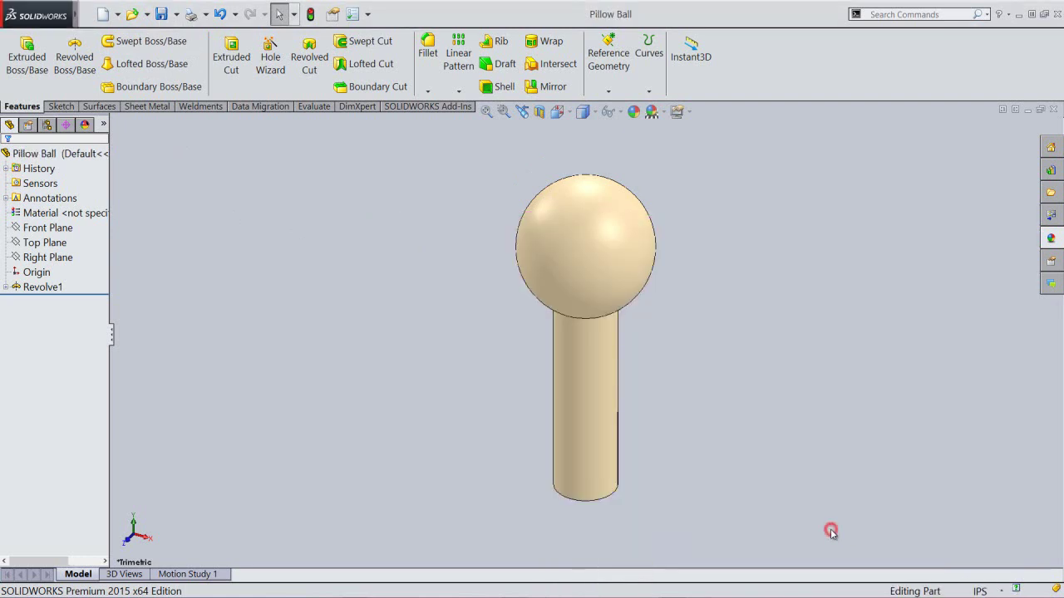
Round the edge where the ball meets the shaft with a 0.015 in fillet, Fillet1.
{"action": "mouse_move", "coordinate": [771, 527]}
{"action": "middle_mouse_down"}
{"action": "mouse_move", "coordinate": [724, 356]}
{"action": "mouse_move", "coordinate": [739, 305]}
{"action": "middle_mouse_up"}
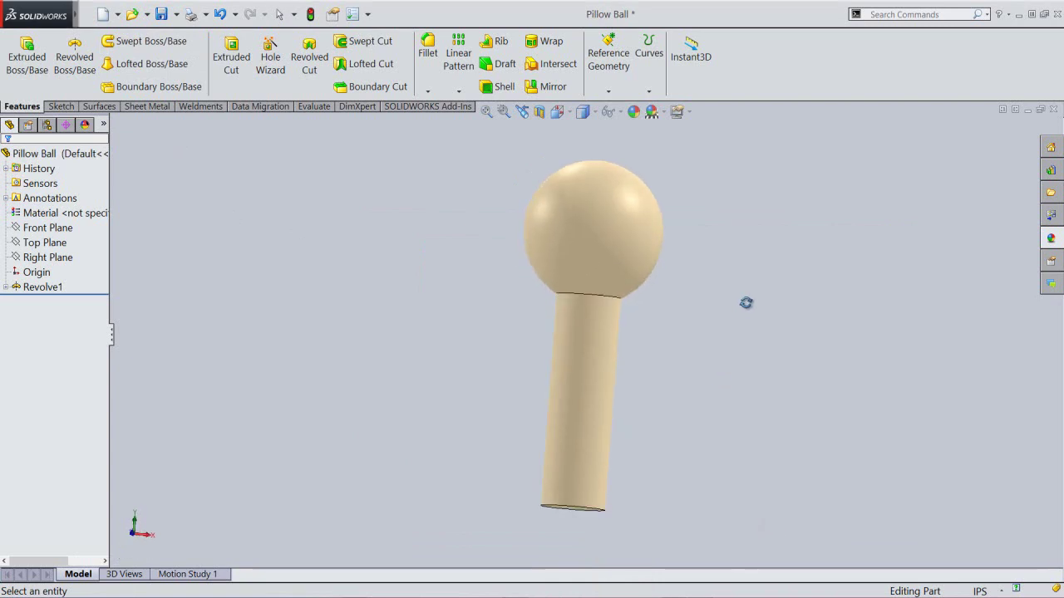
{"action": "left_click", "coordinate": [606, 296]}
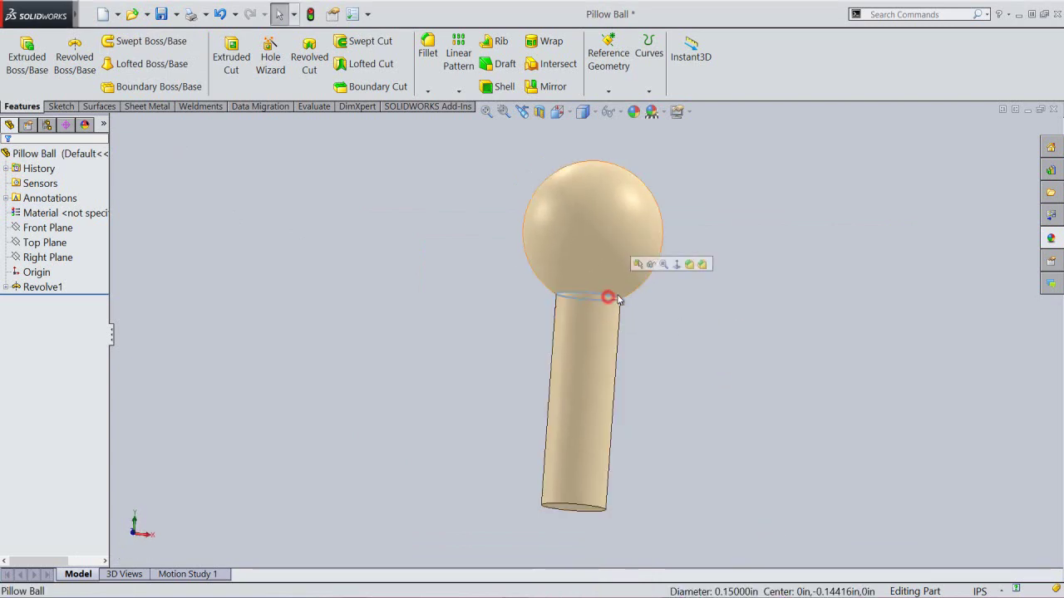
{"action": "left_click", "coordinate": [691, 274]}
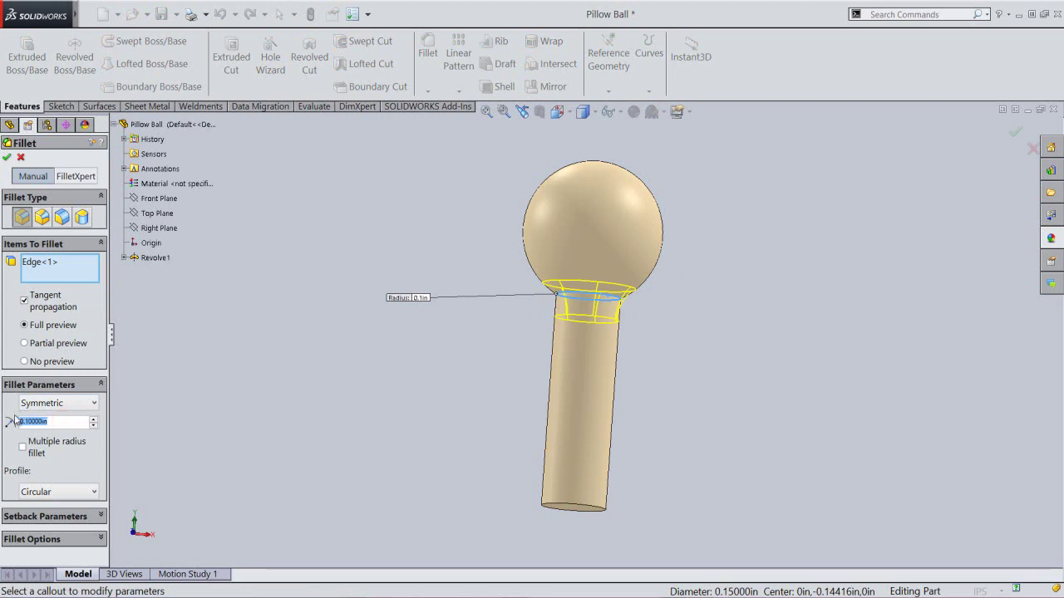
{"action": "type", "text": ".015"}
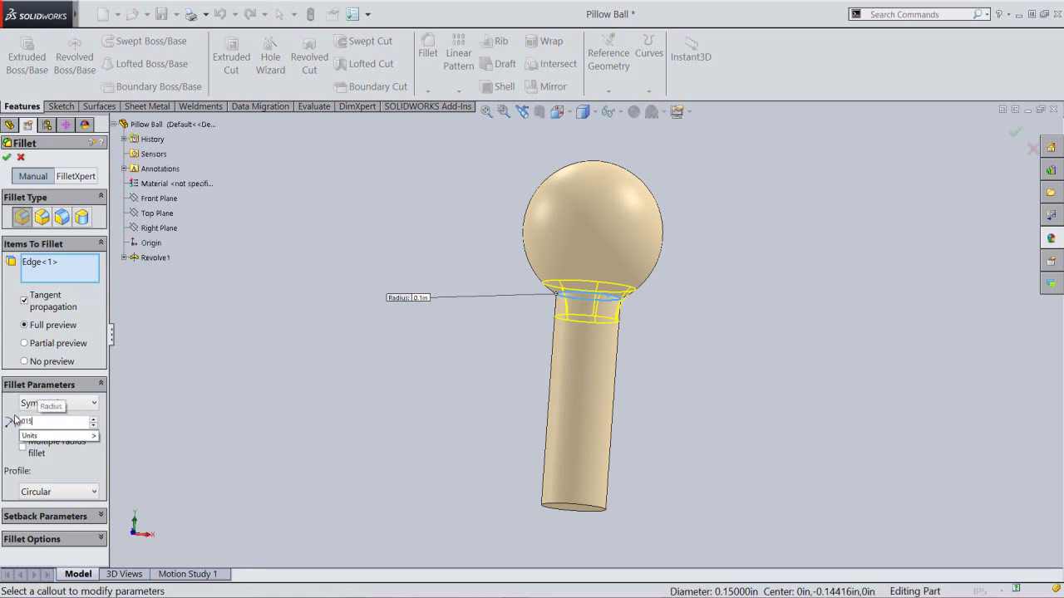
{"action": "left_click", "coordinate": [153, 415]}
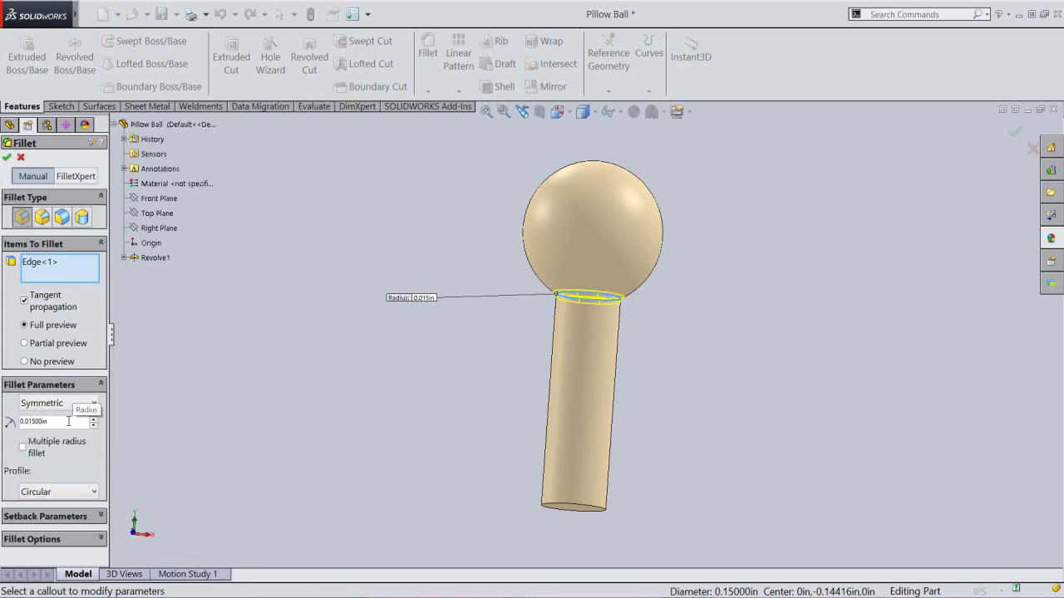
{"action": "right_click", "coordinate": [172, 360]}
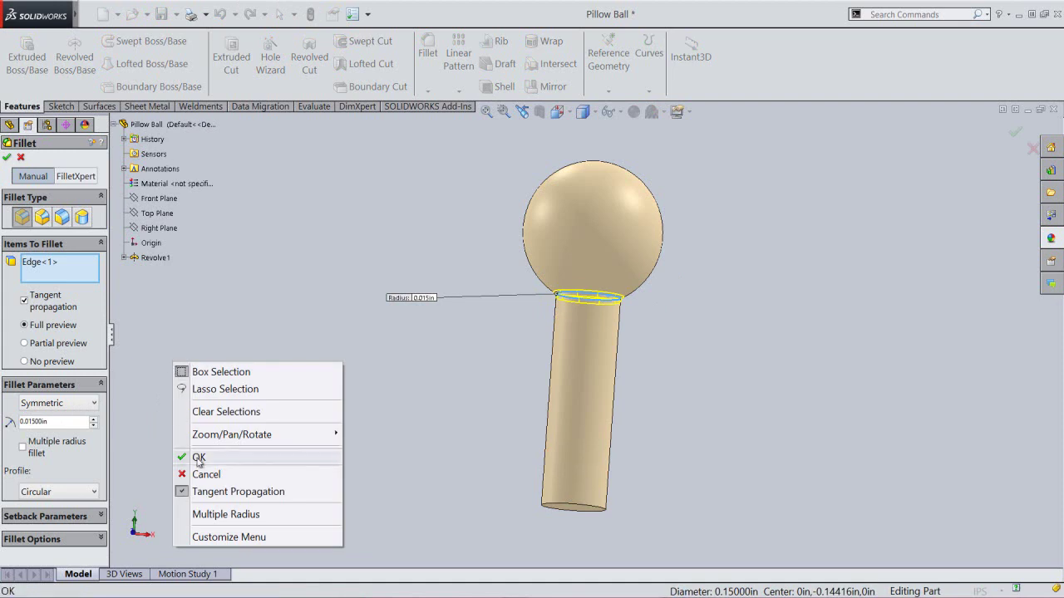
{"action": "left_click", "coordinate": [198, 459]}
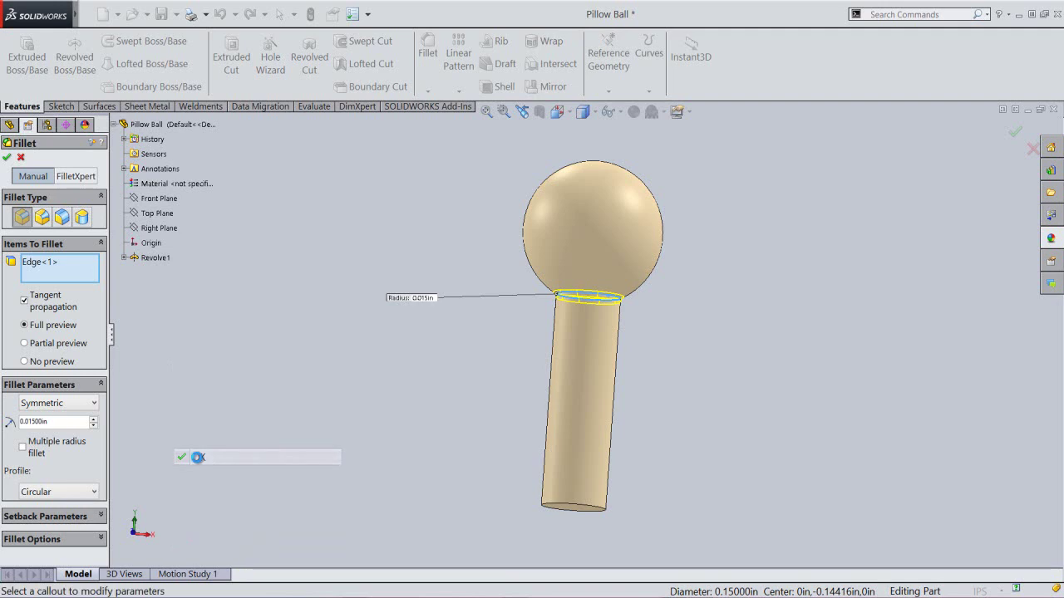
{"action": "left_click", "coordinate": [197, 461]}
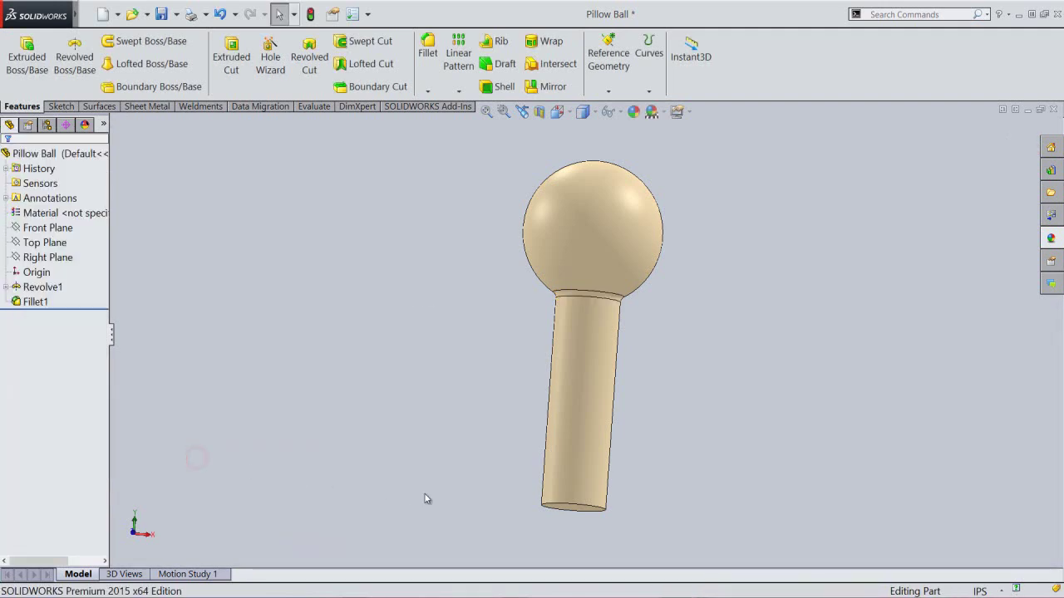
Bevel the shaft's bottom circular edge with an equal distance-distance chamfer of 0.015 in.
{"action": "left_click", "coordinate": [580, 510]}
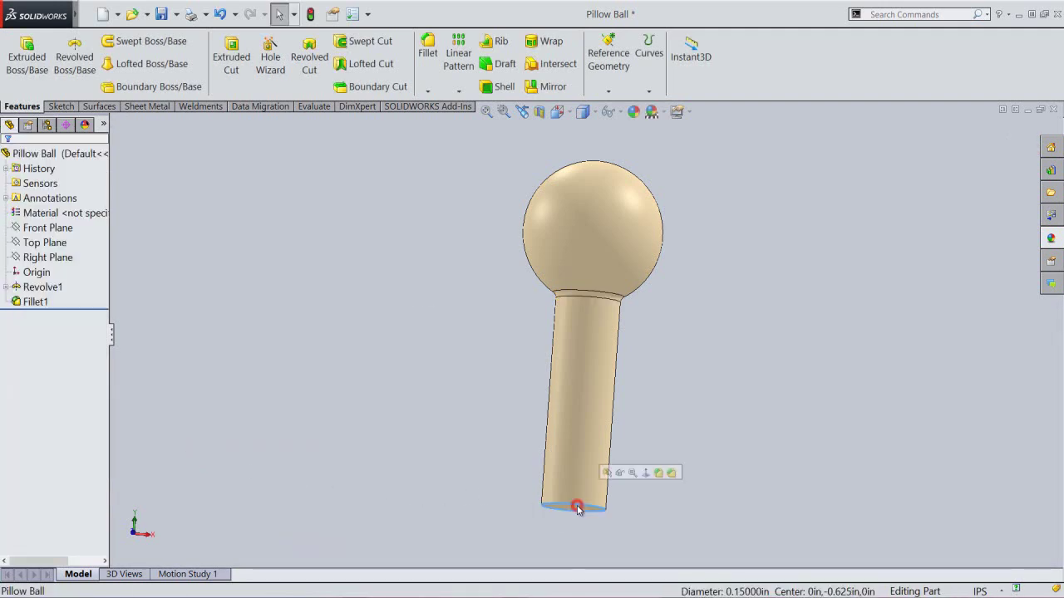
{"action": "left_click", "coordinate": [672, 473]}
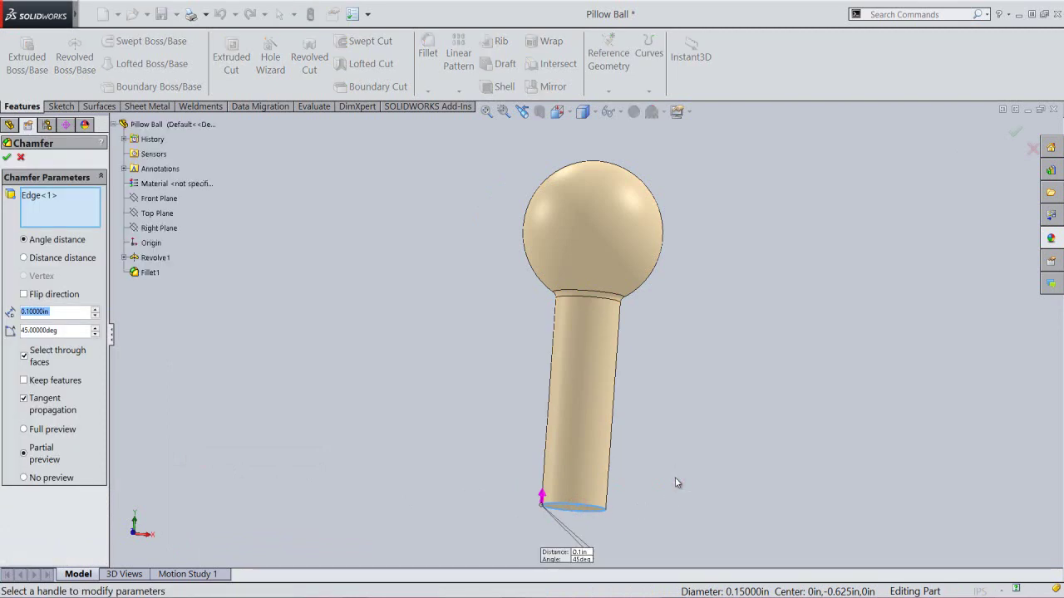
{"action": "left_click", "coordinate": [24, 257]}
{"action": "left_click", "coordinate": [25, 295]}
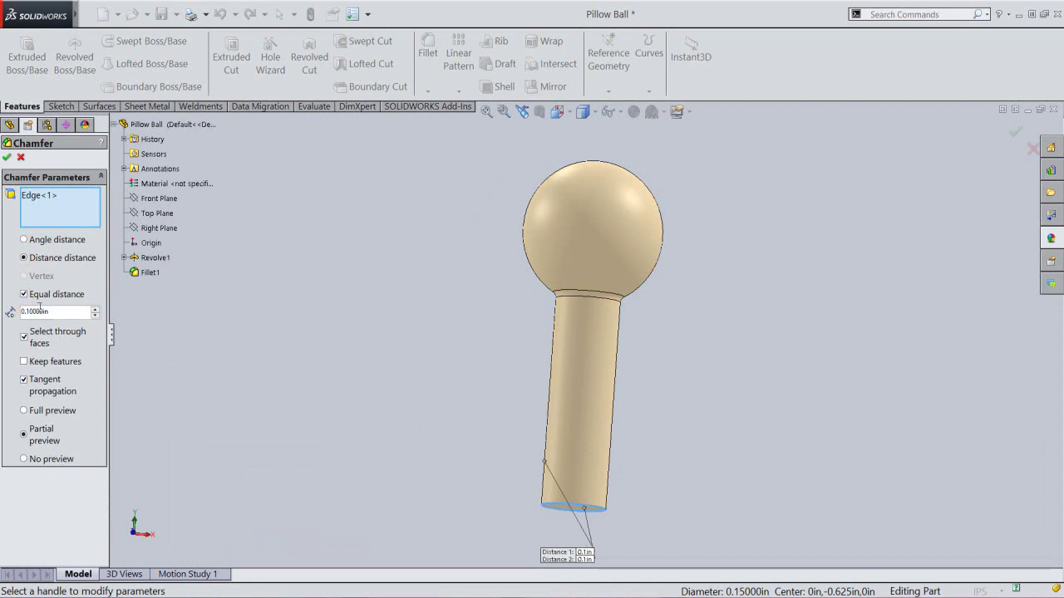
{"action": "double_click", "coordinate": [52, 313]}
{"action": "type", "text": ".015"}
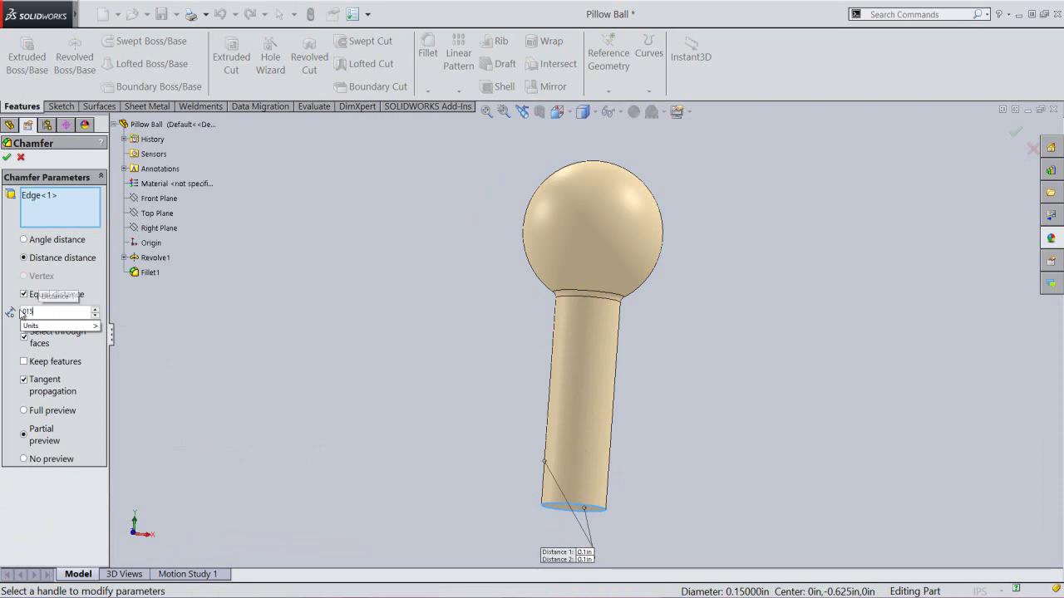
{"action": "left_click", "coordinate": [200, 305]}
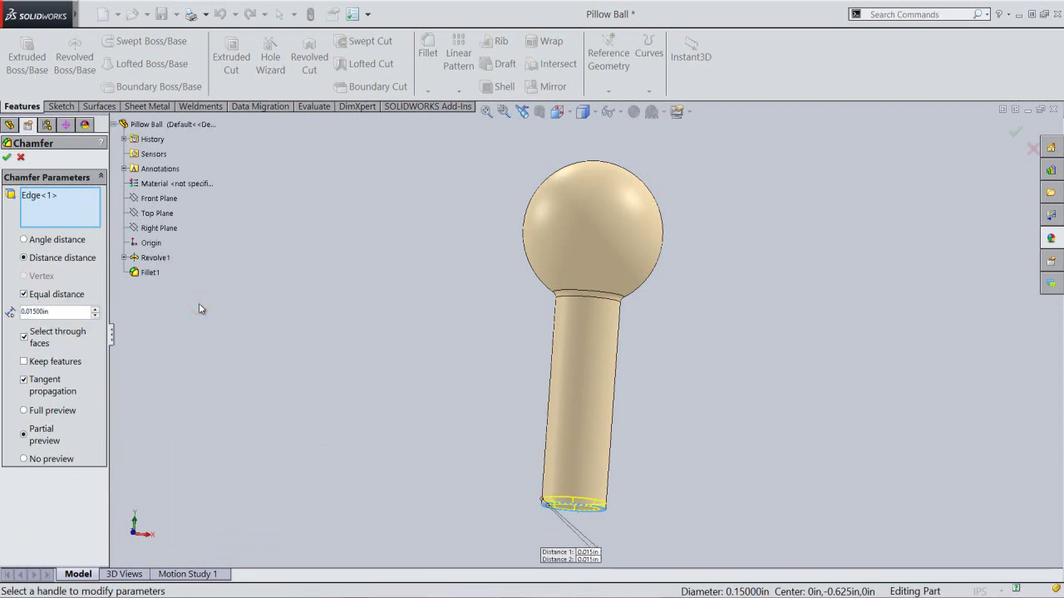
{"action": "left_click", "coordinate": [6, 158]}
{"action": "left_click", "coordinate": [301, 264]}
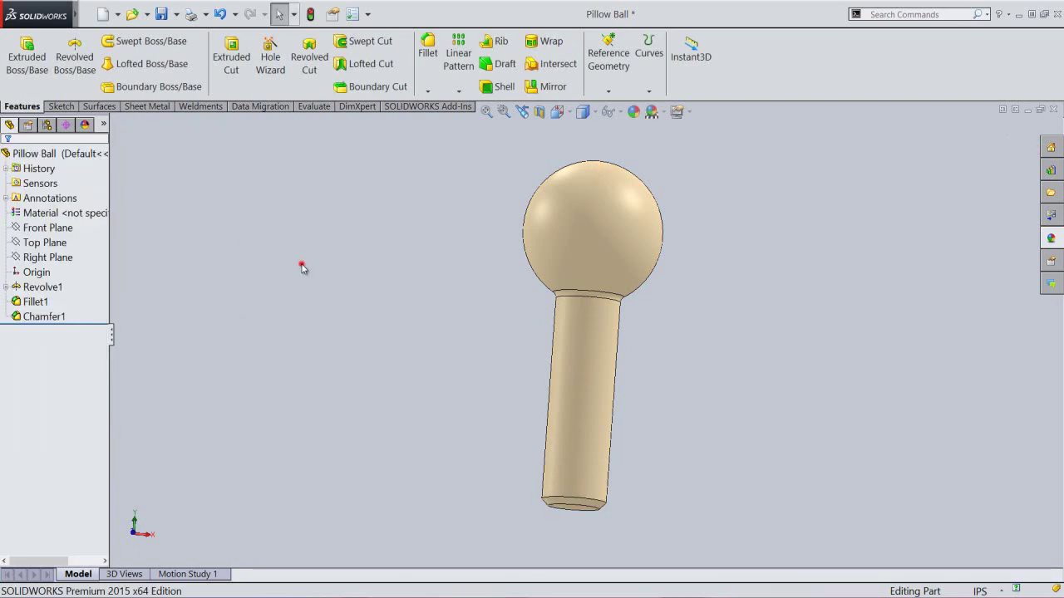
{"action": "left_click", "coordinate": [521, 112]}
{"action": "left_click", "coordinate": [507, 146]}
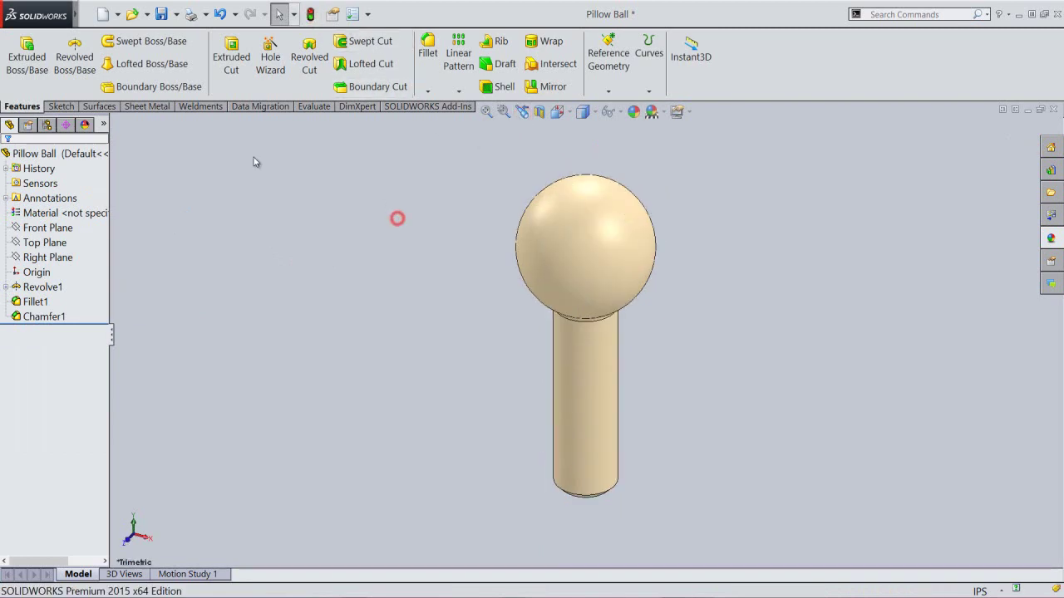
Save Pillow Ball and start a new sketch on Front Plane.
{"action": "left_click", "coordinate": [162, 15]}
{"action": "left_click", "coordinate": [52, 228]}
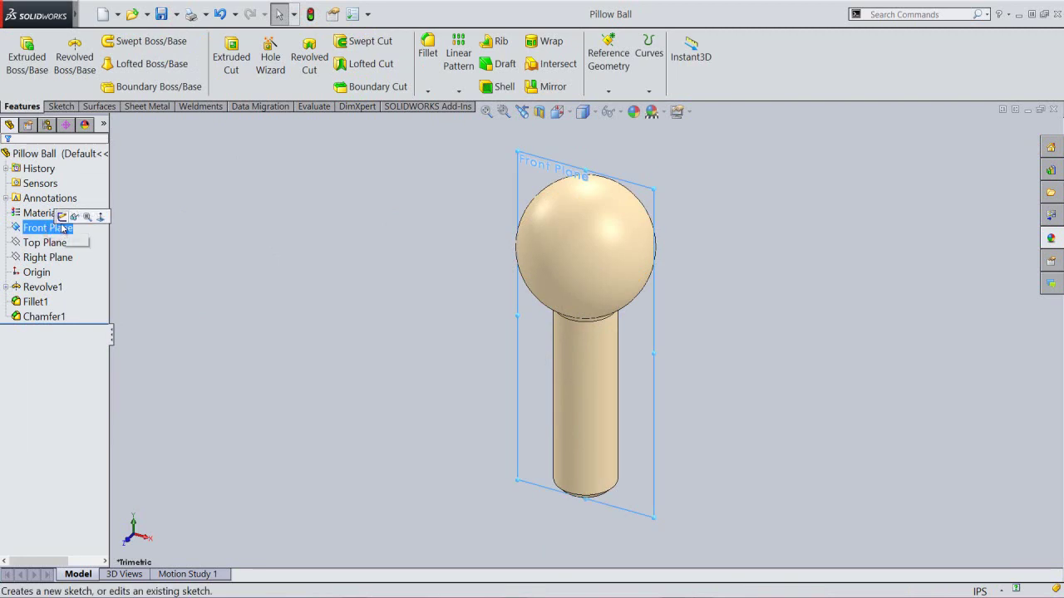
{"action": "left_click", "coordinate": [62, 217]}
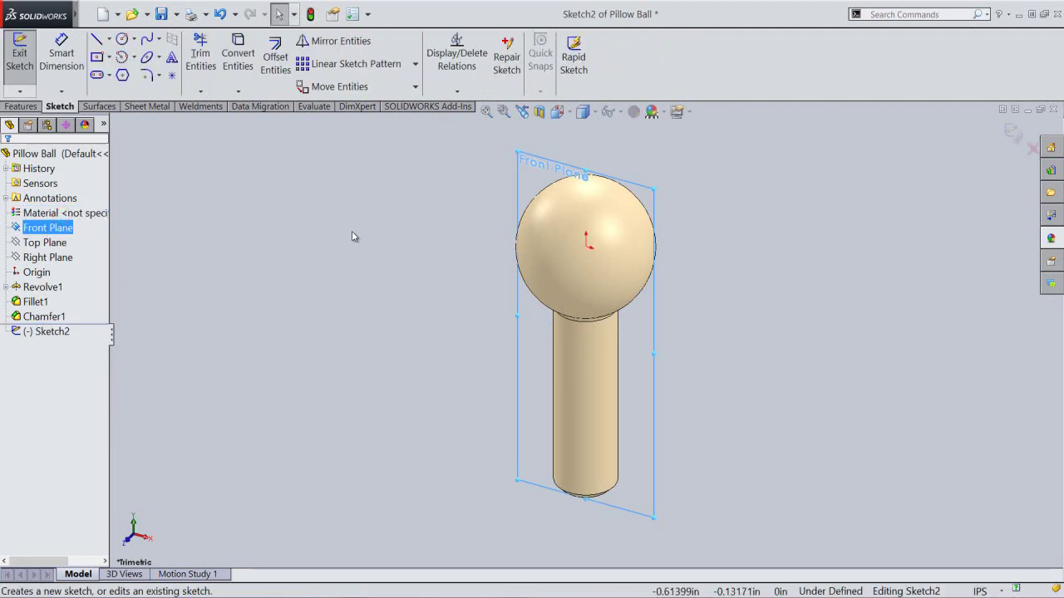
{"action": "left_click", "coordinate": [351, 234]}
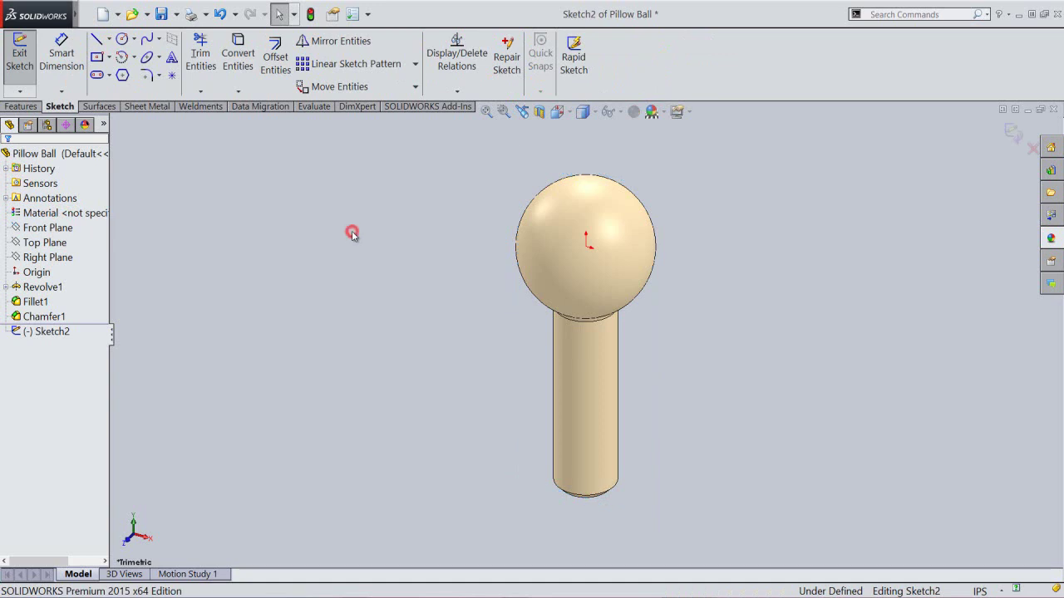
Project the Pillow Ball body's intersection outline into the Front Plane sketch.
{"action": "left_click", "coordinate": [38, 153]}
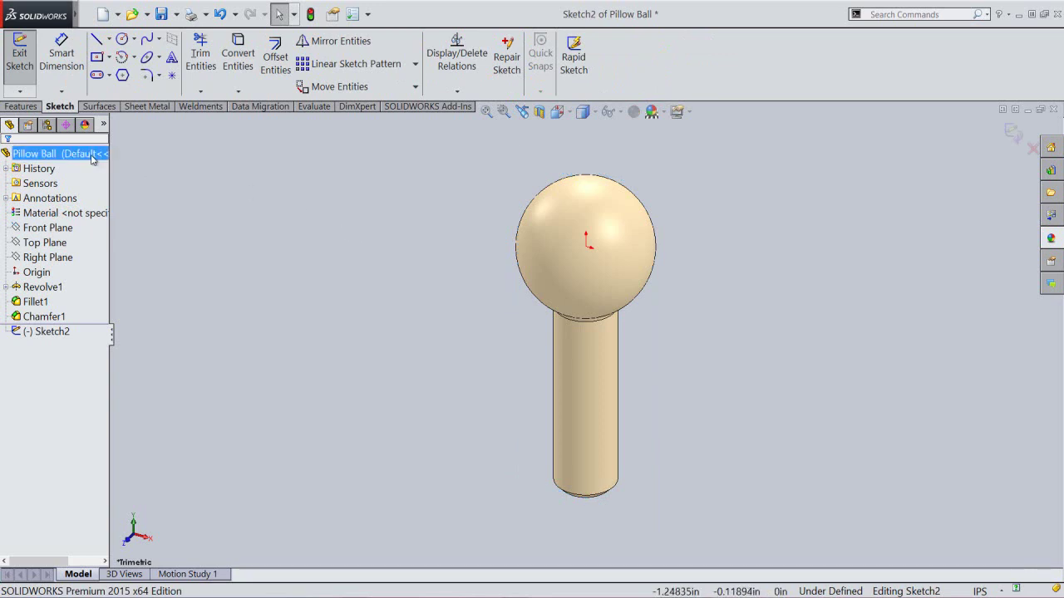
{"action": "left_click", "coordinate": [238, 92]}
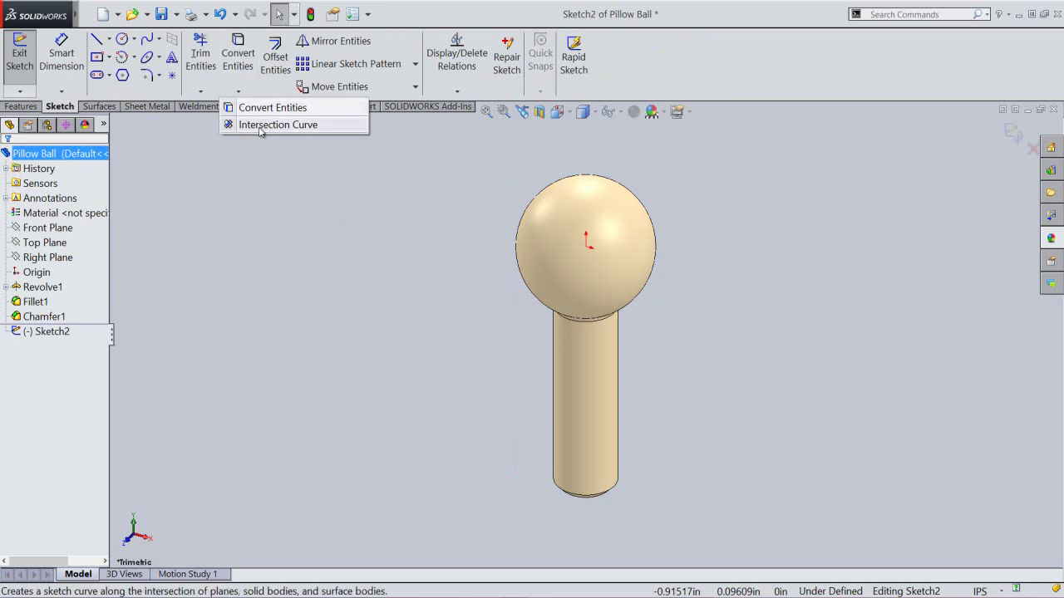
{"action": "left_click", "coordinate": [260, 125]}
{"action": "left_click", "coordinate": [265, 164]}
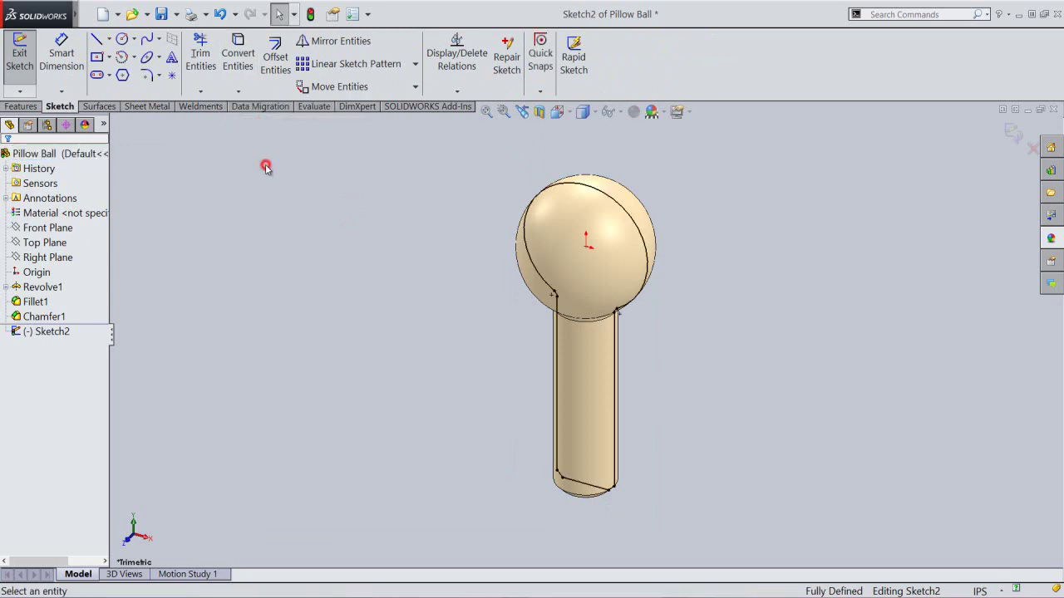
Turn the outline arcs and lines into construction geometry and view from the Front.
{"action": "left_click_drag", "start_coordinate": [469, 158], "coordinate": [694, 525]}
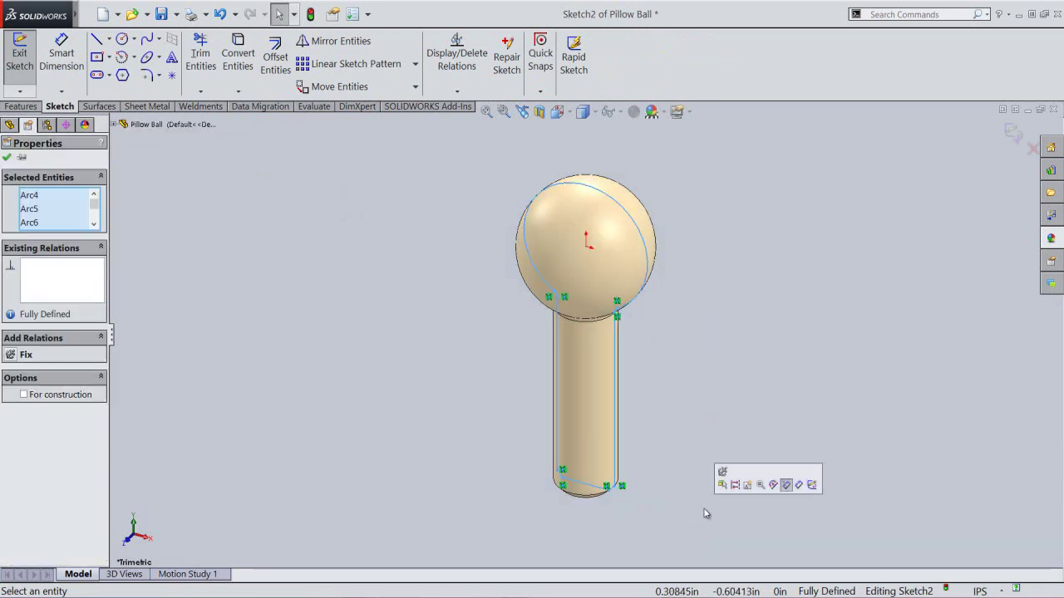
{"action": "left_click", "coordinate": [735, 487]}
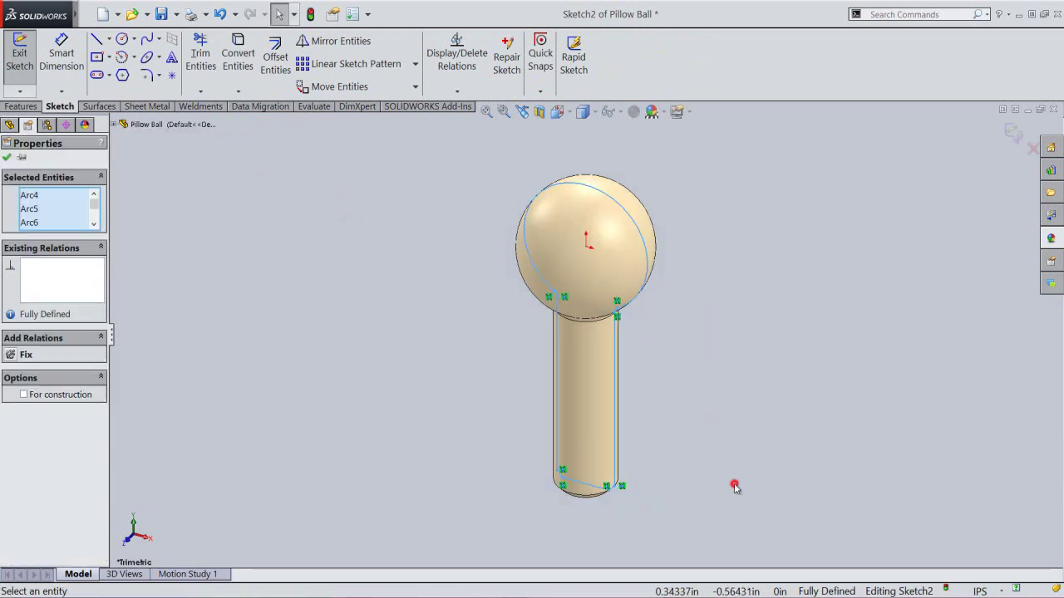
{"action": "left_click", "coordinate": [697, 250]}
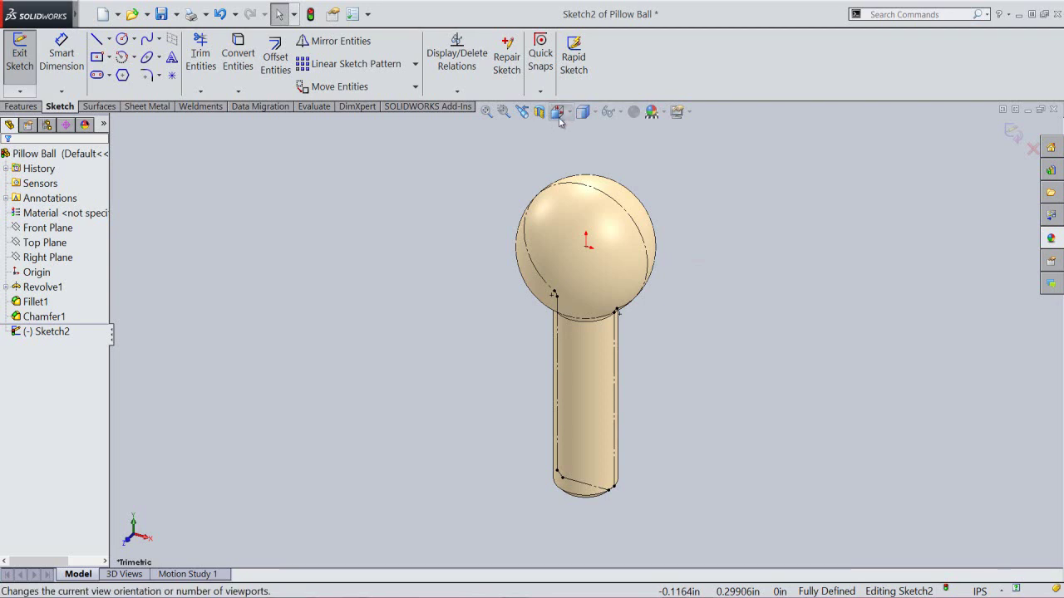
{"action": "left_click", "coordinate": [557, 112]}
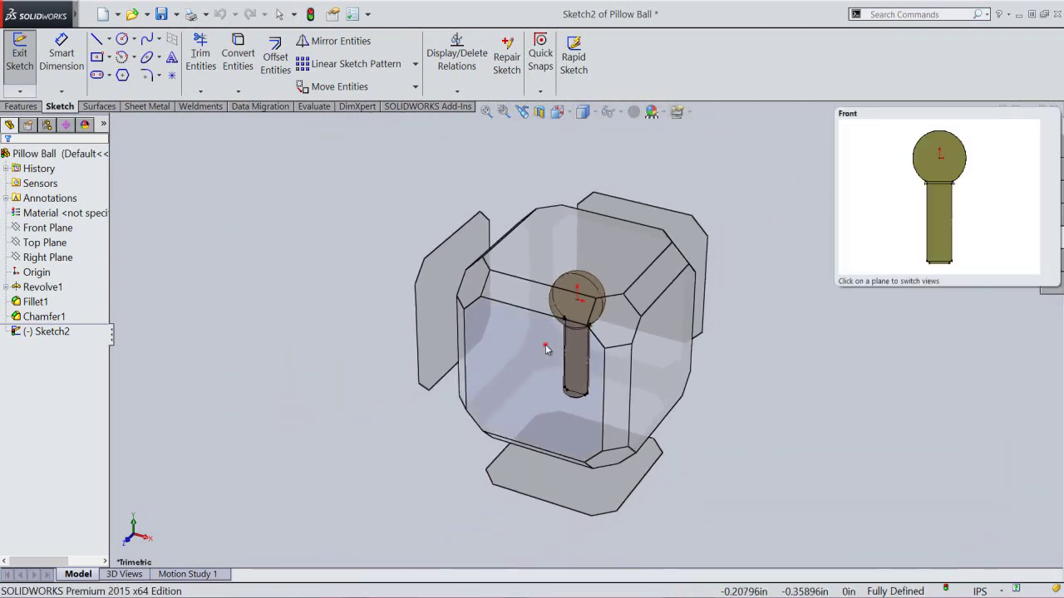
{"action": "left_click", "coordinate": [545, 344]}
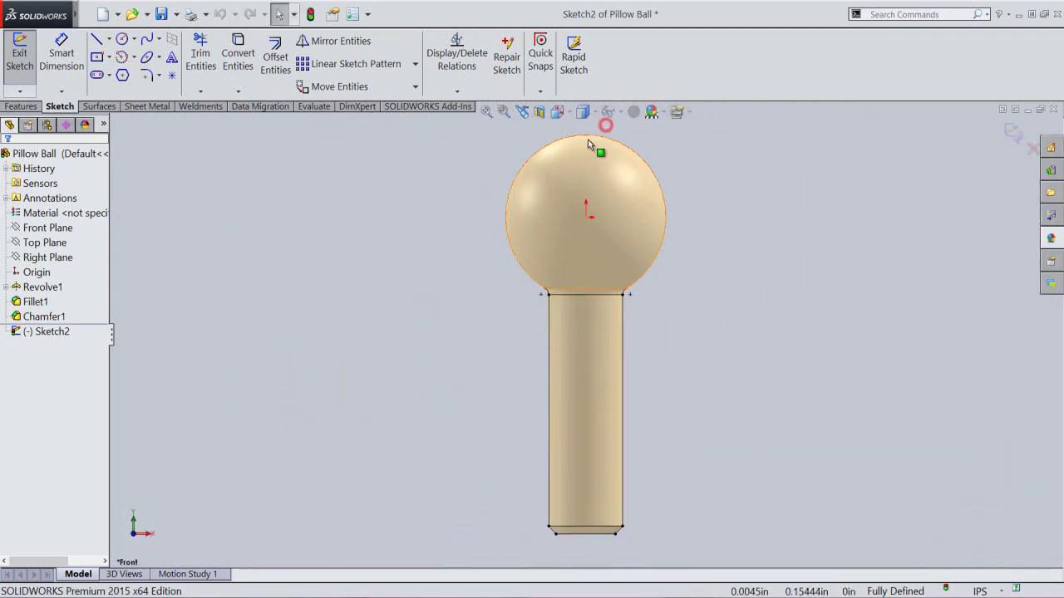
Draw a horizontal line across the top of the ball.
{"action": "left_click", "coordinate": [98, 39]}
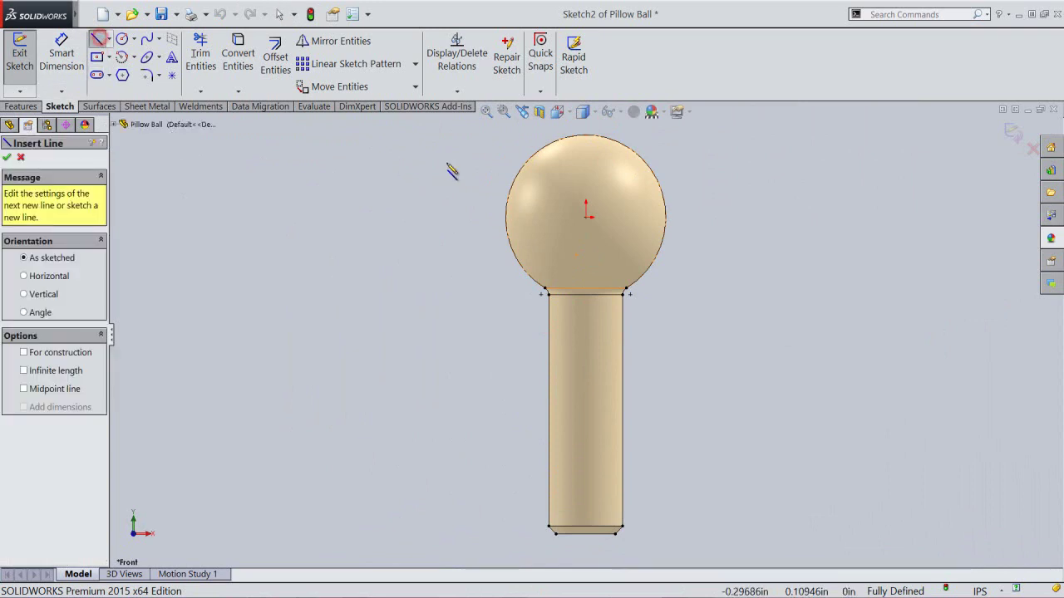
{"action": "left_click", "coordinate": [542, 151]}
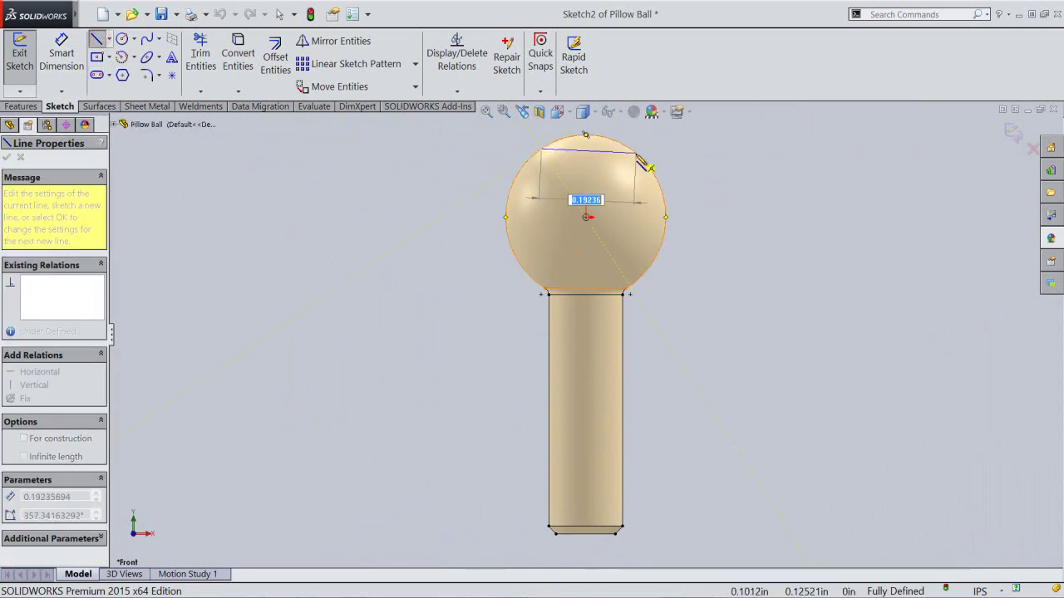
{"action": "left_click", "coordinate": [630, 150]}
{"action": "right_click", "coordinate": [708, 162]}
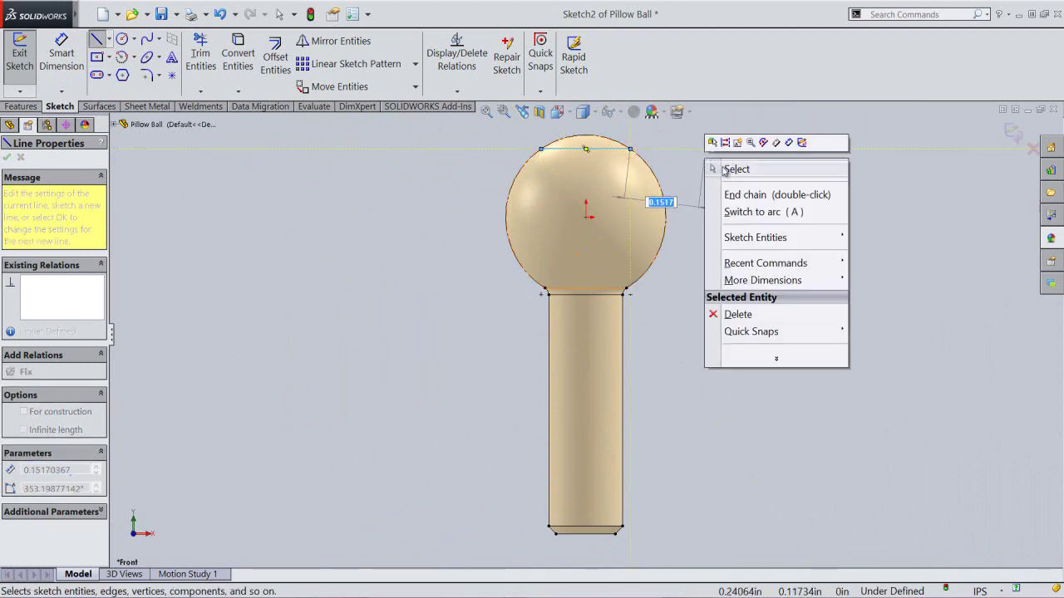
{"action": "left_click", "coordinate": [723, 169]}
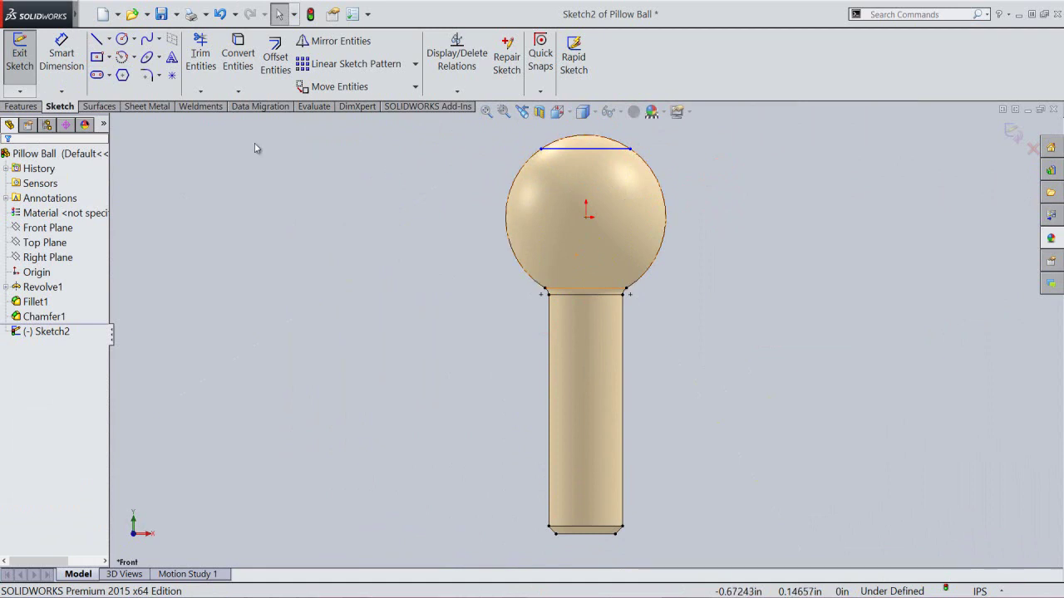
Dimension the top line's length to 0.1625 in.
{"action": "left_click", "coordinate": [68, 68]}
{"action": "left_click", "coordinate": [581, 151]}
{"action": "left_click", "coordinate": [594, 193]}
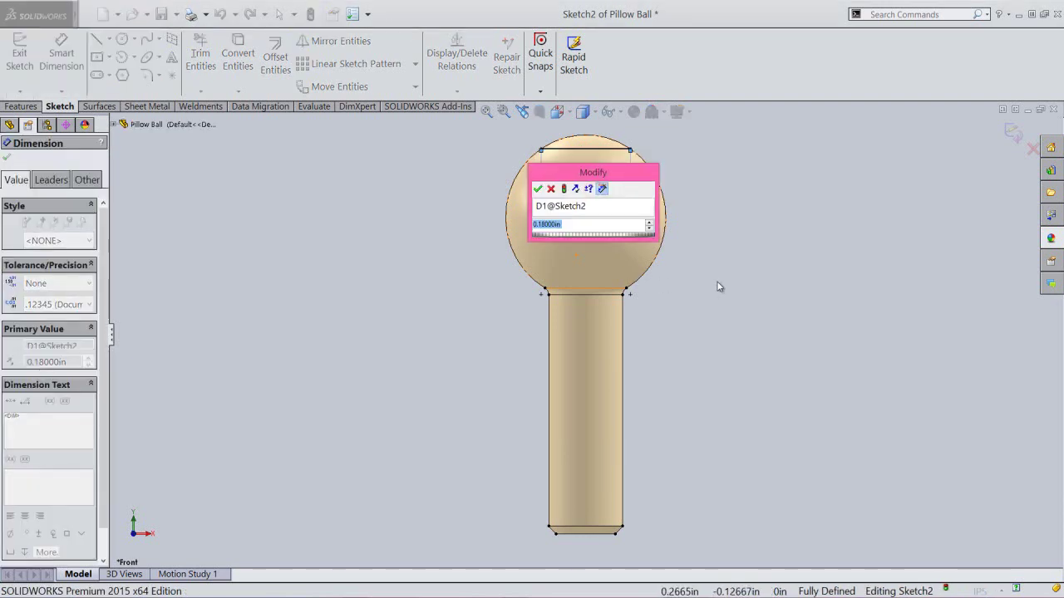
{"action": "type", "text": ".1"}
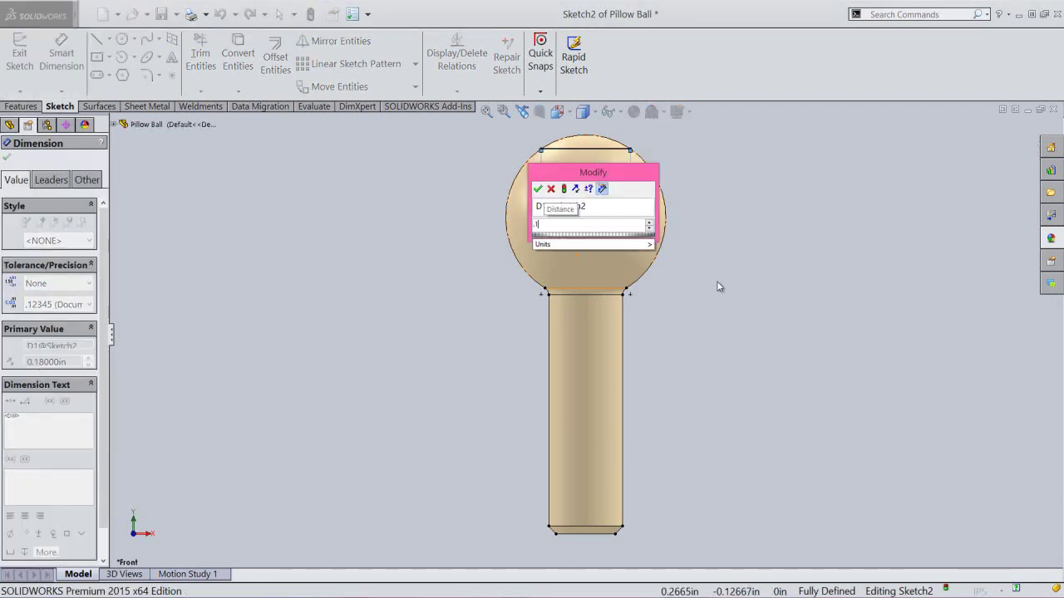
{"action": "type", "text": "8"}
{"action": "key", "text": "Return"}
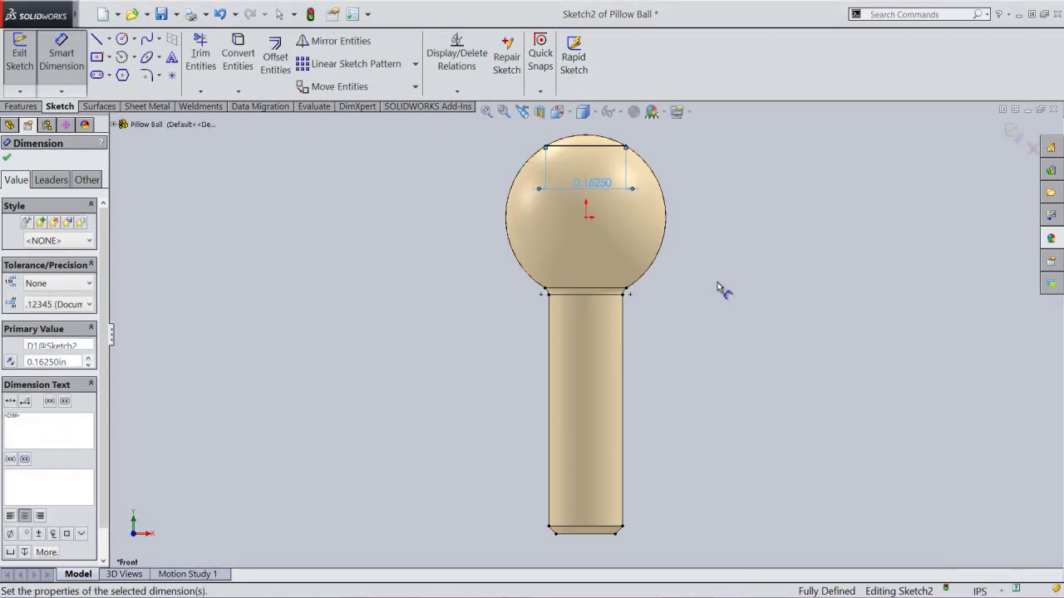
{"action": "right_click", "coordinate": [717, 281]}
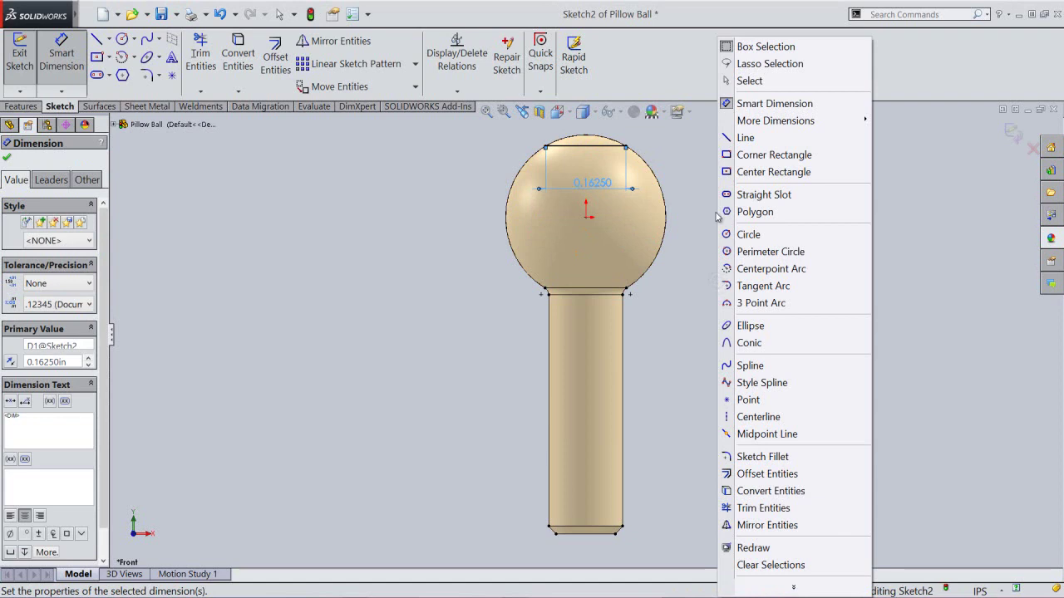
{"action": "left_click", "coordinate": [746, 82]}
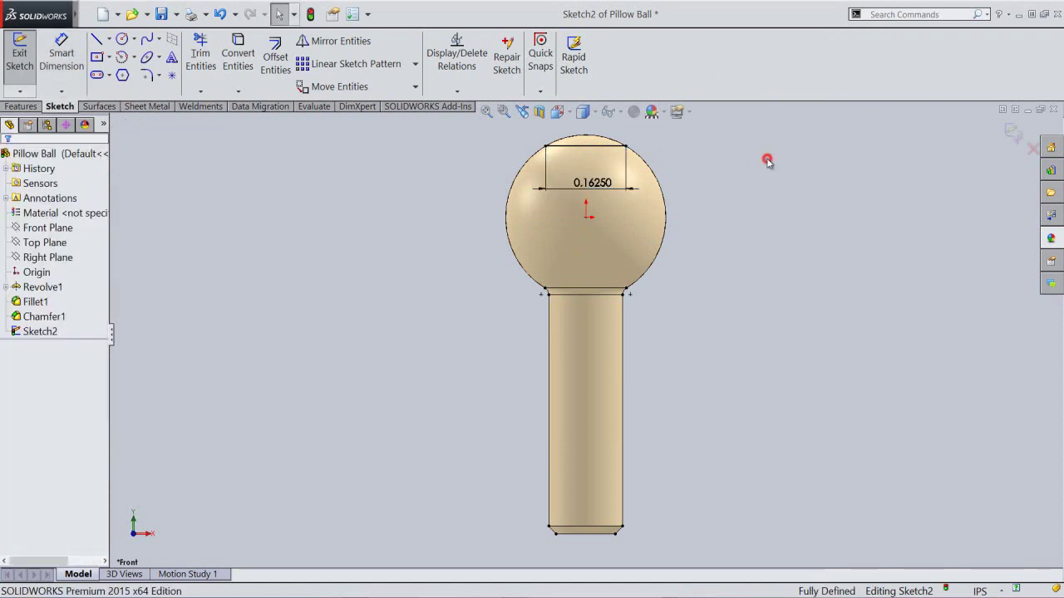
Exit Sketch2 and return to the previous 3D view.
{"action": "left_click", "coordinate": [1012, 133]}
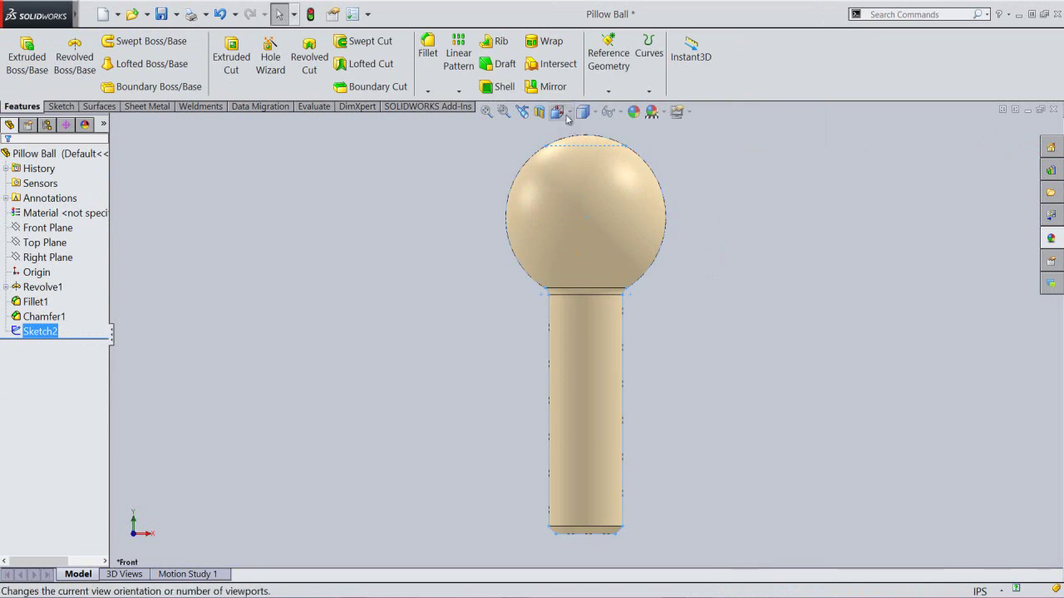
{"action": "left_click", "coordinate": [522, 111]}
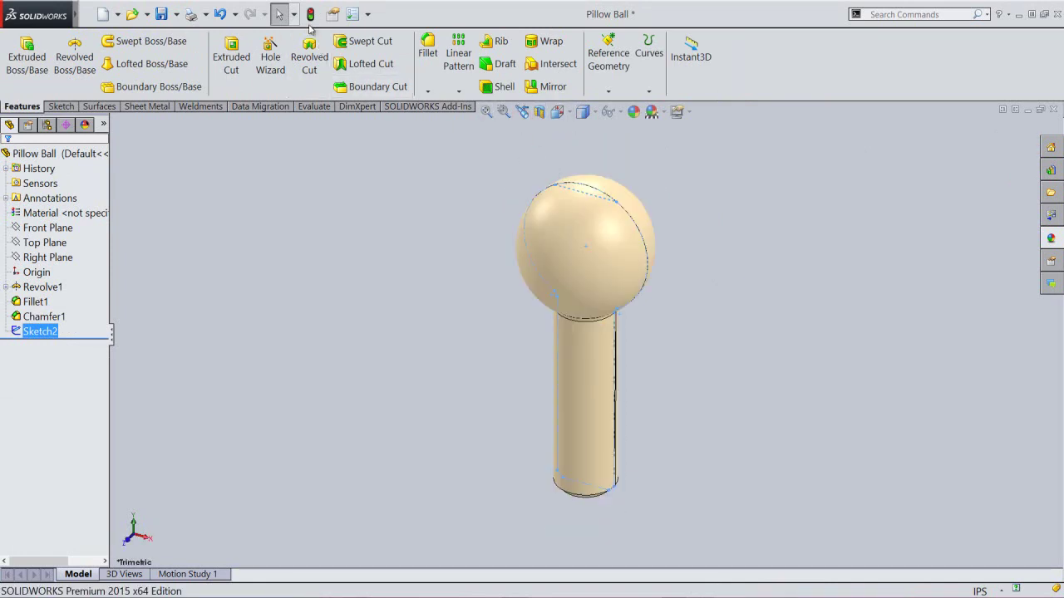
{"action": "left_click", "coordinate": [309, 14]}
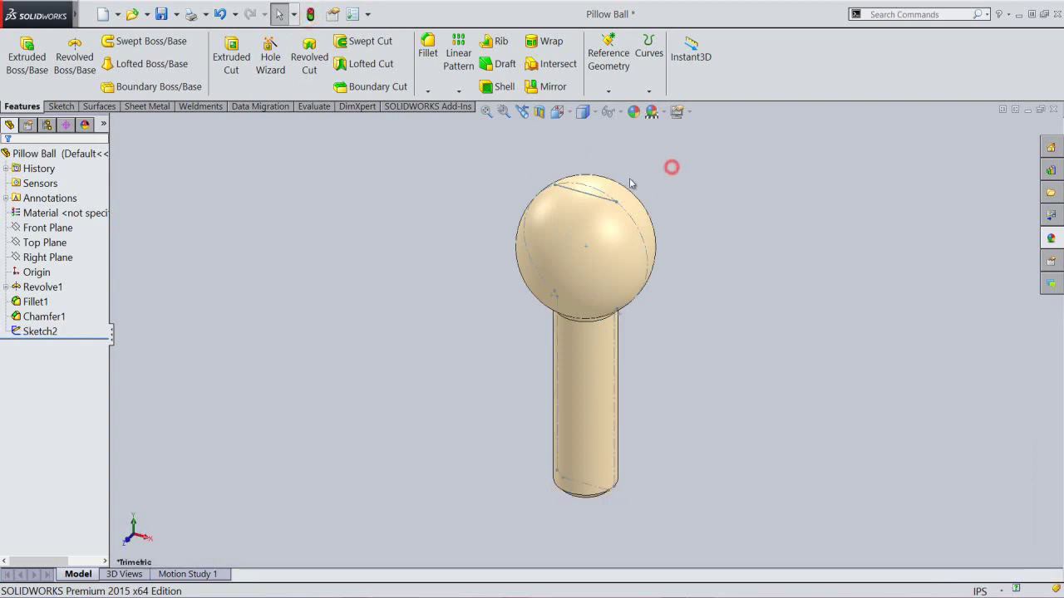
{"action": "scroll", "coordinate": [636, 178], "scroll_direction": "down", "scroll_amount": 1}
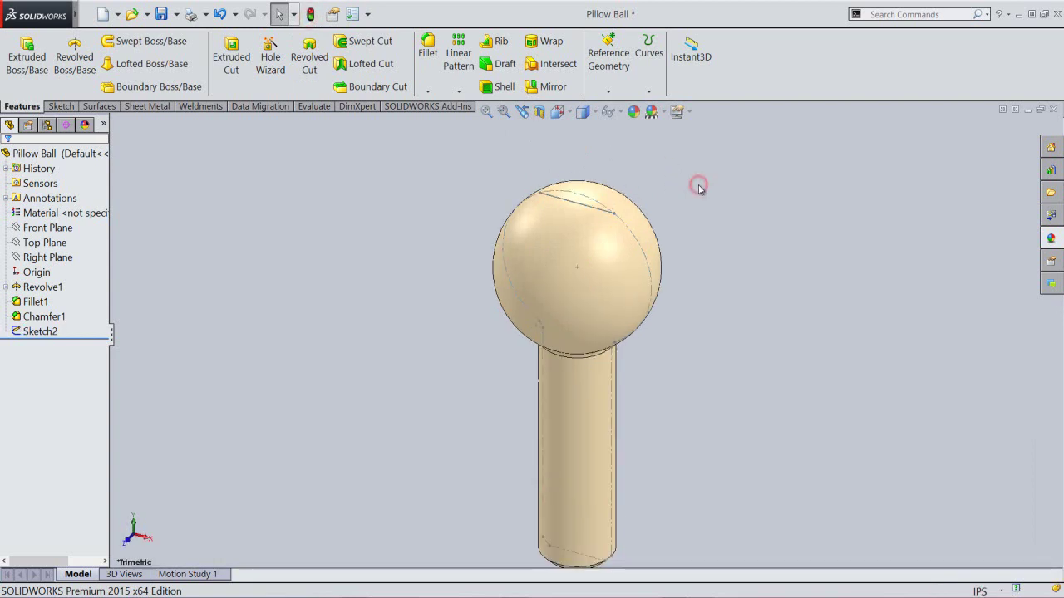
{"action": "left_click", "coordinate": [735, 230]}
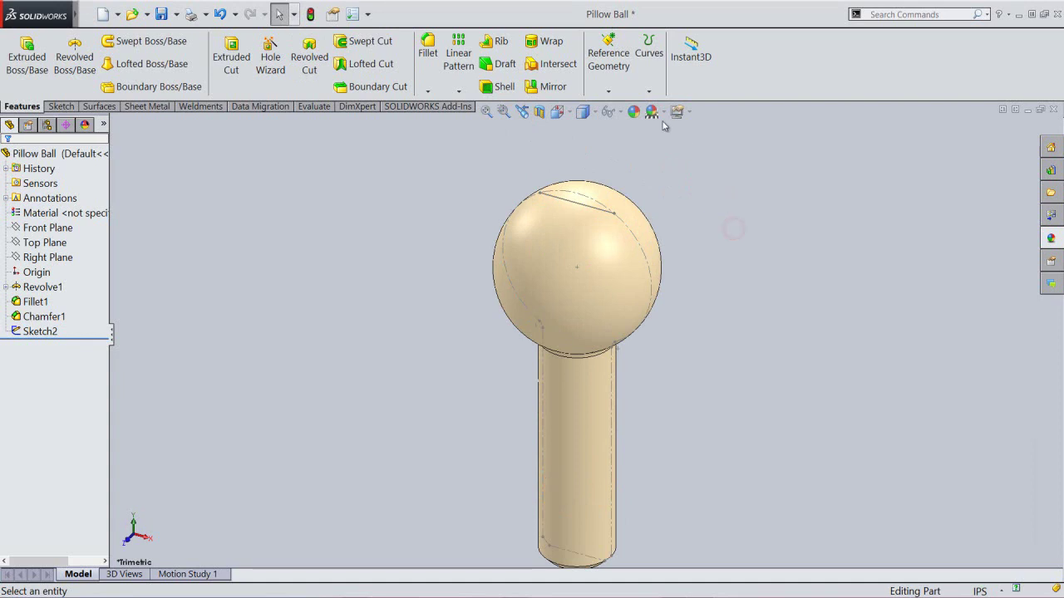
Create Plane1 through the top line's endpoint, parallel to Top Plane.
{"action": "left_click", "coordinate": [609, 92]}
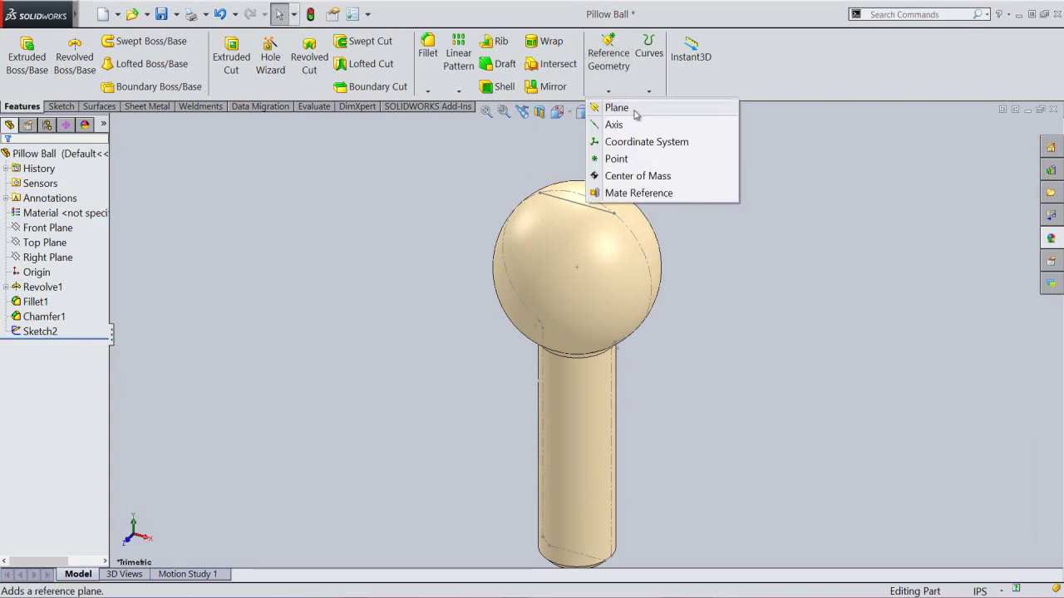
{"action": "left_click", "coordinate": [635, 108]}
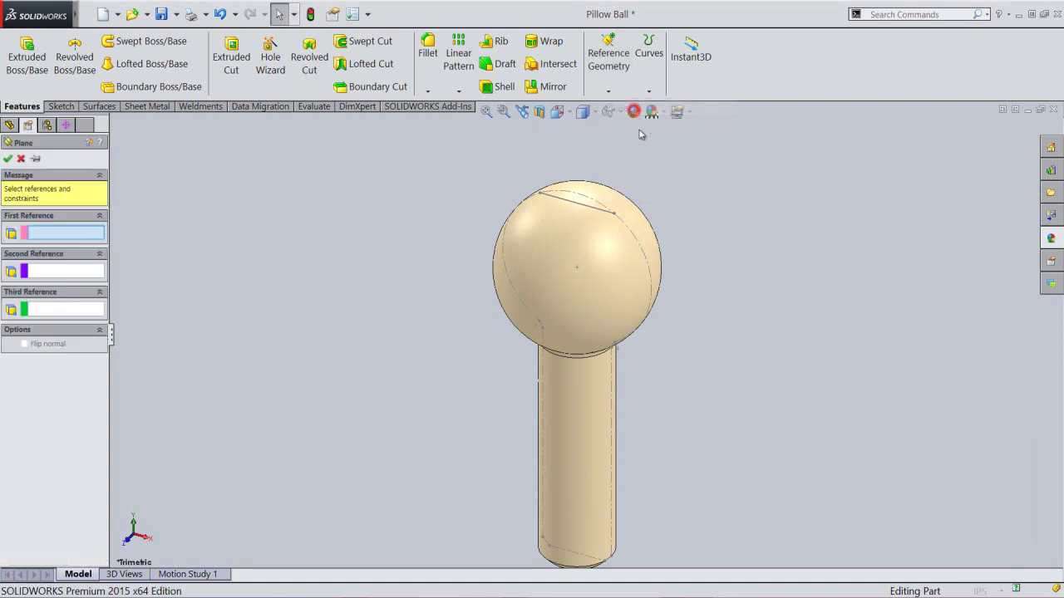
{"action": "left_click", "coordinate": [613, 215]}
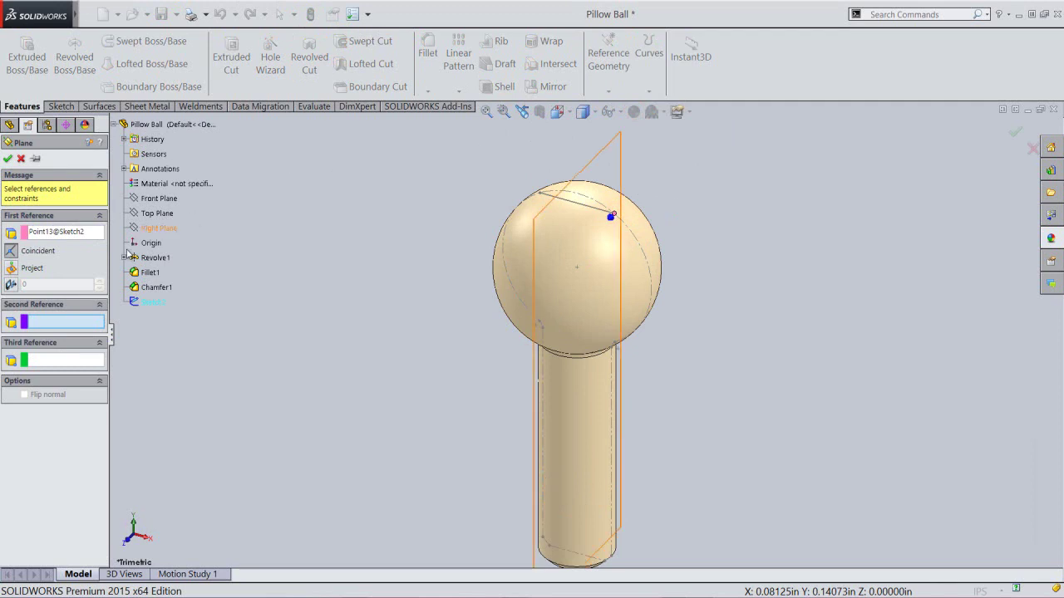
{"action": "left_click", "coordinate": [57, 322]}
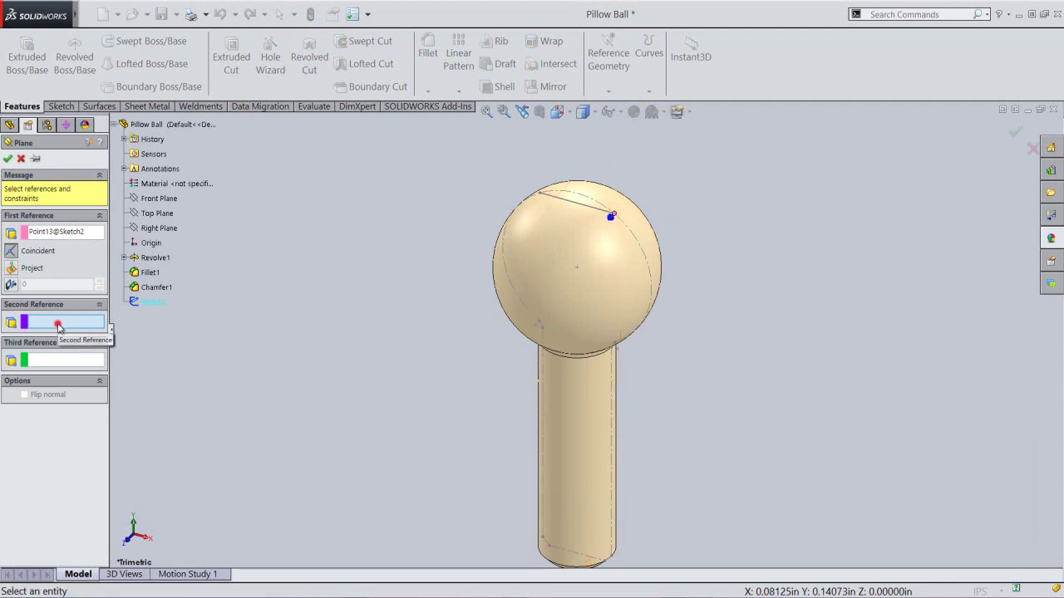
{"action": "left_click", "coordinate": [160, 216]}
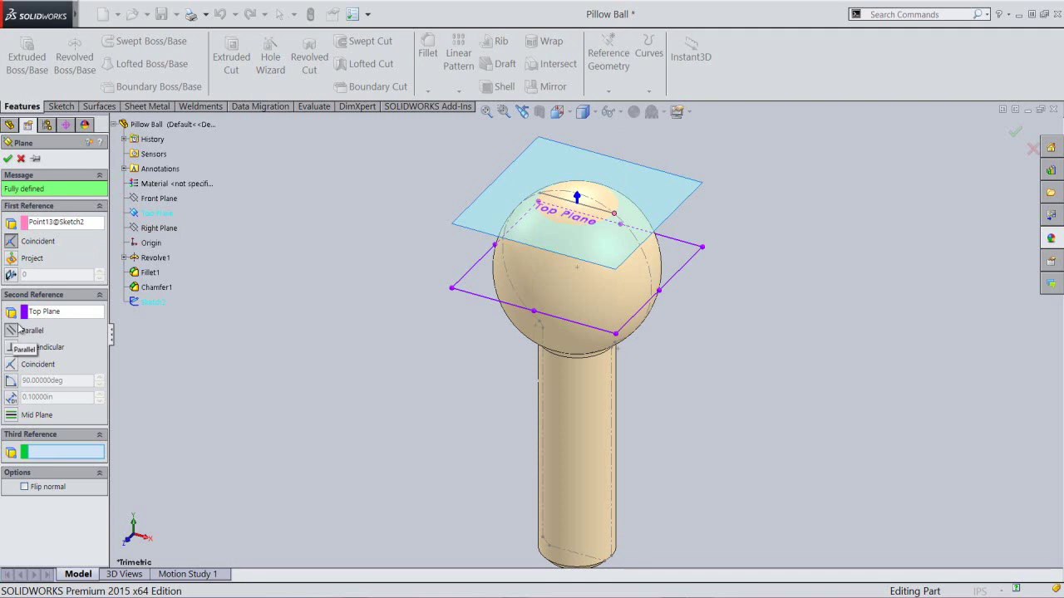
{"action": "left_click", "coordinate": [7, 160]}
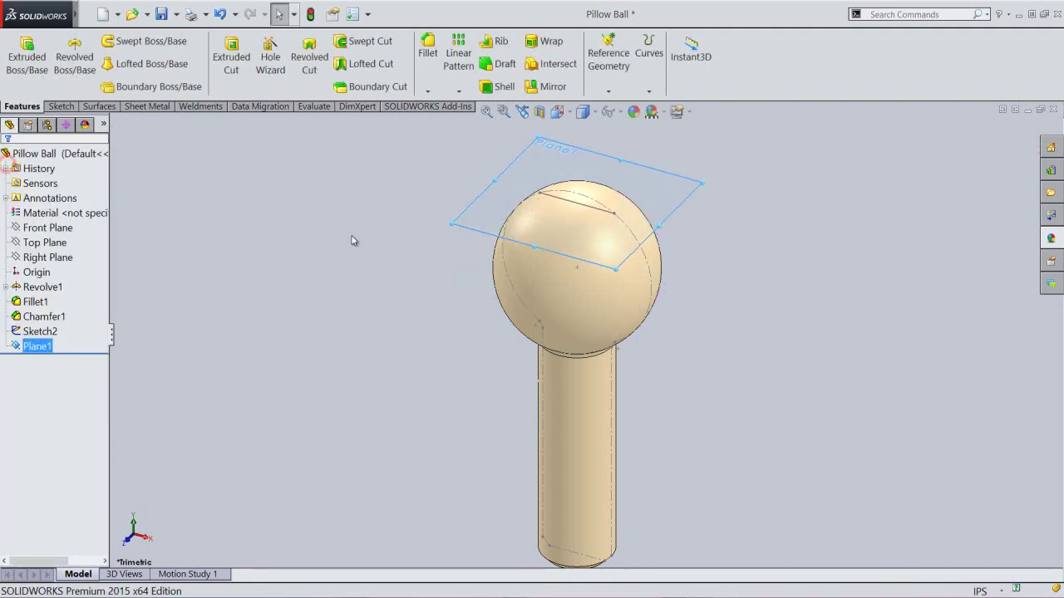
{"action": "left_click", "coordinate": [352, 239]}
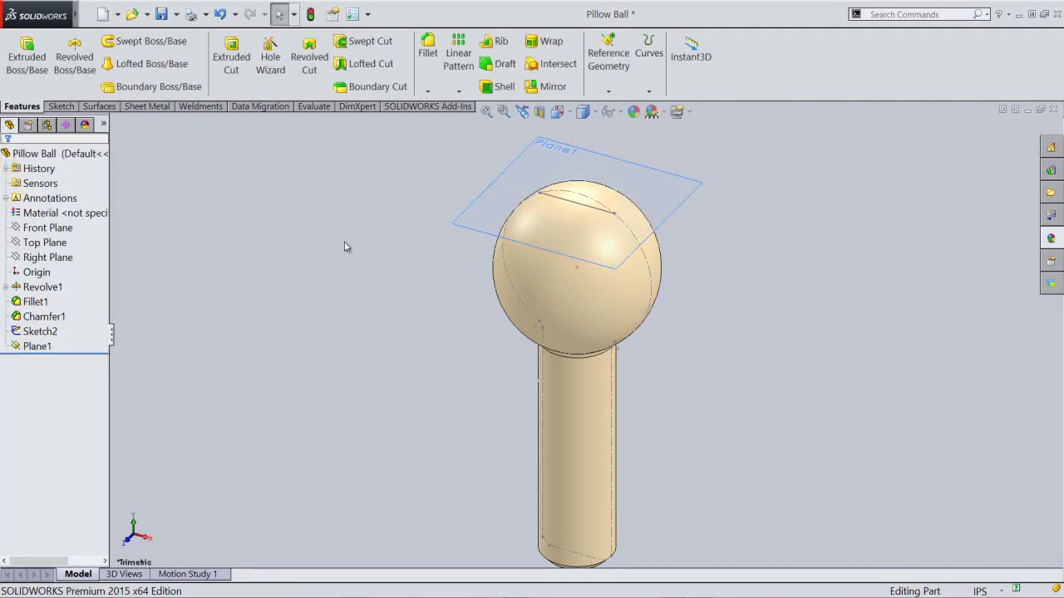
Hide Sketch2 and view the part from the Front.
{"action": "right_click", "coordinate": [43, 332]}
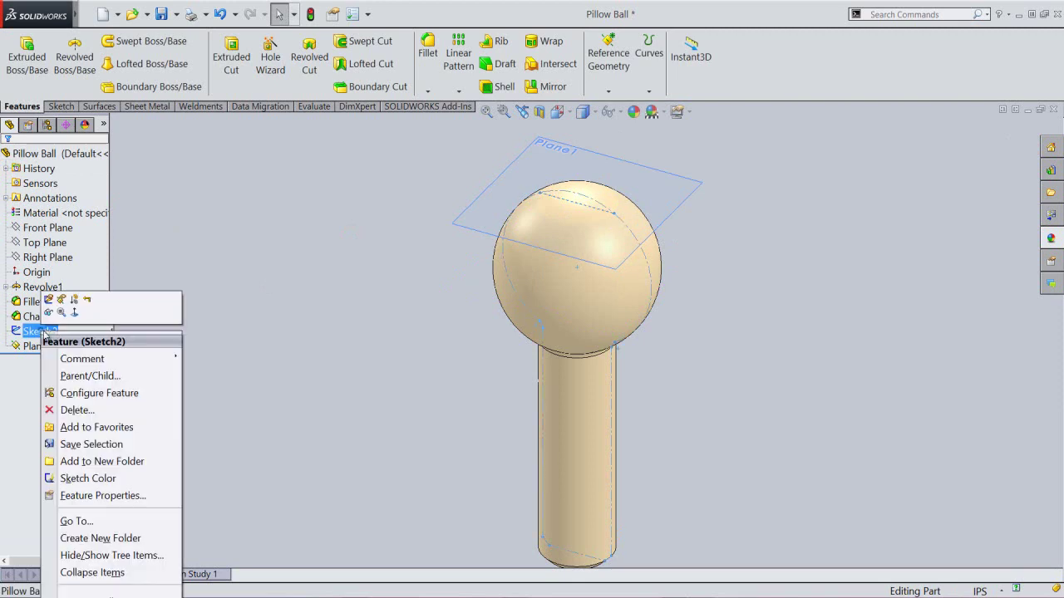
{"action": "left_click", "coordinate": [48, 313]}
{"action": "left_click", "coordinate": [305, 265]}
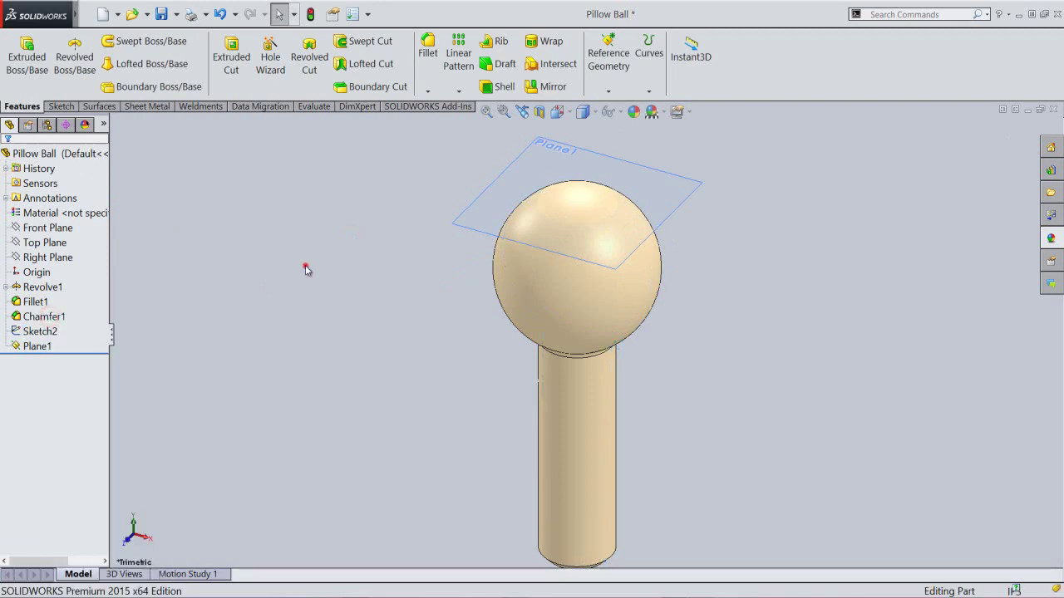
{"action": "left_click", "coordinate": [556, 111]}
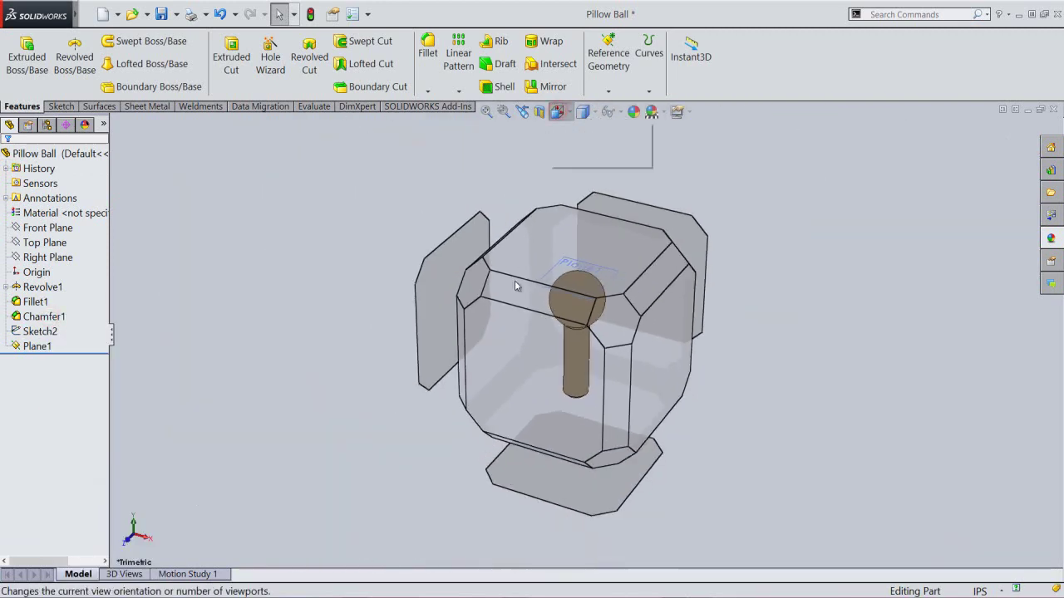
{"action": "left_click", "coordinate": [517, 326]}
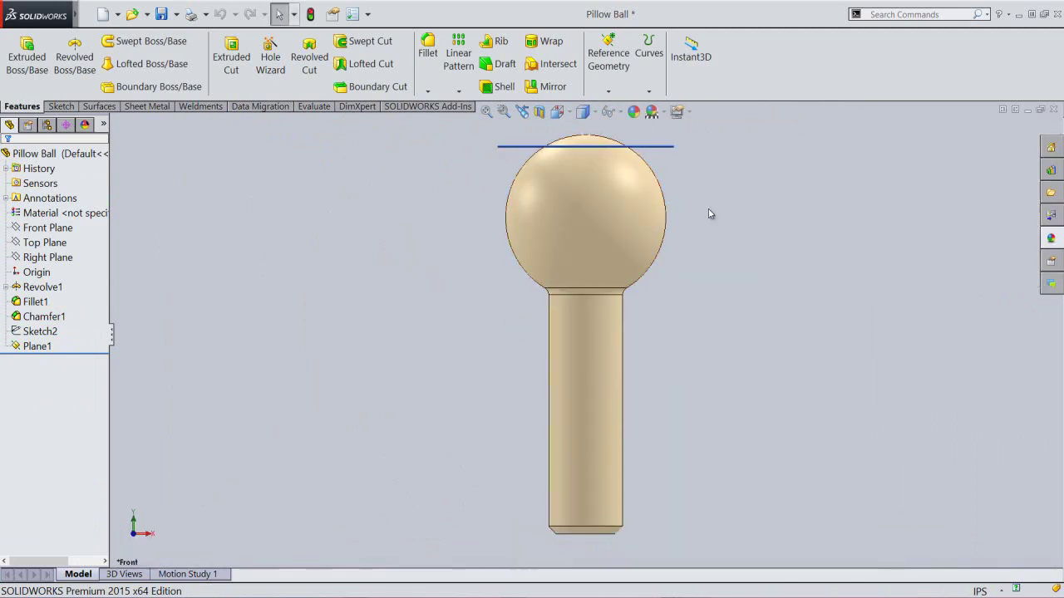
Split the part at Plane1 with Cut Part, consuming the top cap body.
{"action": "left_click", "coordinate": [280, 161]}
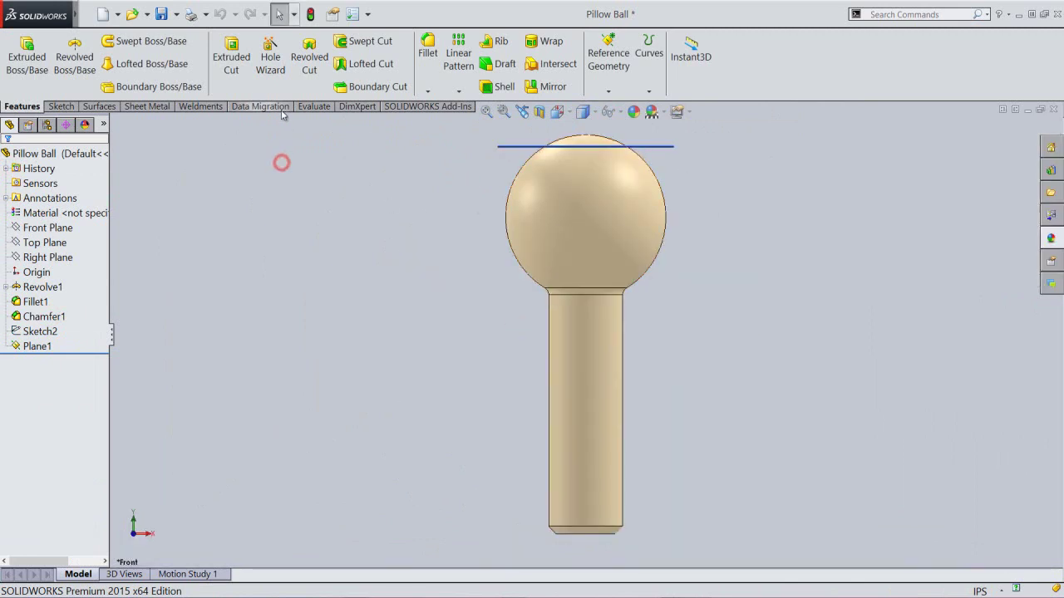
{"action": "left_click", "coordinate": [280, 108]}
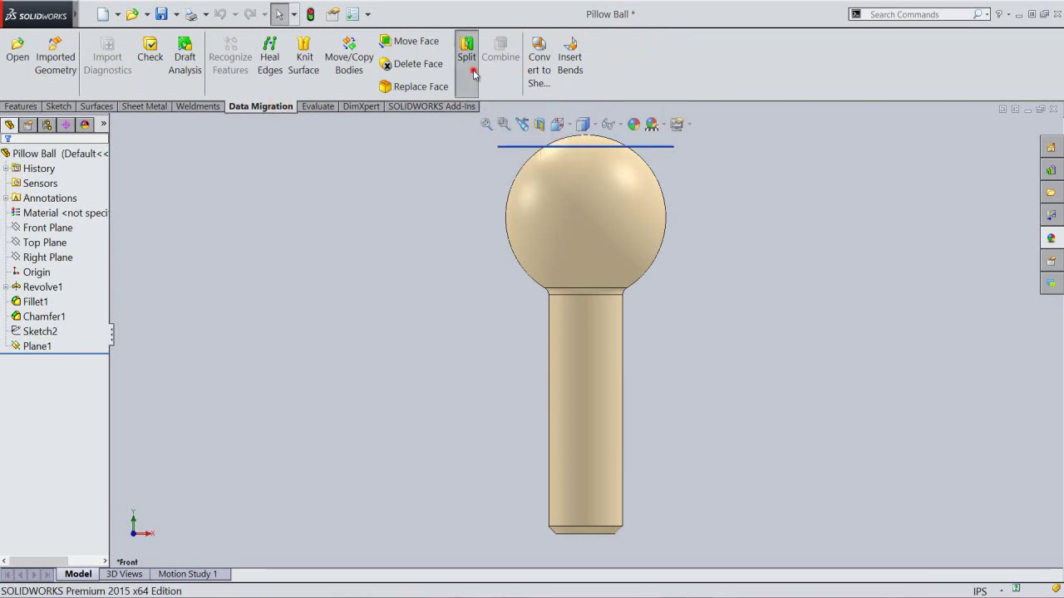
{"action": "left_click", "coordinate": [472, 73]}
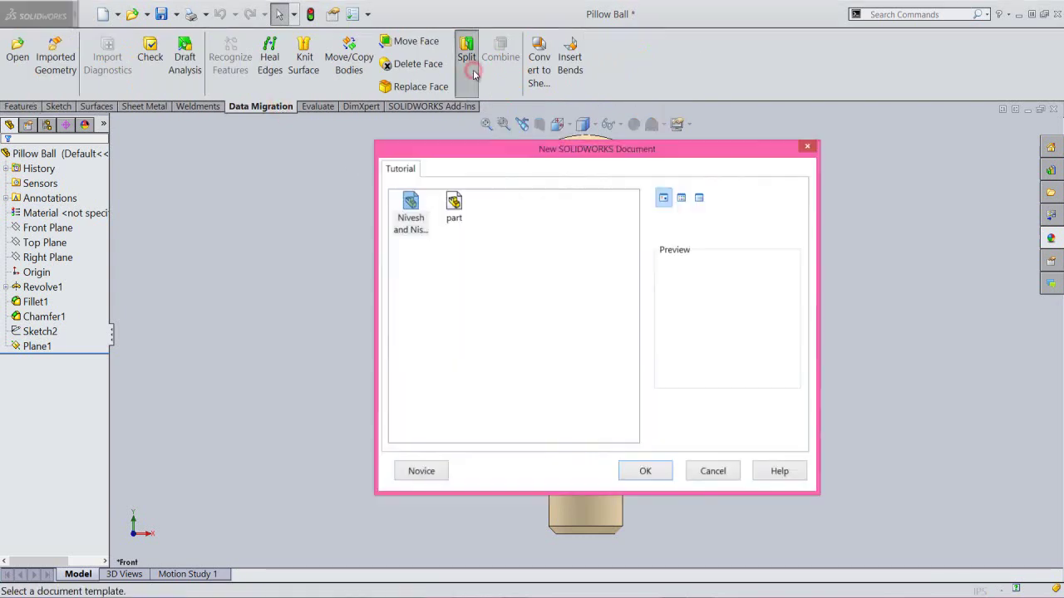
{"action": "left_click", "coordinate": [710, 471]}
{"action": "left_click", "coordinate": [713, 470]}
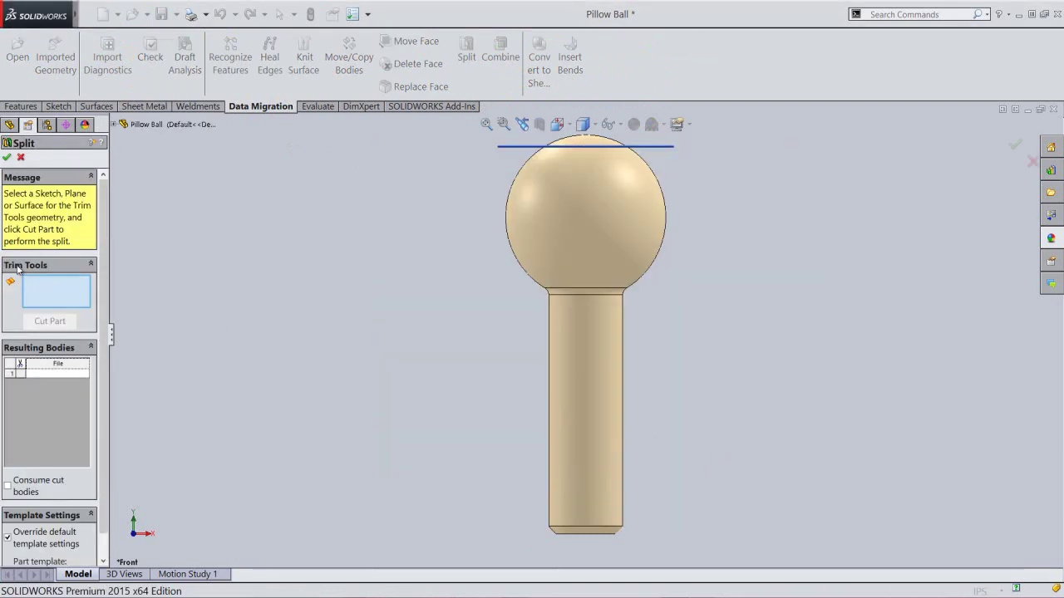
{"action": "left_click", "coordinate": [39, 289]}
{"action": "left_click", "coordinate": [507, 150]}
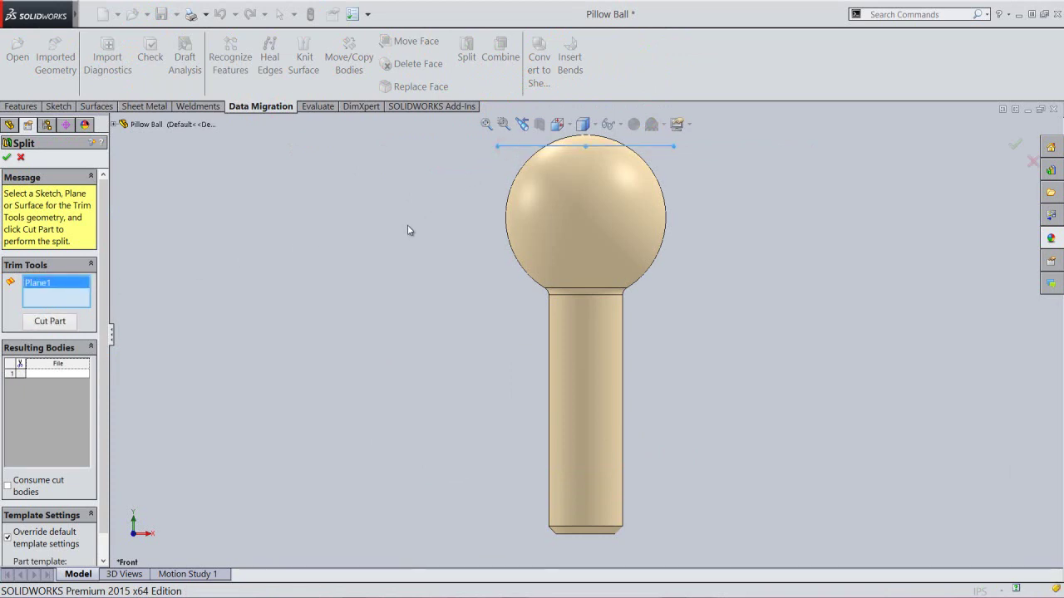
{"action": "left_click", "coordinate": [52, 321]}
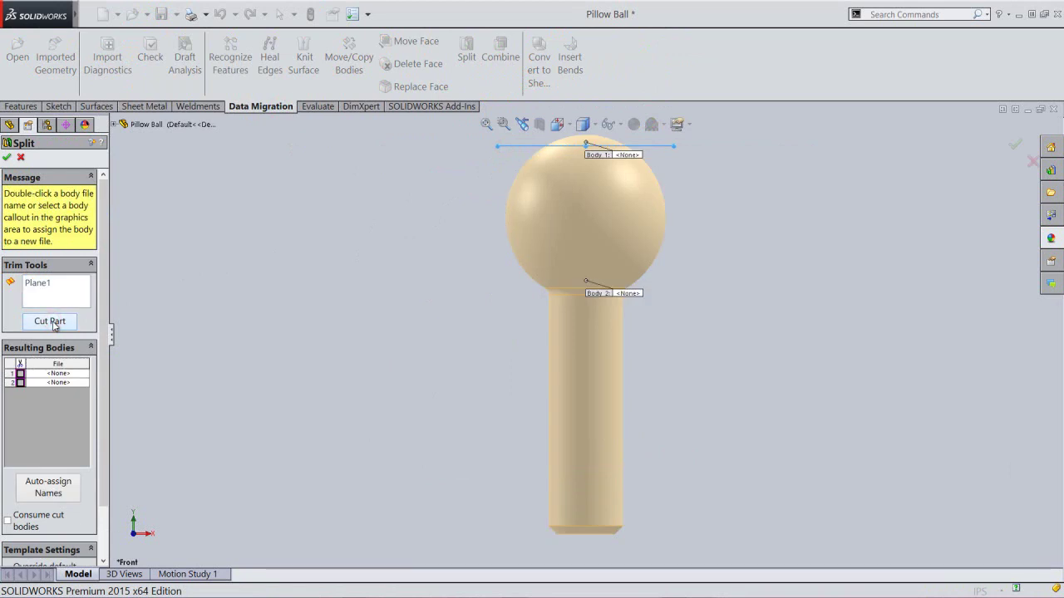
{"action": "left_click", "coordinate": [7, 522]}
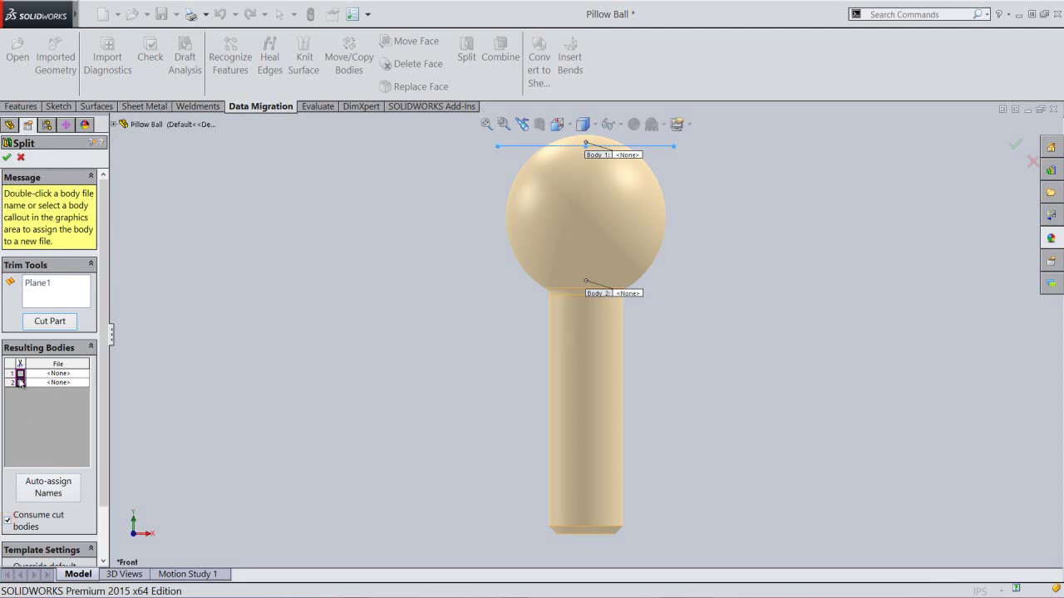
{"action": "left_click", "coordinate": [21, 374]}
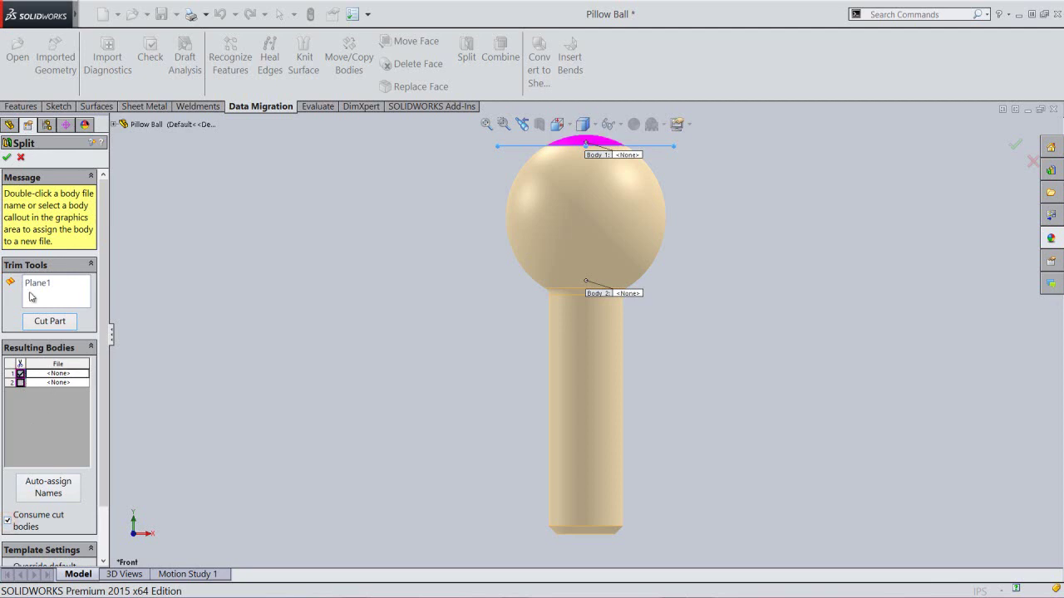
{"action": "left_click", "coordinate": [8, 158]}
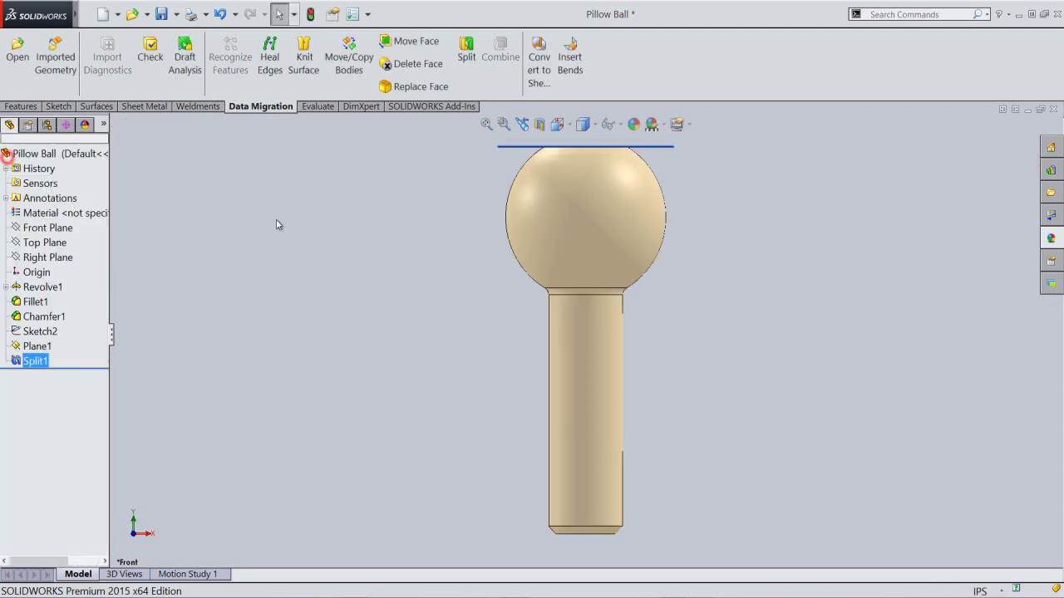
Switch to Isometric view and hide Plane1.
{"action": "left_click", "coordinate": [297, 258]}
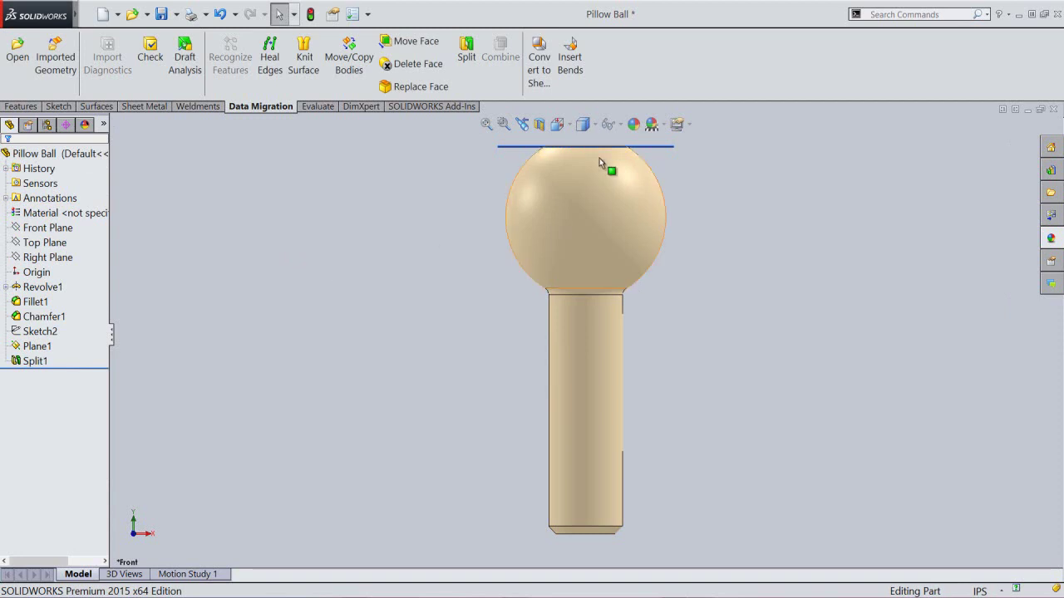
{"action": "left_click", "coordinate": [571, 127]}
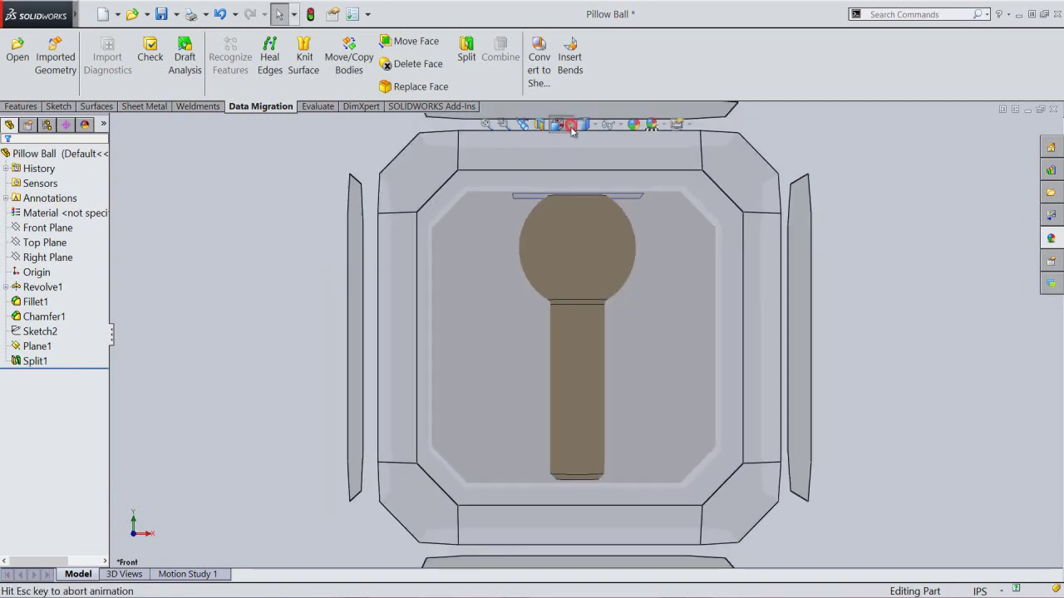
{"action": "left_click", "coordinate": [678, 230]}
{"action": "left_click", "coordinate": [778, 226]}
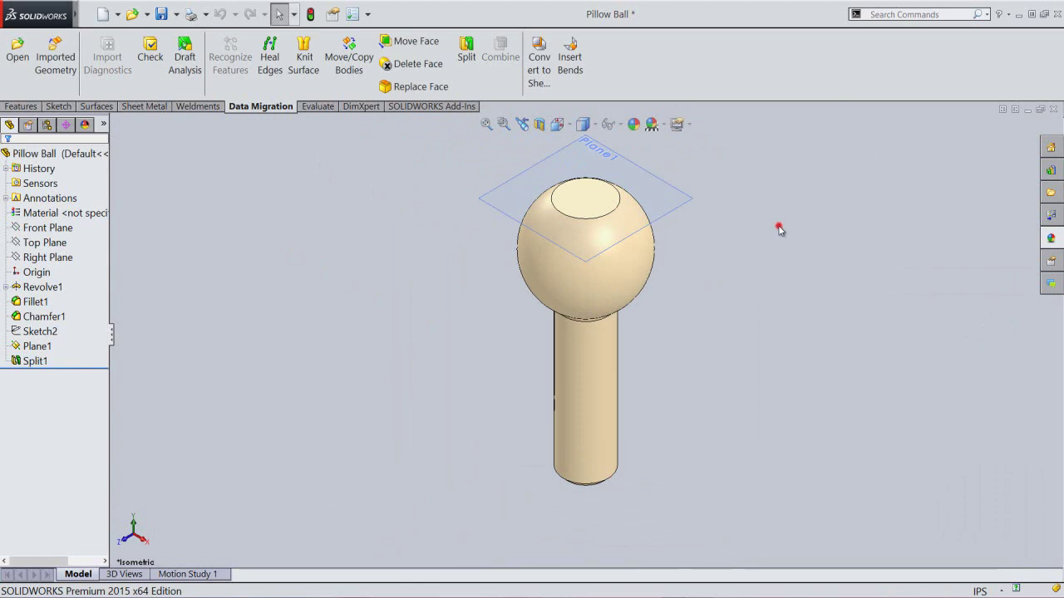
{"action": "left_click", "coordinate": [675, 182]}
{"action": "right_click", "coordinate": [673, 198]}
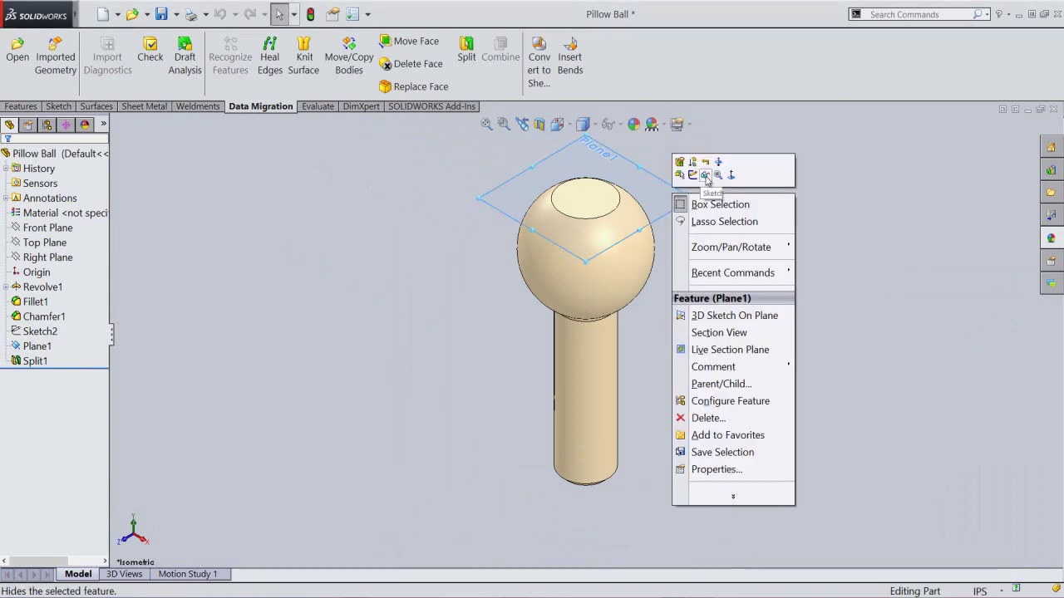
{"action": "left_click", "coordinate": [704, 179]}
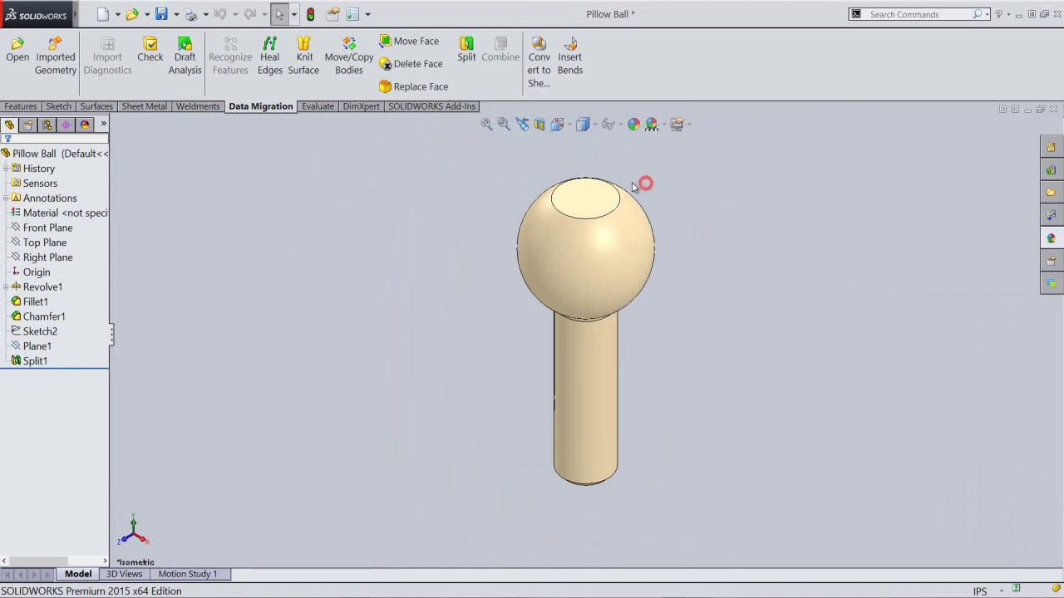
Start a fillet on the flat top's circular edge.
{"action": "scroll", "coordinate": [626, 183], "scroll_direction": "down", "scroll_amount": 3}
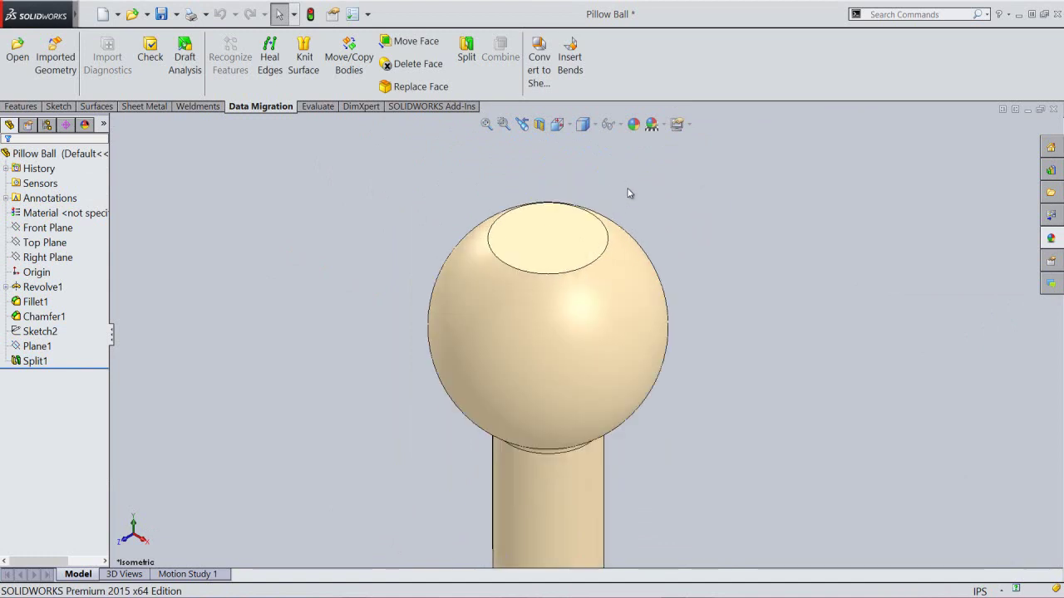
{"action": "left_click", "coordinate": [605, 234]}
{"action": "left_click", "coordinate": [684, 200]}
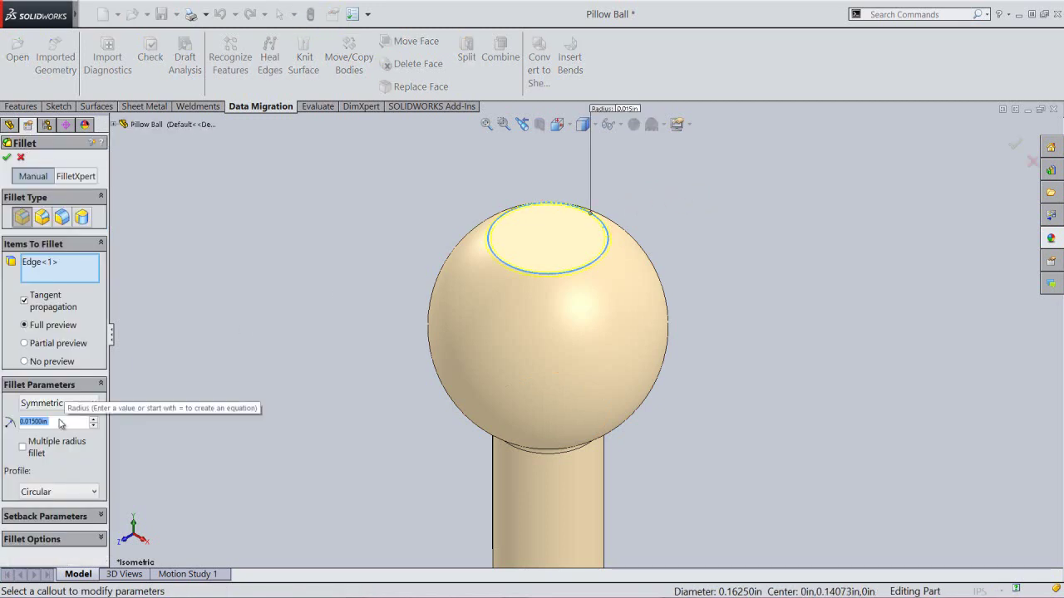
Set the top-edge fillet radius to 0.032 in and accept it as Fillet2.
{"action": "type", "text": ".032"}
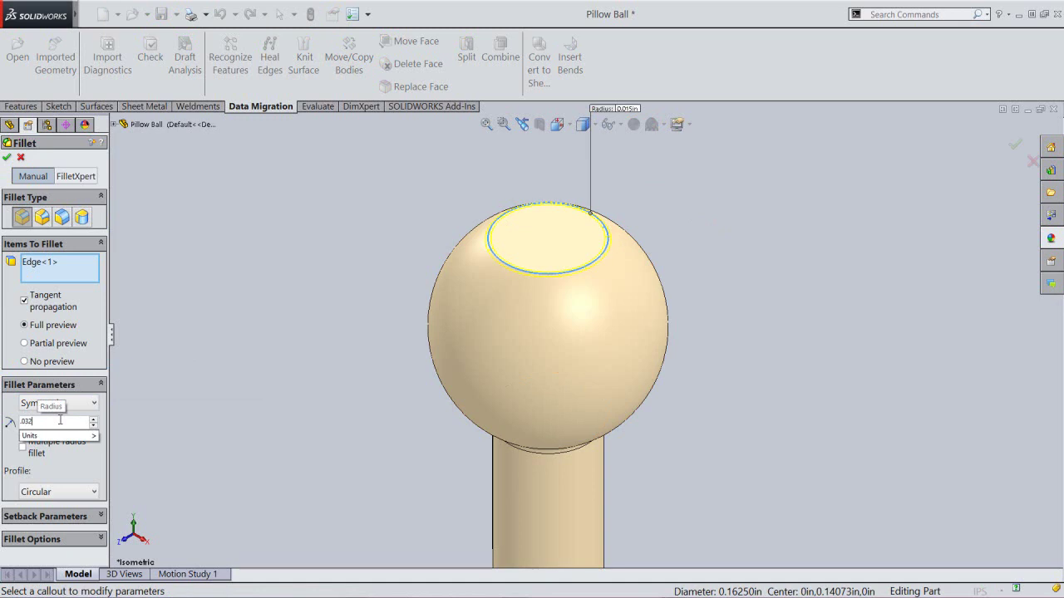
{"action": "key", "text": "Return"}
{"action": "right_click", "coordinate": [218, 247]}
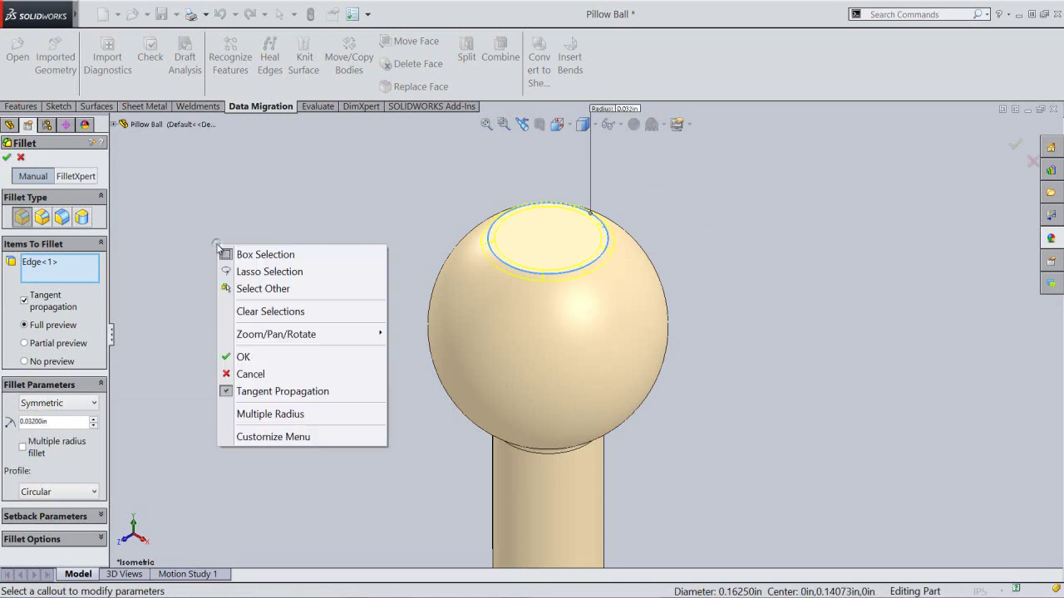
{"action": "left_click", "coordinate": [258, 359]}
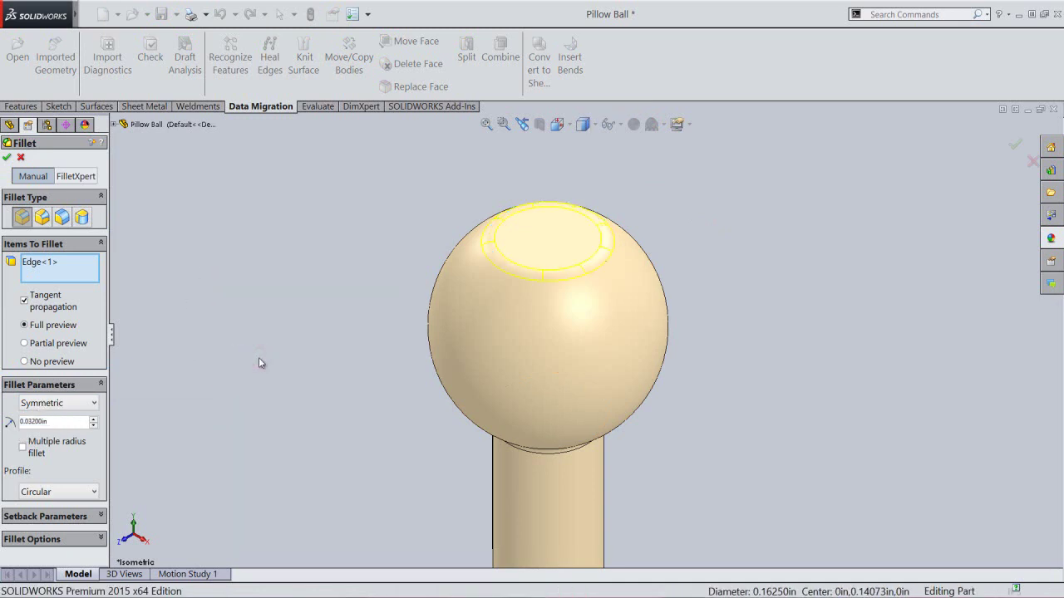
Sketch a six-sided polygon centred on the origin on the flat top, one side horizontal.
{"action": "left_click", "coordinate": [528, 239]}
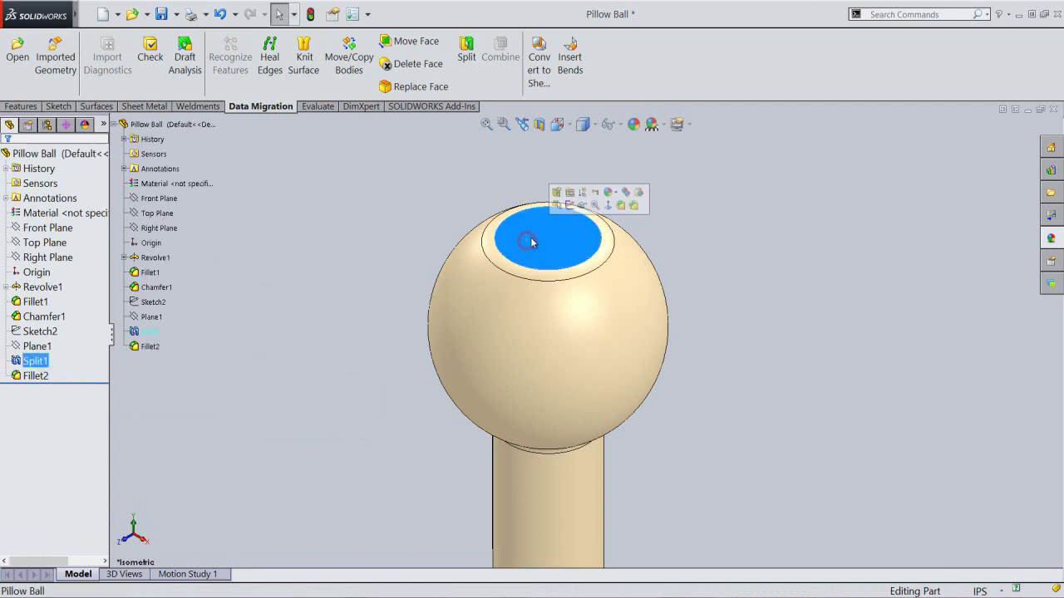
{"action": "left_click", "coordinate": [569, 206]}
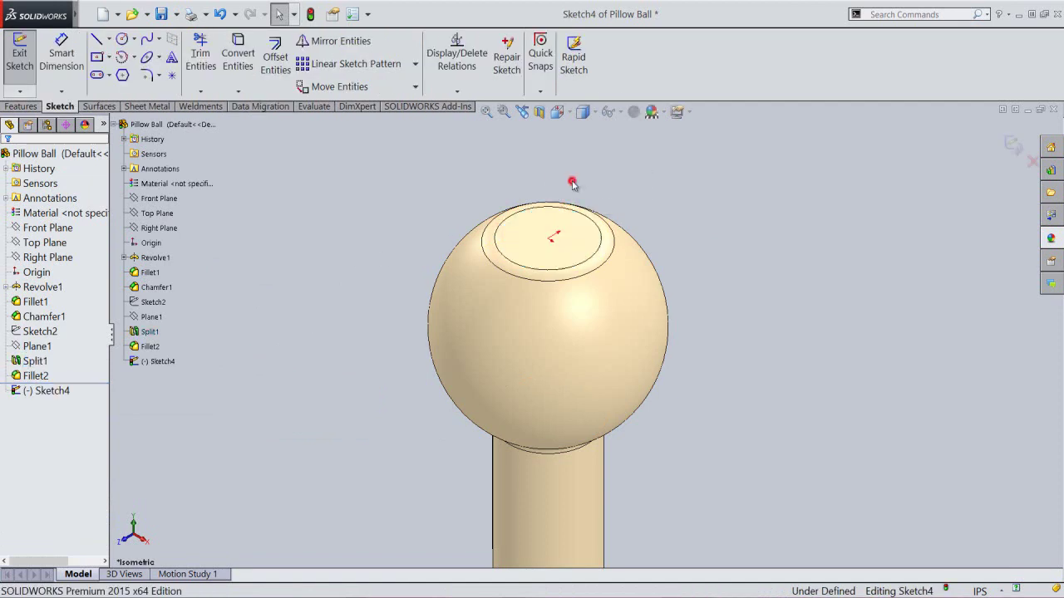
{"action": "left_click", "coordinate": [121, 76]}
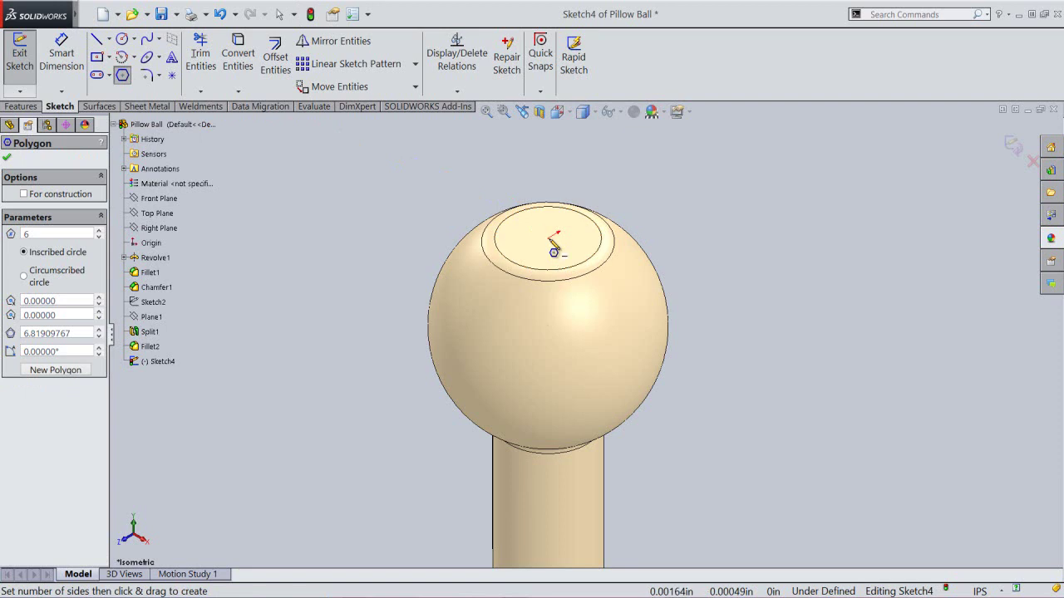
{"action": "left_click_drag", "start_coordinate": [552, 239], "coordinate": [637, 226]}
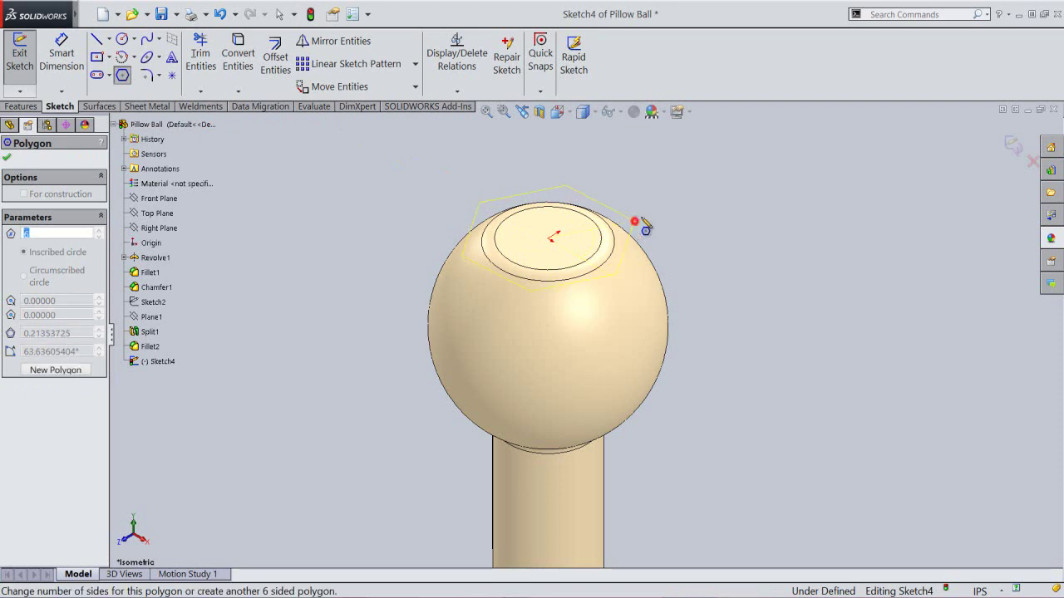
{"action": "right_click", "coordinate": [691, 204]}
{"action": "left_click", "coordinate": [708, 206]}
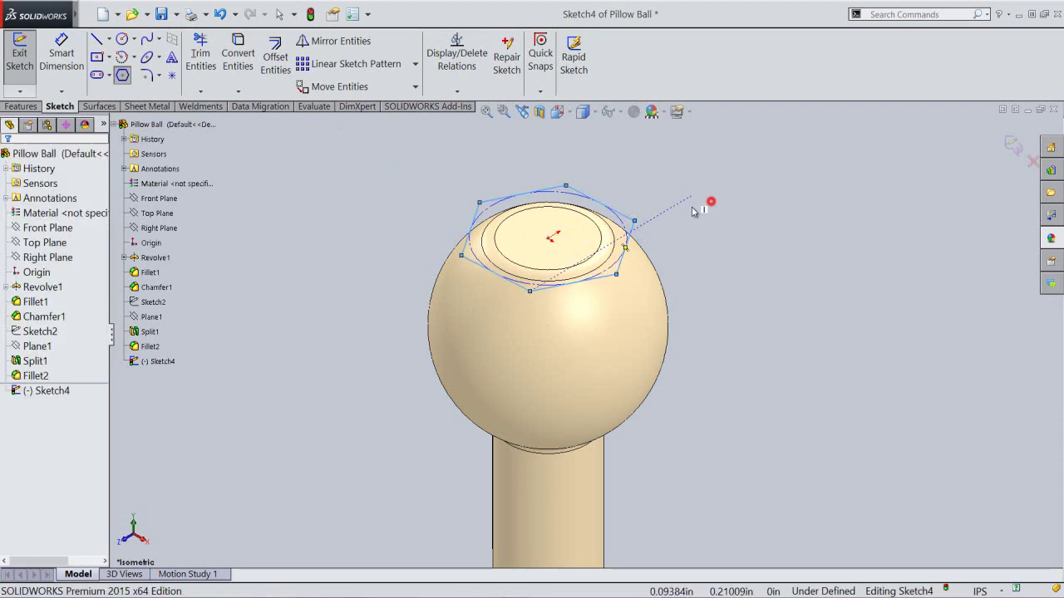
{"action": "left_click", "coordinate": [630, 223]}
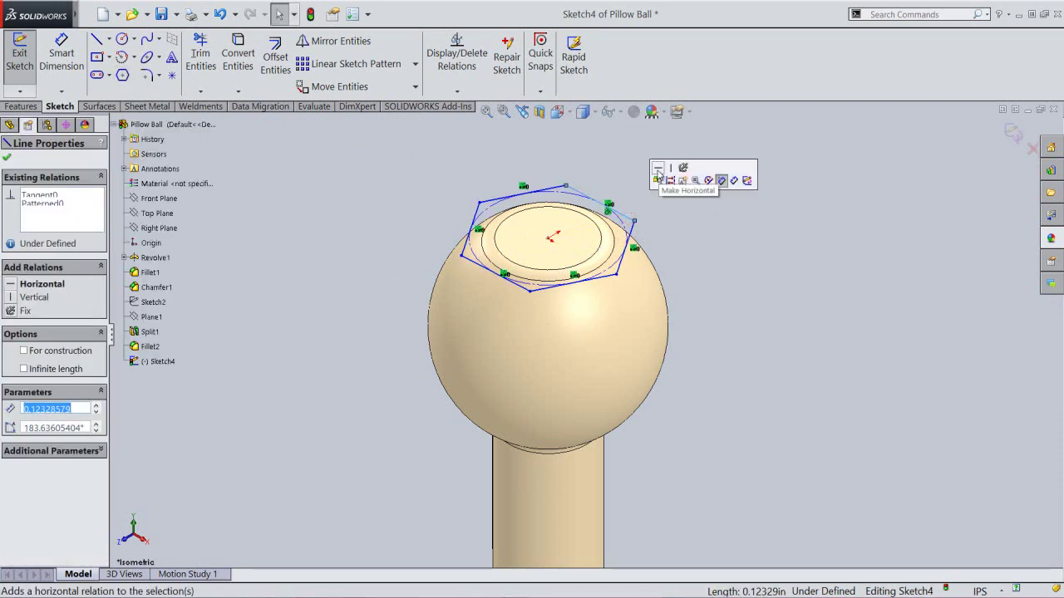
{"action": "left_click", "coordinate": [657, 170]}
{"action": "left_click", "coordinate": [655, 175]}
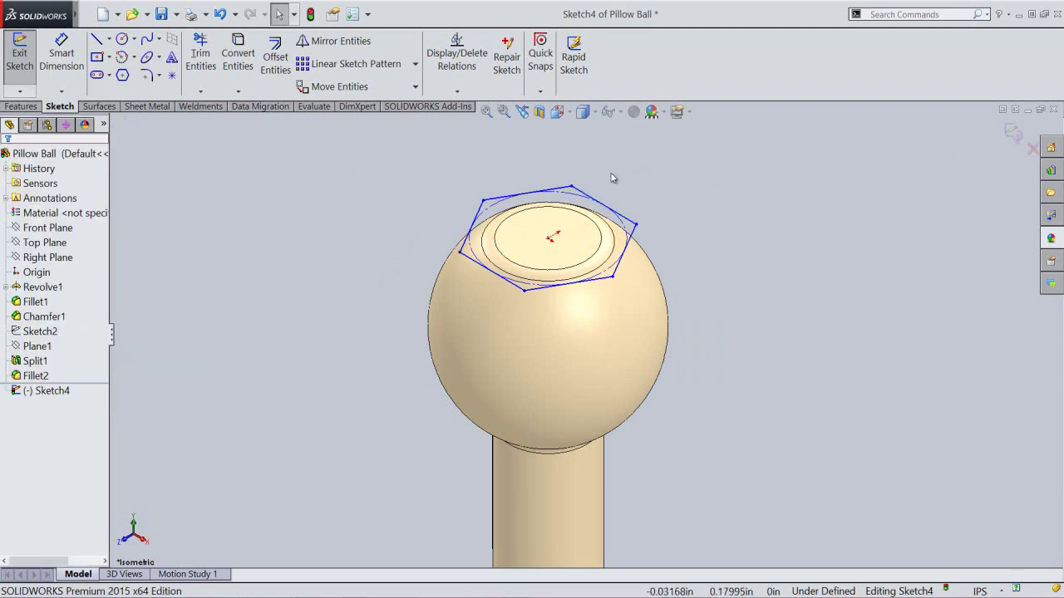
Dimension the hexagon 3/32 in (0.09375) across flats and exit the sketch.
{"action": "left_click", "coordinate": [67, 58]}
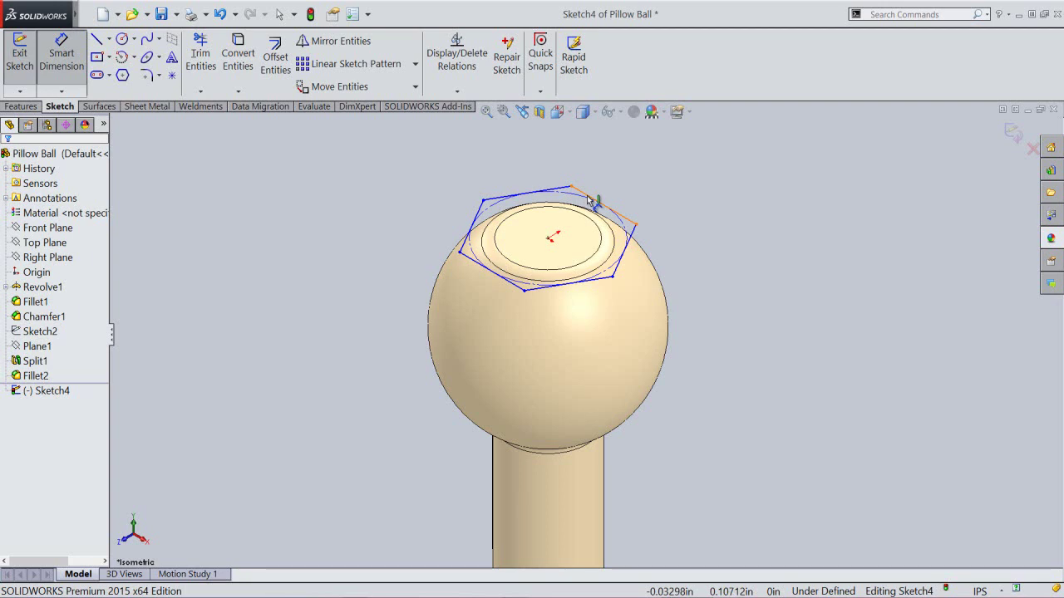
{"action": "left_click", "coordinate": [587, 196]}
{"action": "left_click", "coordinate": [490, 272]}
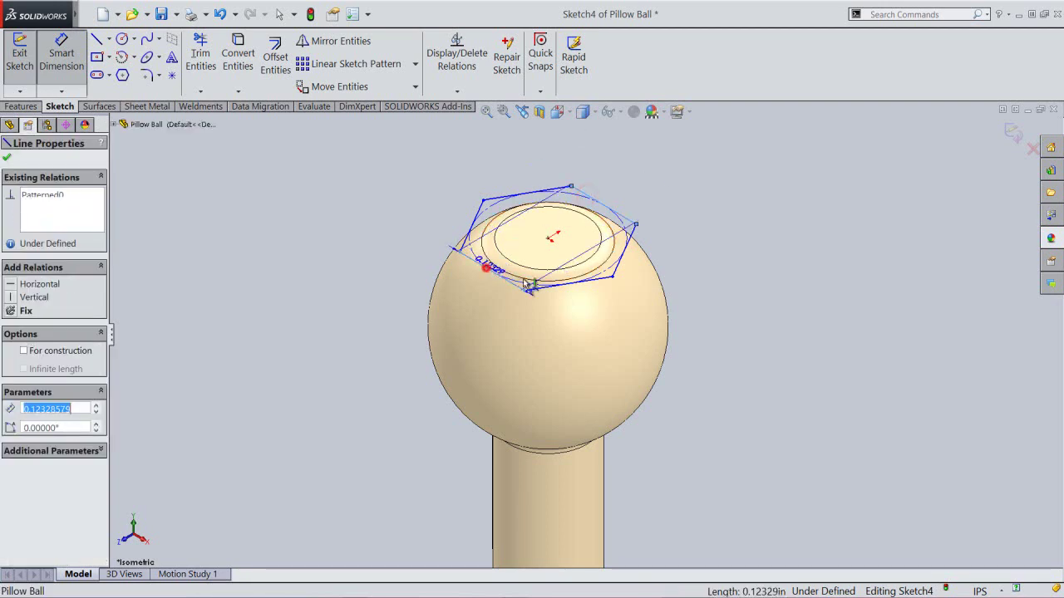
{"action": "left_click", "coordinate": [650, 312]}
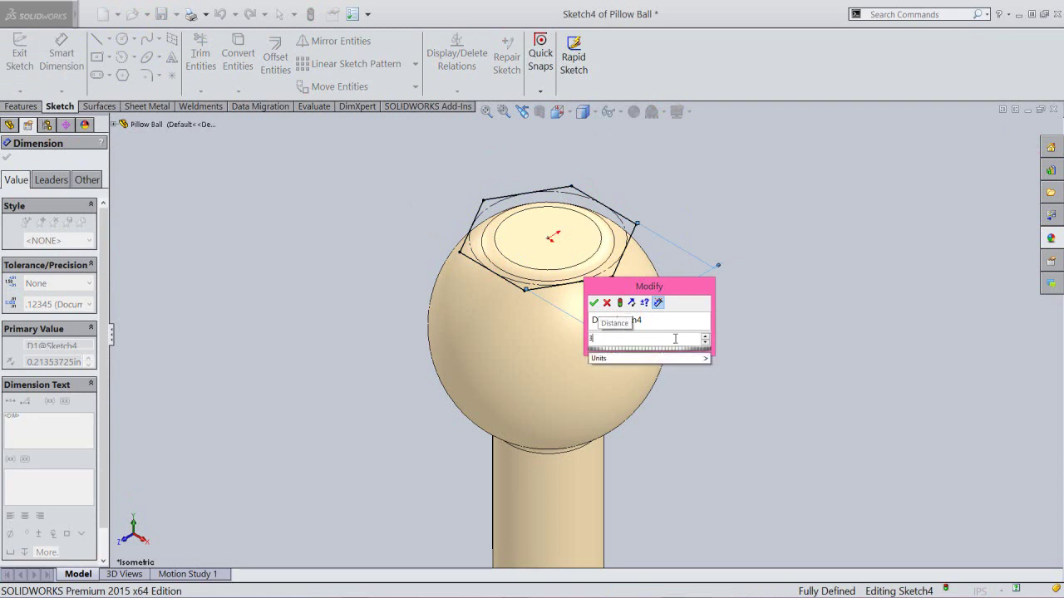
{"action": "type", "text": "3/32"}
{"action": "key", "text": "Return"}
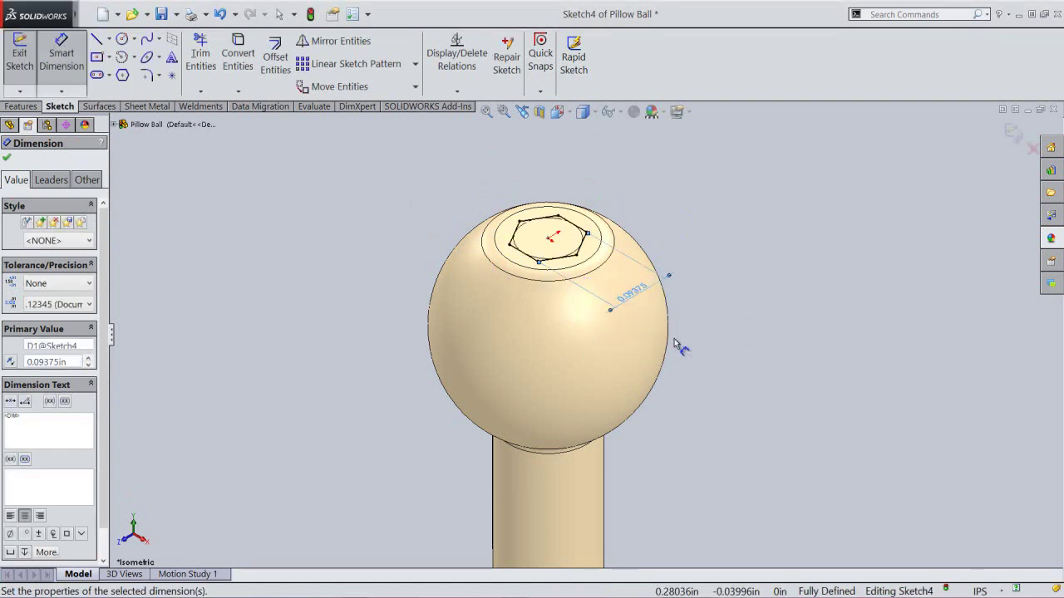
{"action": "right_click", "coordinate": [734, 242]}
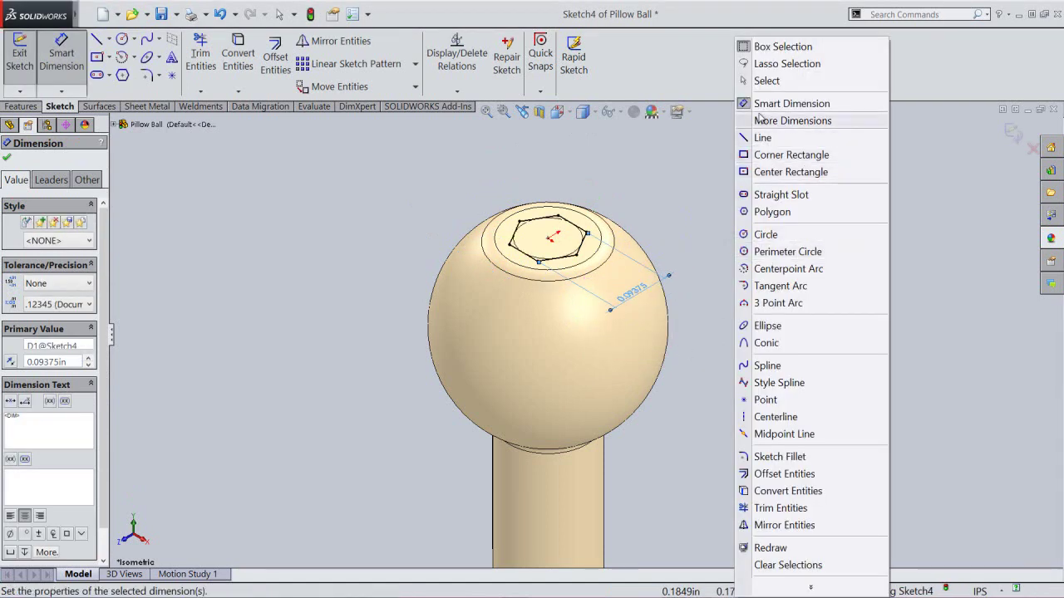
{"action": "left_click", "coordinate": [763, 81]}
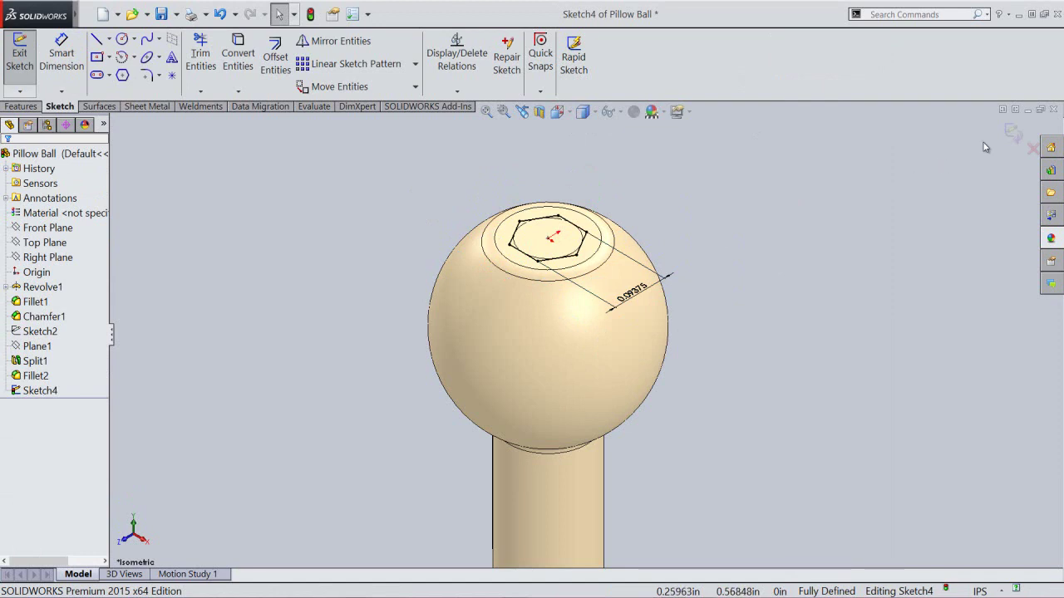
{"action": "left_click", "coordinate": [1013, 135]}
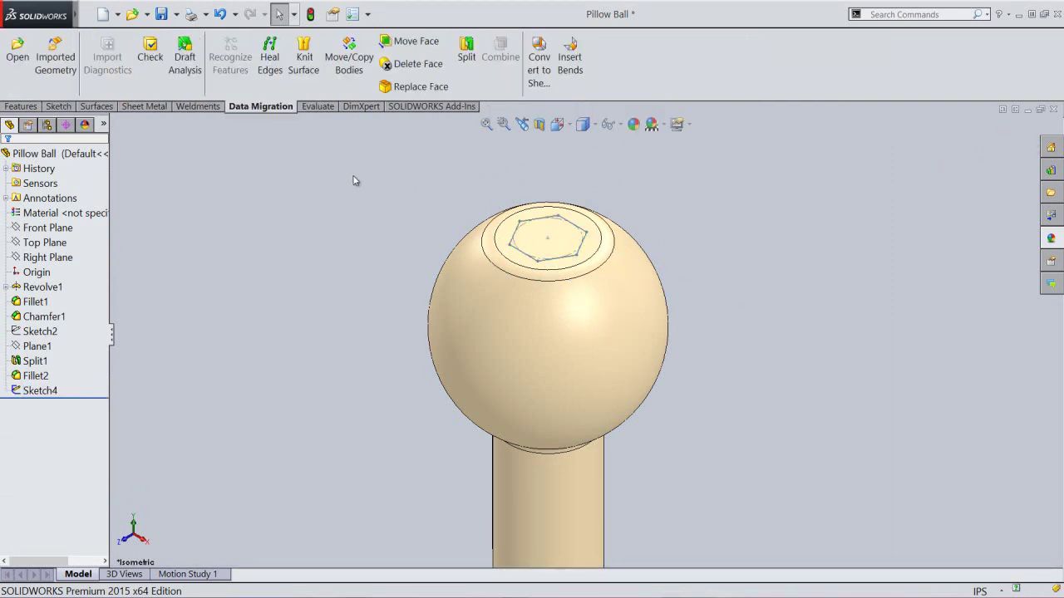
Extrude-cut the hexagon sketch Blind 0.1 in deep into the flat top as Cut-Extrude1.
{"action": "left_click", "coordinate": [20, 106]}
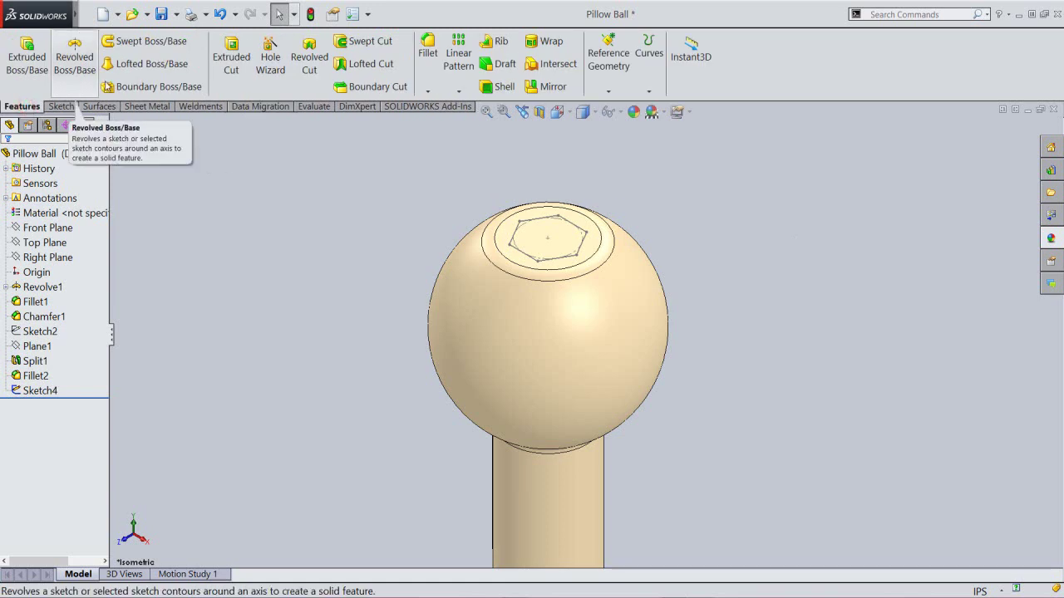
{"action": "left_click", "coordinate": [228, 63]}
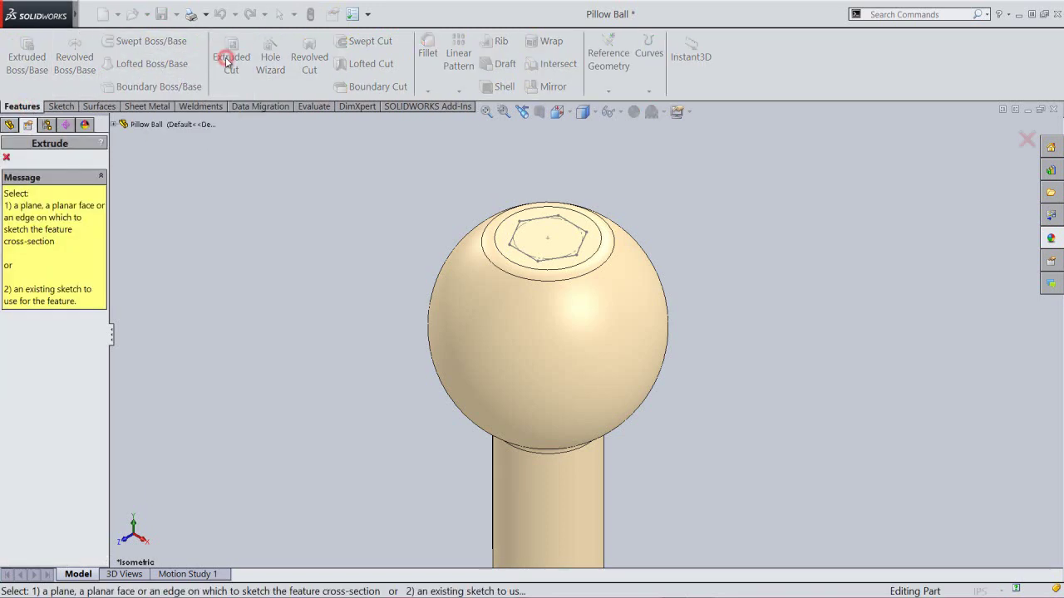
{"action": "left_click", "coordinate": [543, 219]}
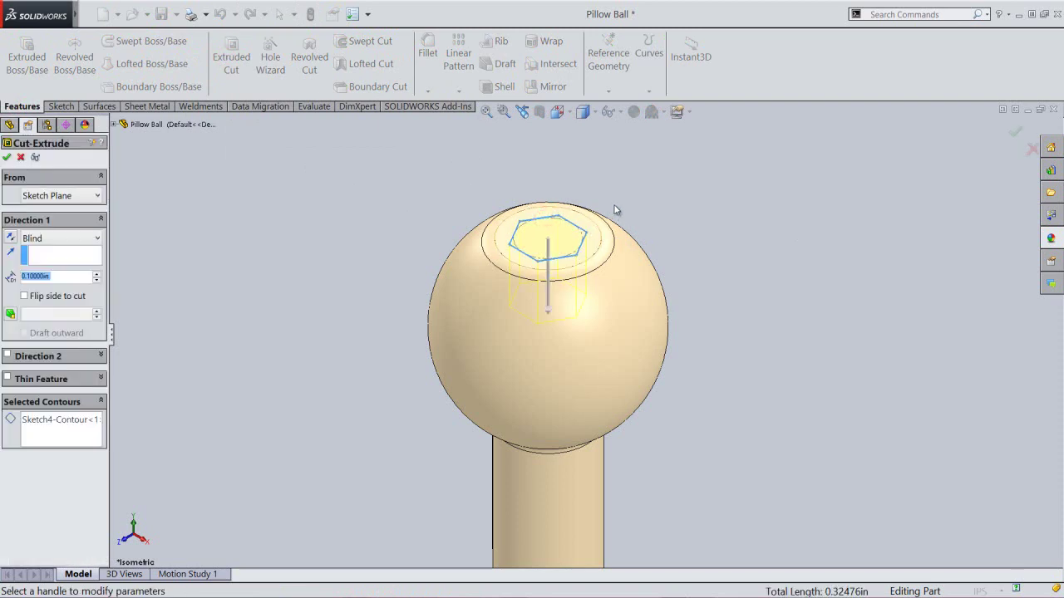
{"action": "left_click", "coordinate": [67, 279]}
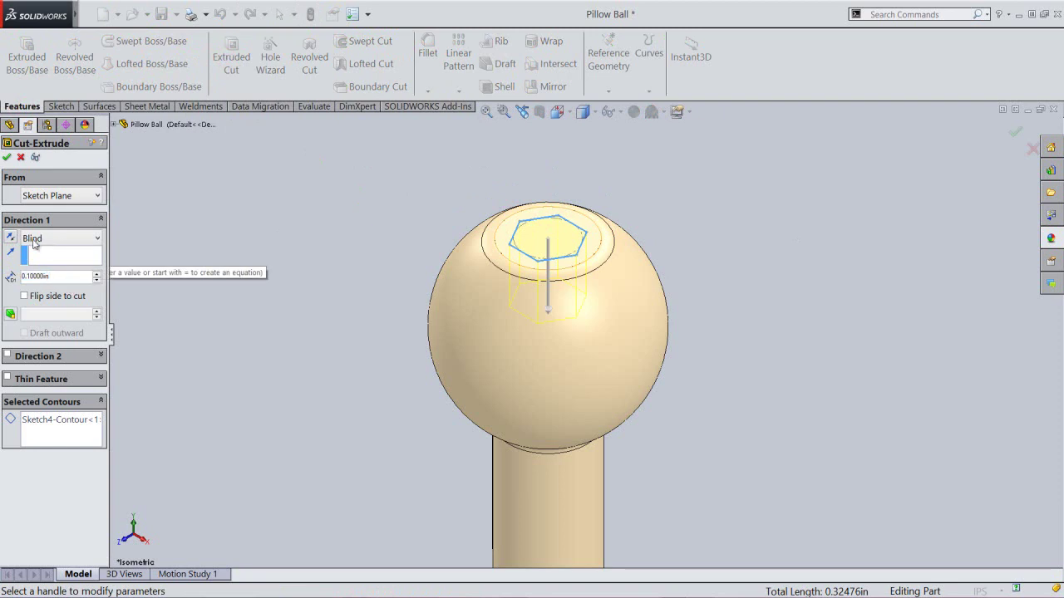
{"action": "left_click", "coordinate": [6, 159]}
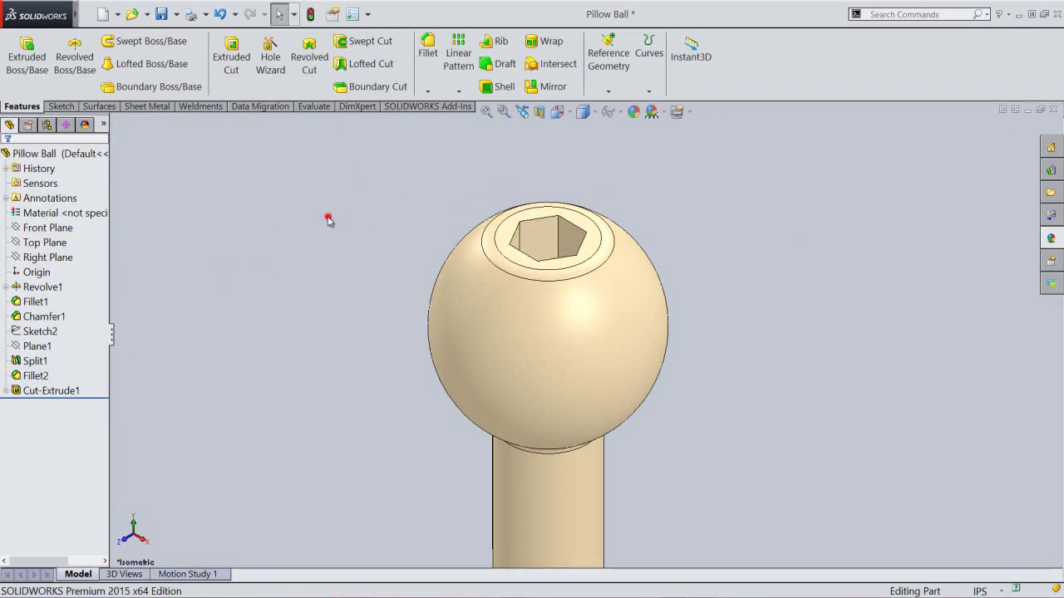
{"action": "middle_click_drag", "start_coordinate": [359, 255], "coordinate": [361, 308]}
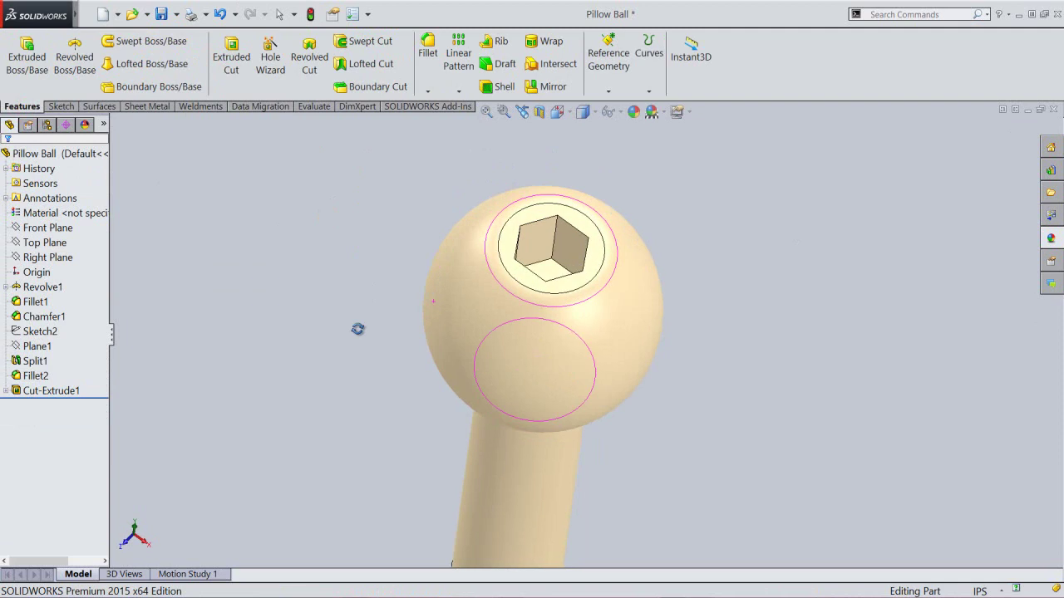
{"action": "left_click", "coordinate": [524, 117]}
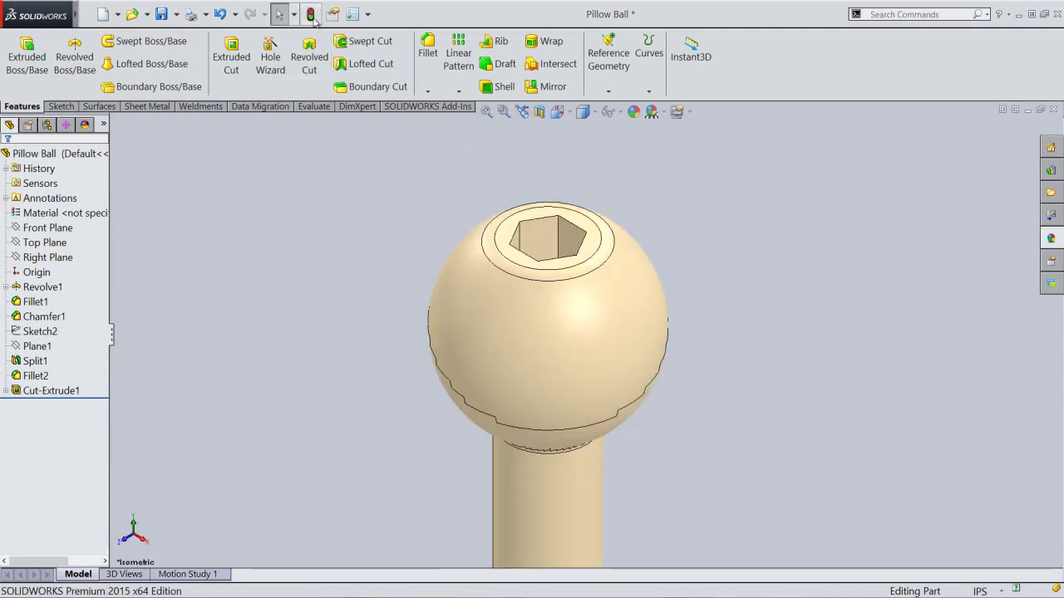
{"action": "left_click", "coordinate": [486, 113]}
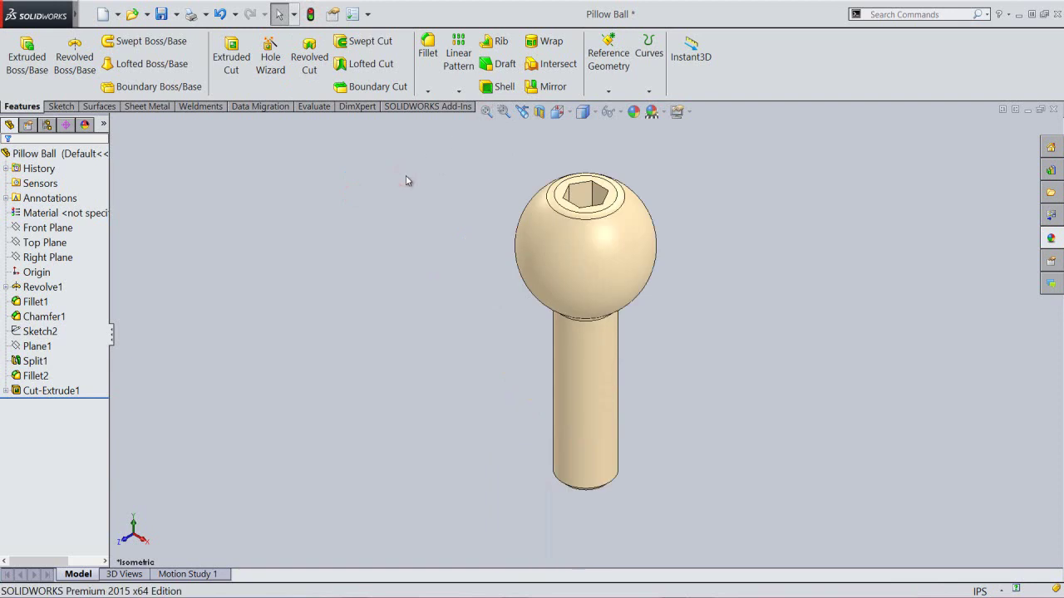
{"action": "left_click", "coordinate": [443, 177]}
Add an ANSI Inch cosmetic thread to the shaft's top circular edge.
{"action": "mouse_move", "coordinate": [79, 14]}
{"action": "left_click", "coordinate": [171, 13]}
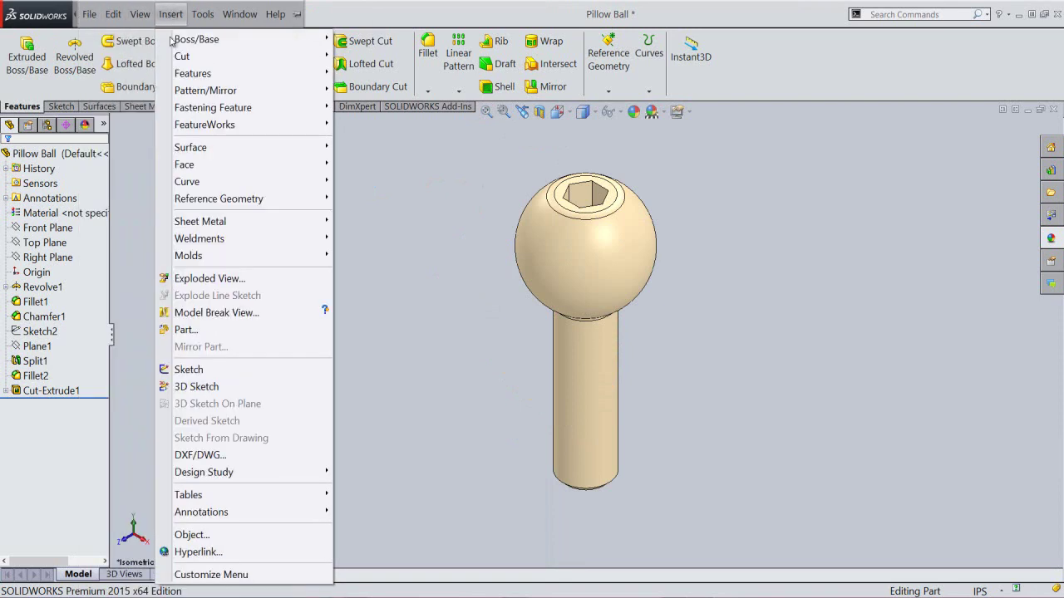
{"action": "left_click", "coordinate": [246, 513]}
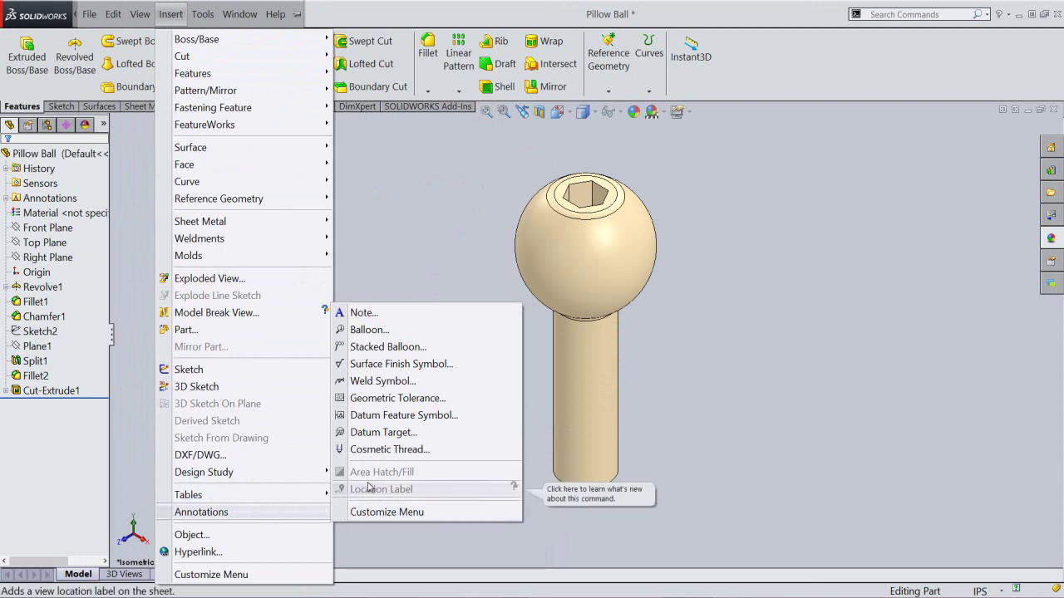
{"action": "left_click", "coordinate": [387, 449]}
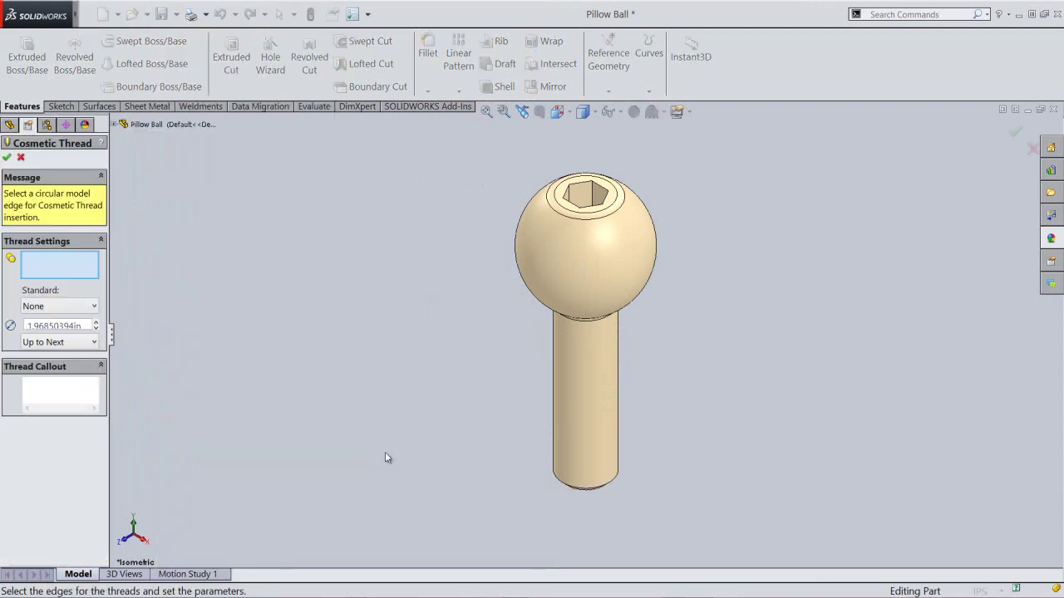
{"action": "left_click", "coordinate": [82, 308]}
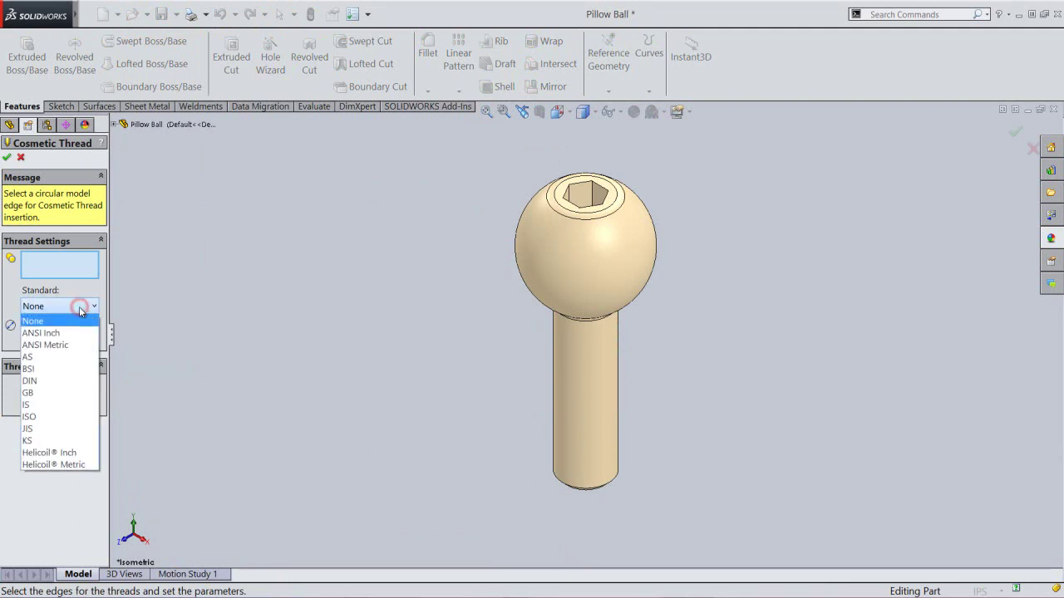
{"action": "left_click", "coordinate": [81, 333]}
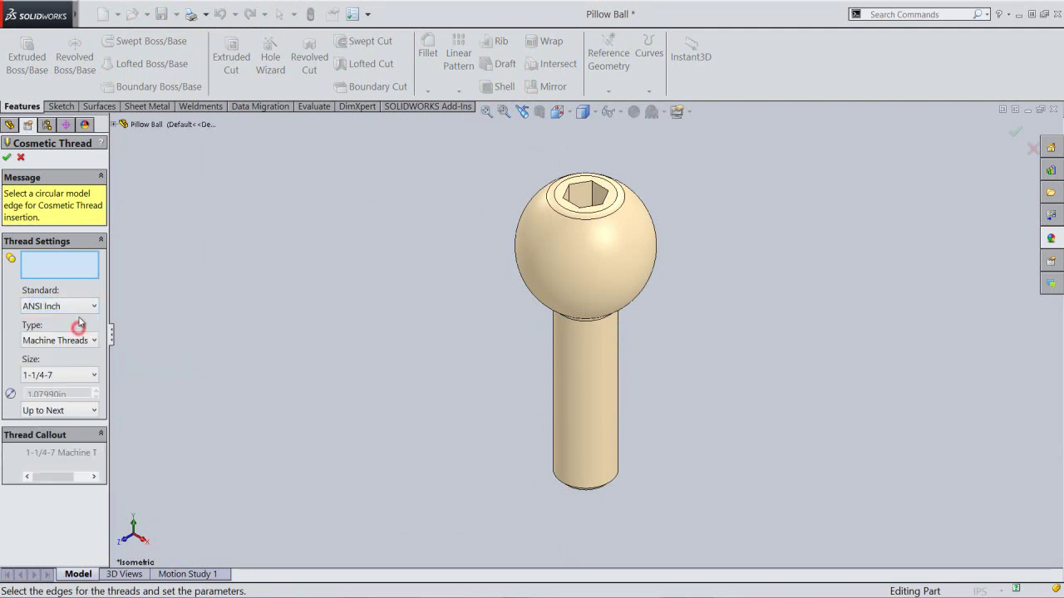
{"action": "left_click", "coordinate": [74, 265]}
{"action": "left_click", "coordinate": [586, 330]}
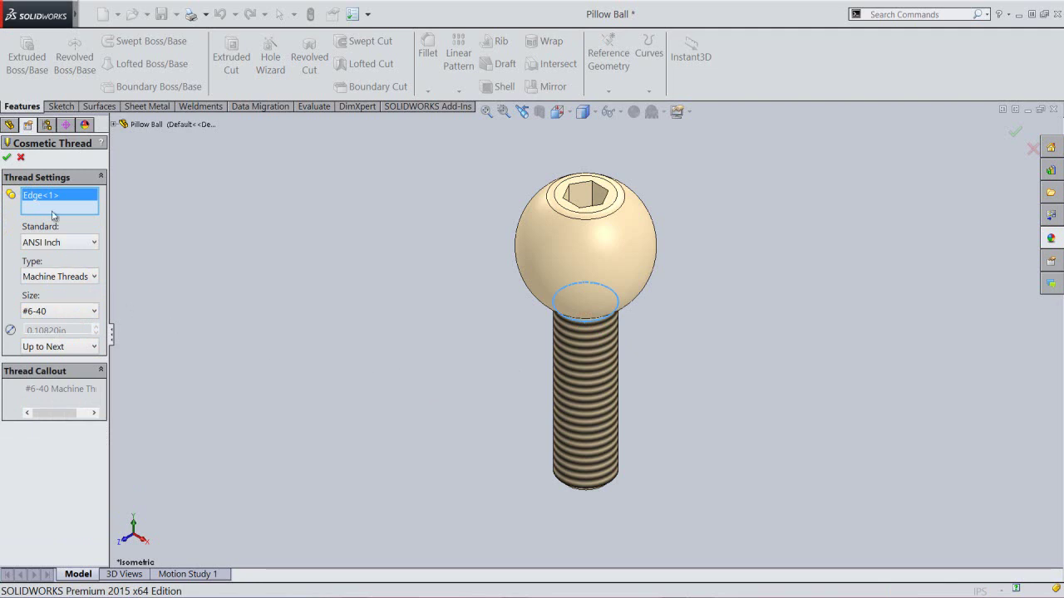
{"action": "left_click", "coordinate": [7, 157]}
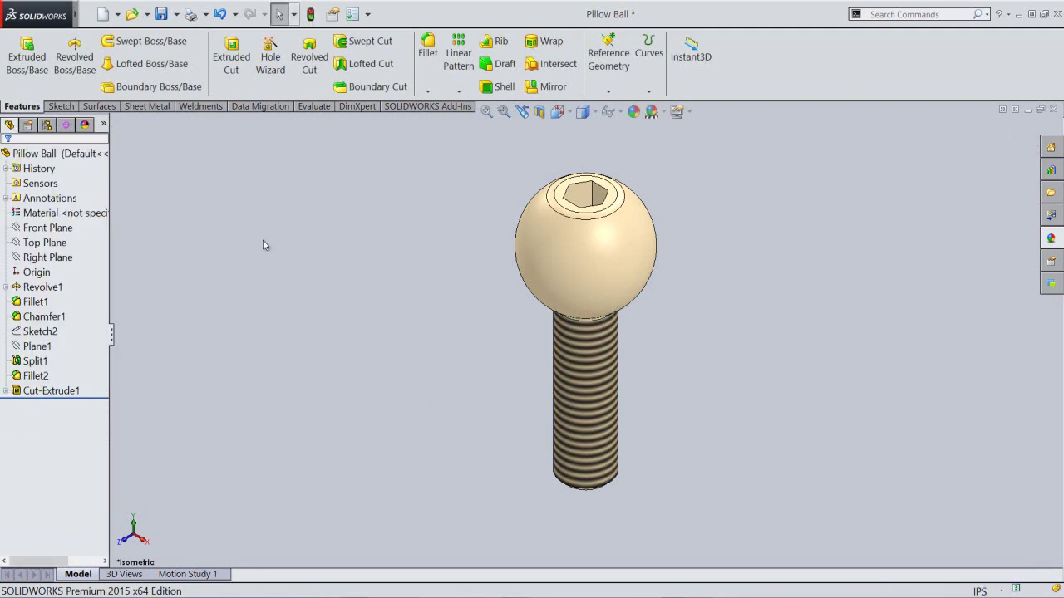
Save the Pillow Ball part and hide the design tree panel.
{"action": "left_click", "coordinate": [389, 202]}
{"action": "left_click", "coordinate": [164, 22]}
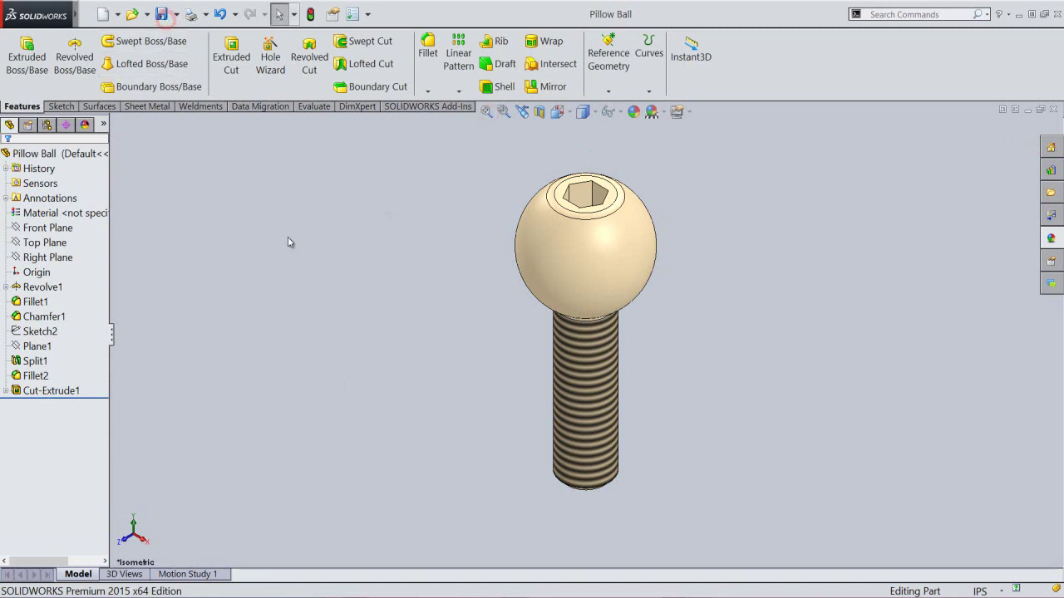
{"action": "left_click", "coordinate": [320, 220]}
{"action": "left_click", "coordinate": [109, 334]}
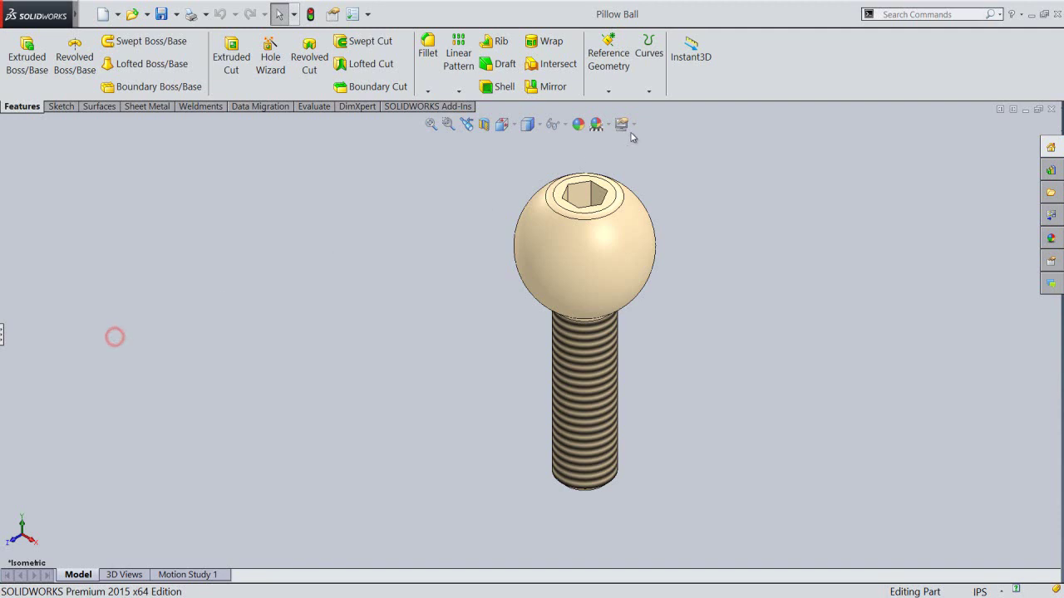
Switch the CommandManager to small icons without text and hide the task pane and view toolbar.
{"action": "right_click", "coordinate": [741, 82]}
{"action": "left_click", "coordinate": [790, 38]}
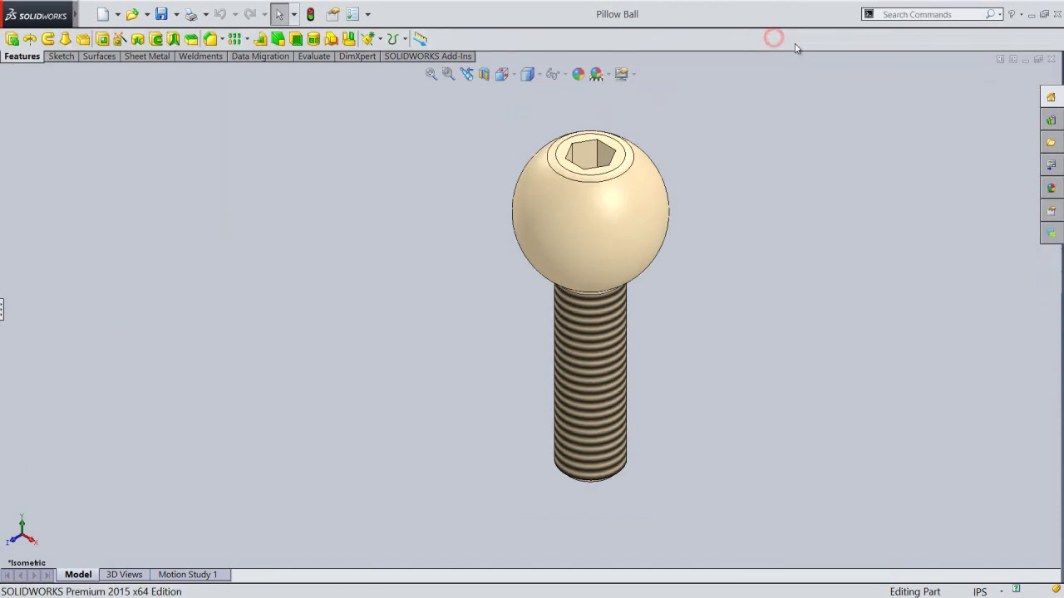
{"action": "right_click", "coordinate": [794, 47]}
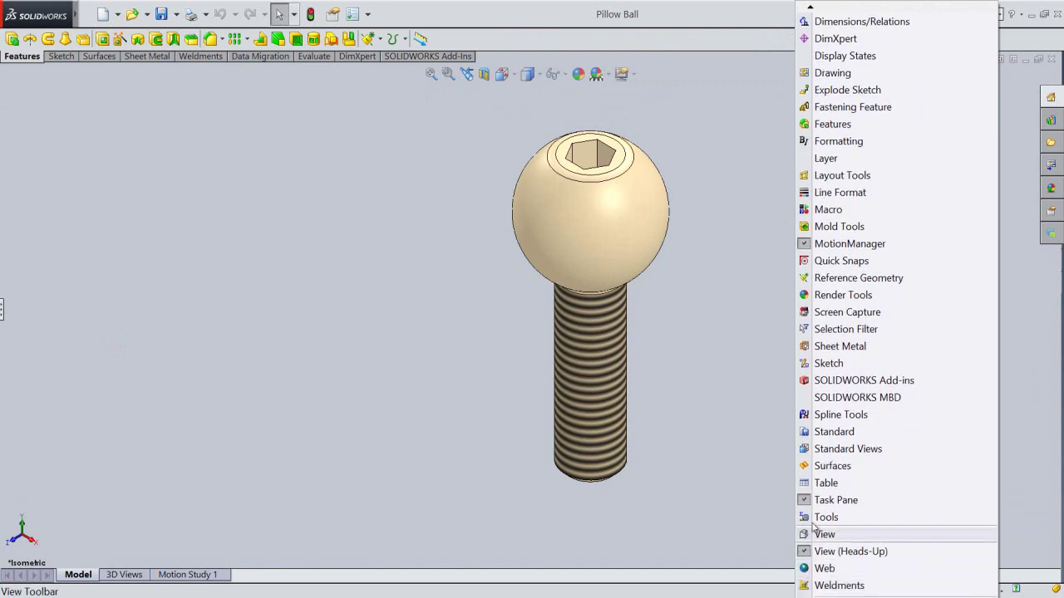
{"action": "left_click", "coordinate": [816, 501]}
{"action": "right_click", "coordinate": [743, 43]}
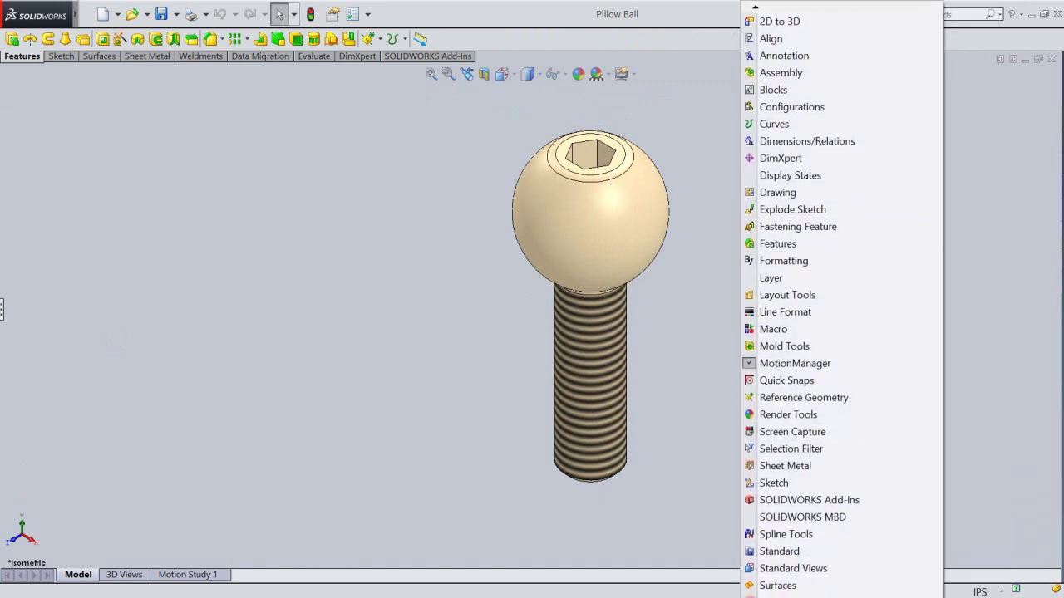
{"action": "left_click", "coordinate": [764, 551]}
Zoom in on the part and pan it slightly left, then return to selection mode.
{"action": "right_click", "coordinate": [752, 210]}
{"action": "left_click", "coordinate": [797, 258]}
{"action": "left_click_drag", "start_coordinate": [791, 259], "coordinate": [794, 245]}
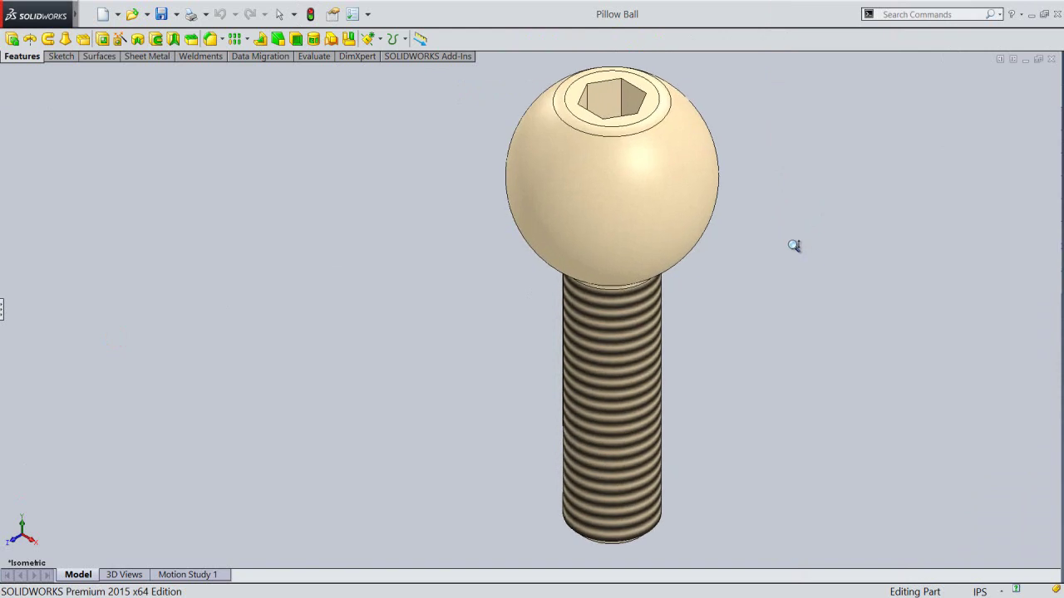
{"action": "right_click", "coordinate": [790, 240]}
{"action": "left_click", "coordinate": [807, 340]}
{"action": "left_click_drag", "start_coordinate": [671, 346], "coordinate": [629, 348]}
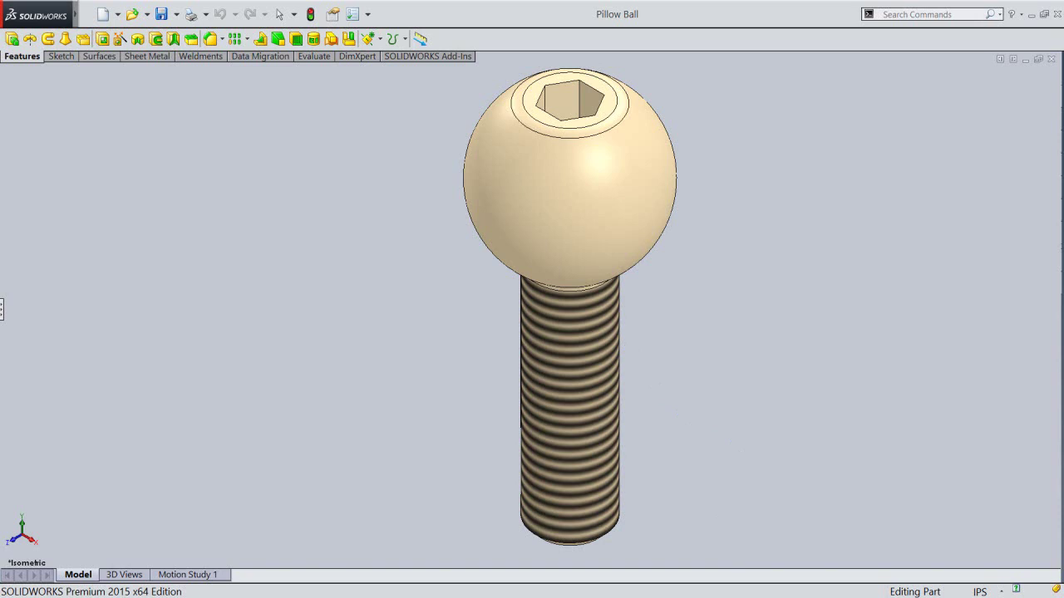
{"action": "right_click", "coordinate": [748, 206]}
{"action": "left_click", "coordinate": [766, 216]}
Restore large buttons with text, the task pane, the view toolbar and the design tree.
{"action": "right_click", "coordinate": [796, 39]}
{"action": "left_click", "coordinate": [803, 39]}
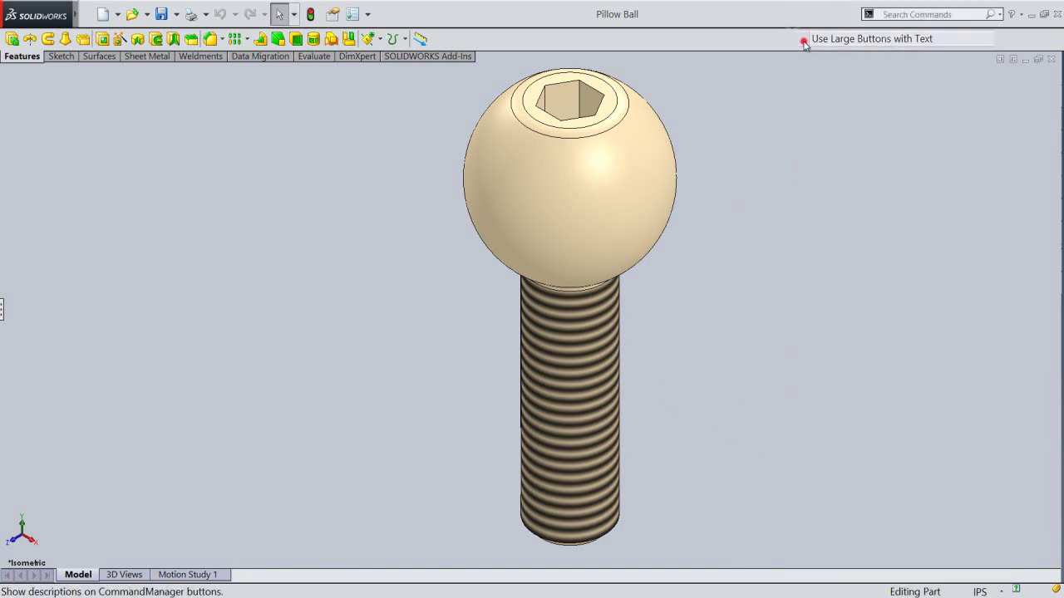
{"action": "right_click", "coordinate": [803, 40]}
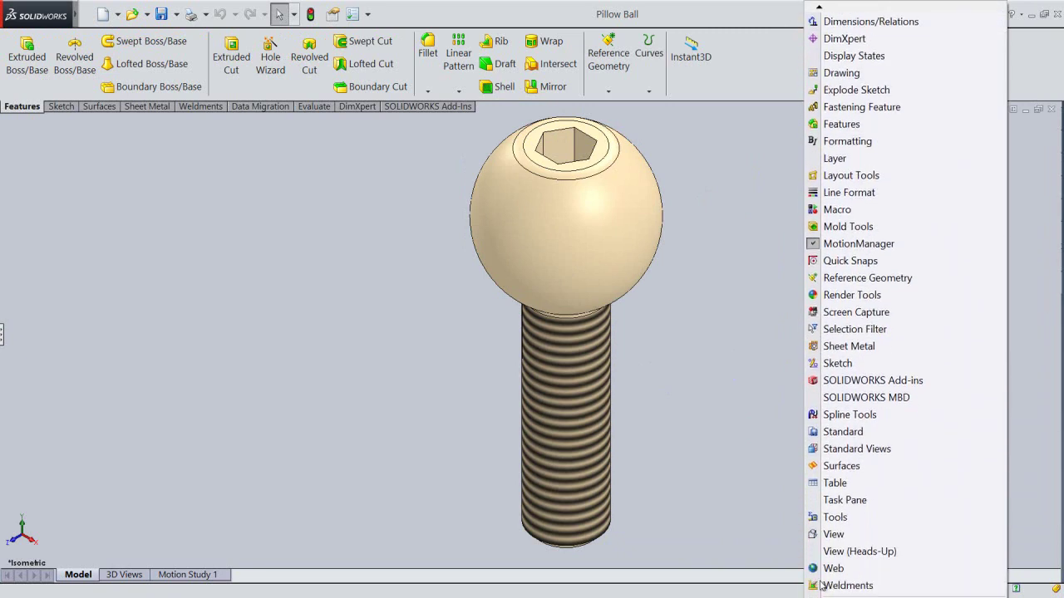
{"action": "left_click", "coordinate": [816, 500]}
{"action": "right_click", "coordinate": [749, 63]}
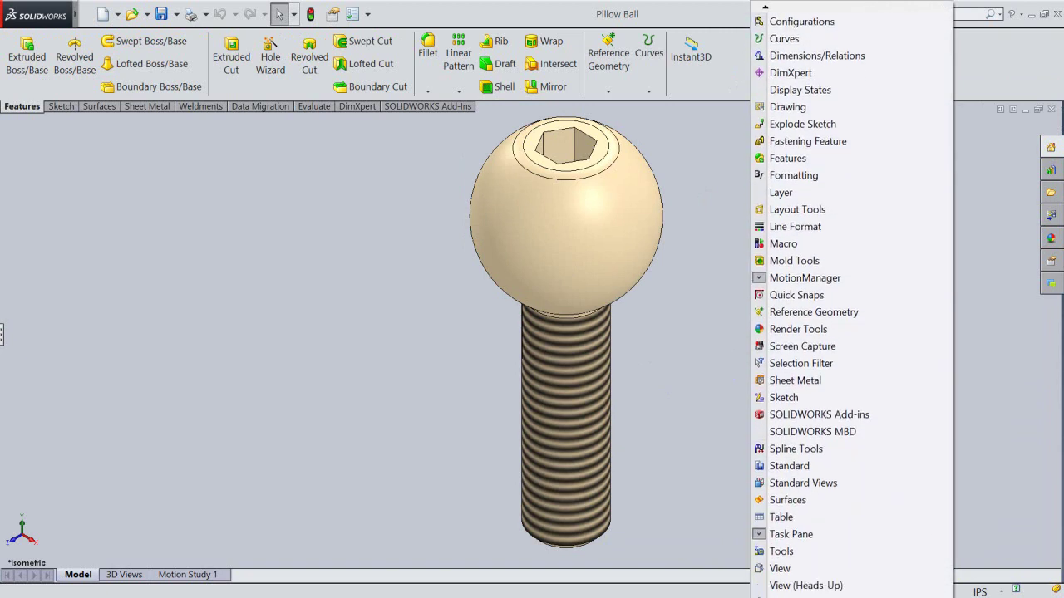
{"action": "left_click", "coordinate": [764, 549]}
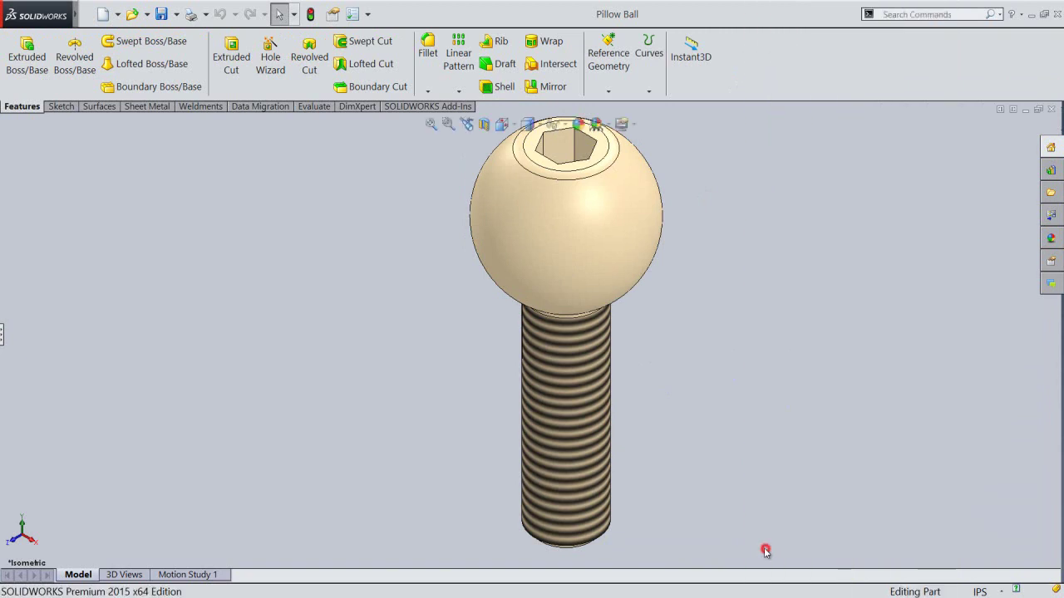
{"action": "left_click", "coordinate": [2, 336]}
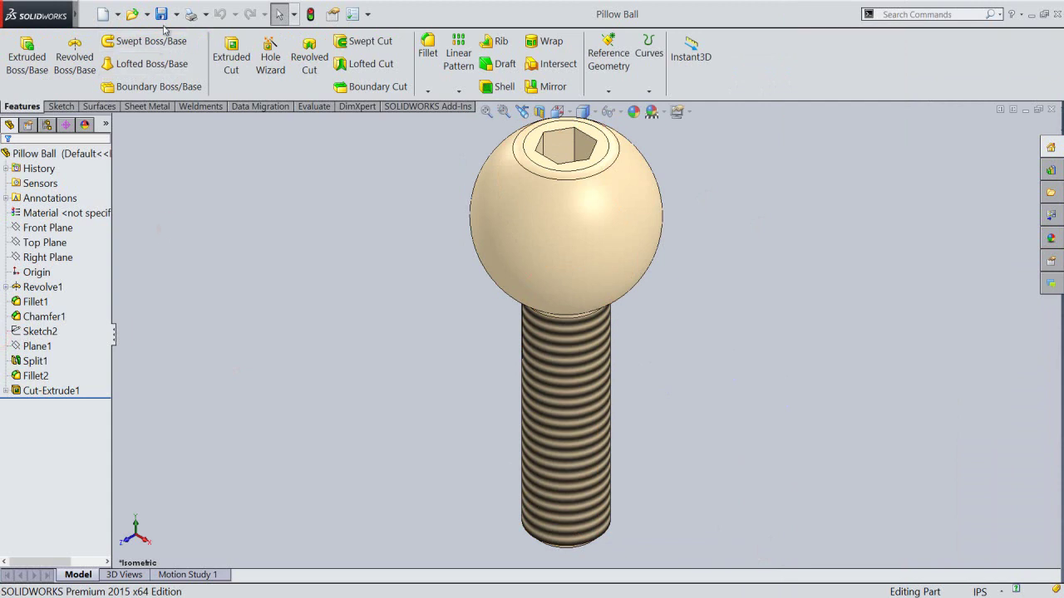